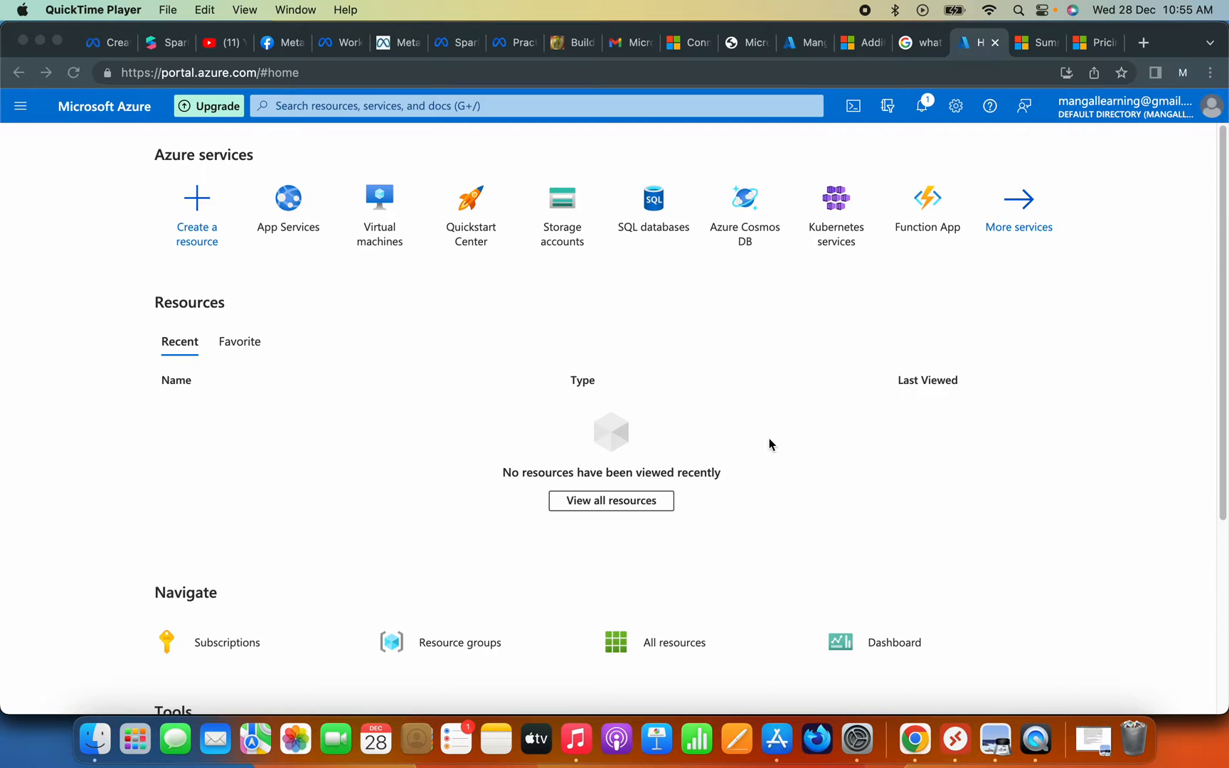
Step: Look at the Mac's storage usage in System Settings and return to the Azure portal
click(323, 72)
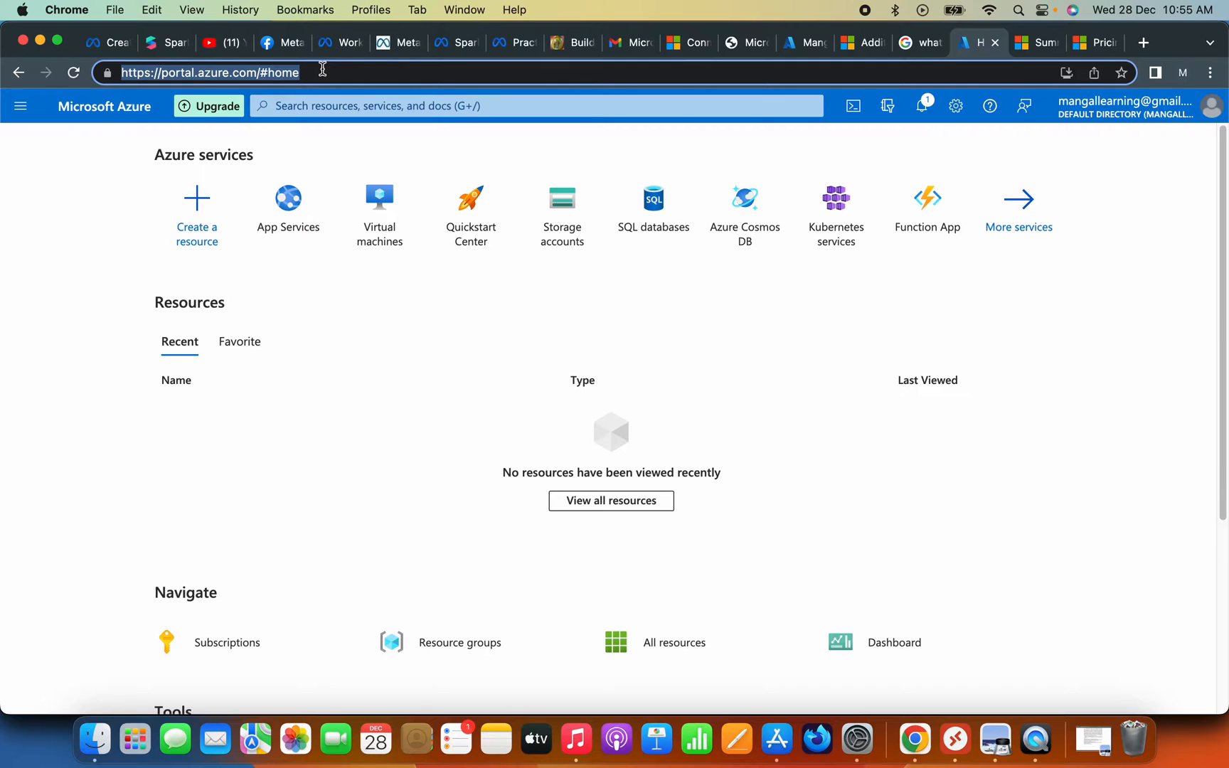
click(22, 10)
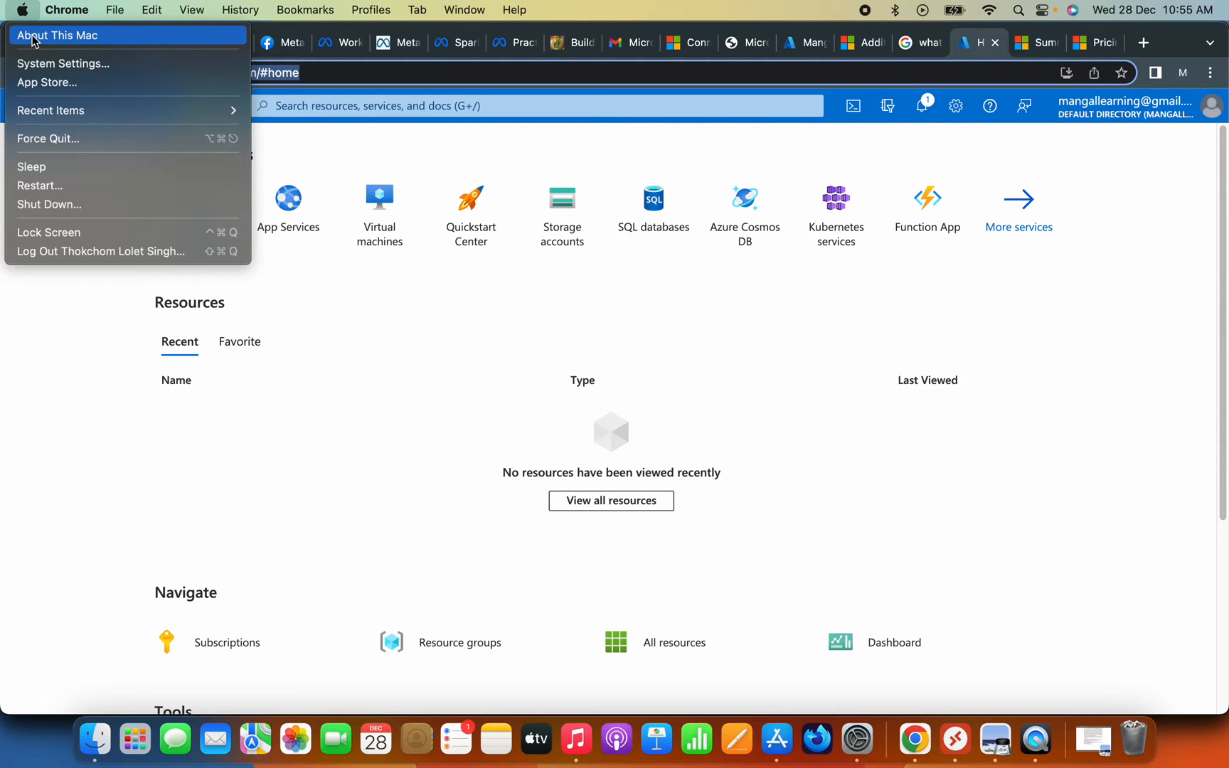
click(55, 65)
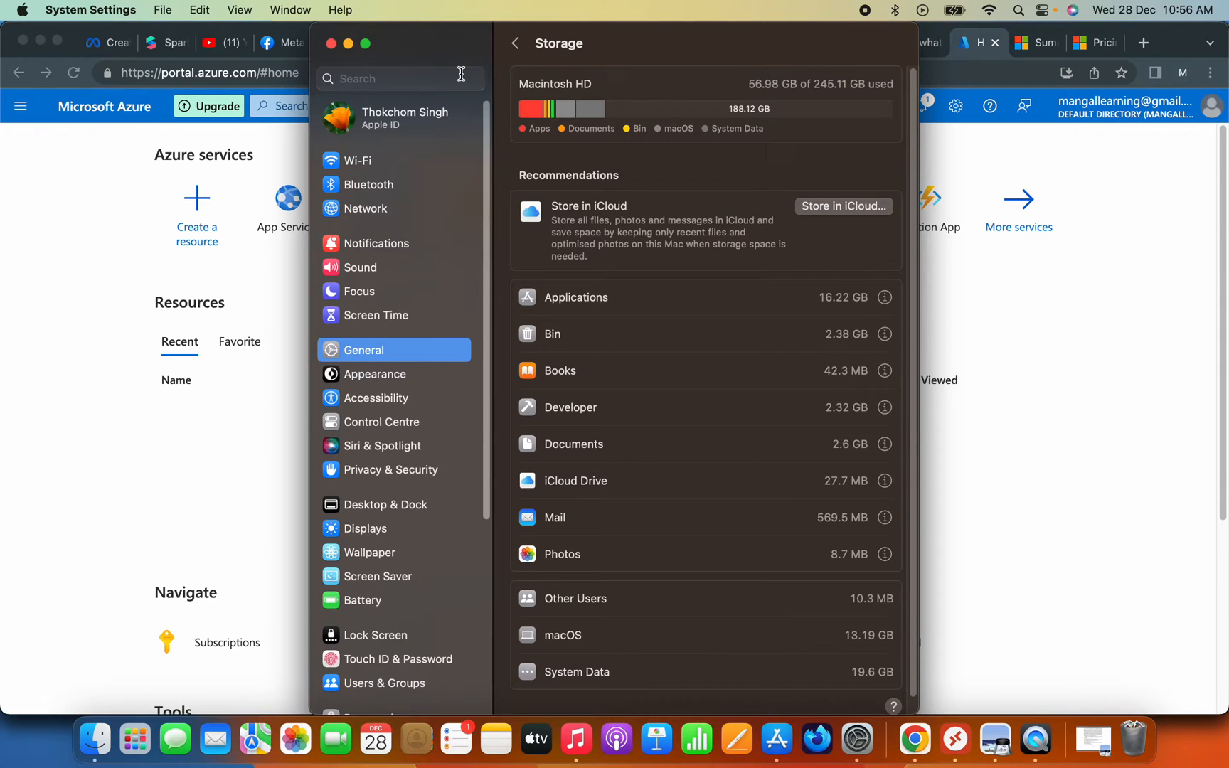
click(331, 44)
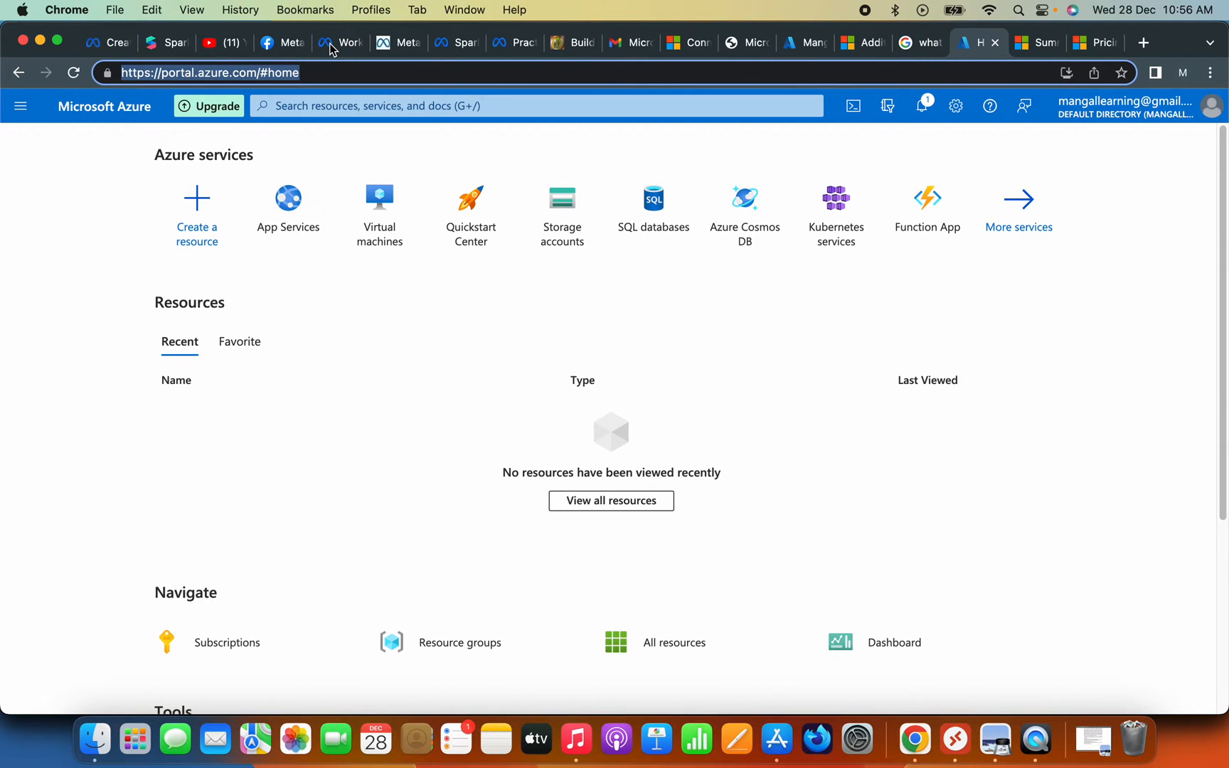
click(32, 282)
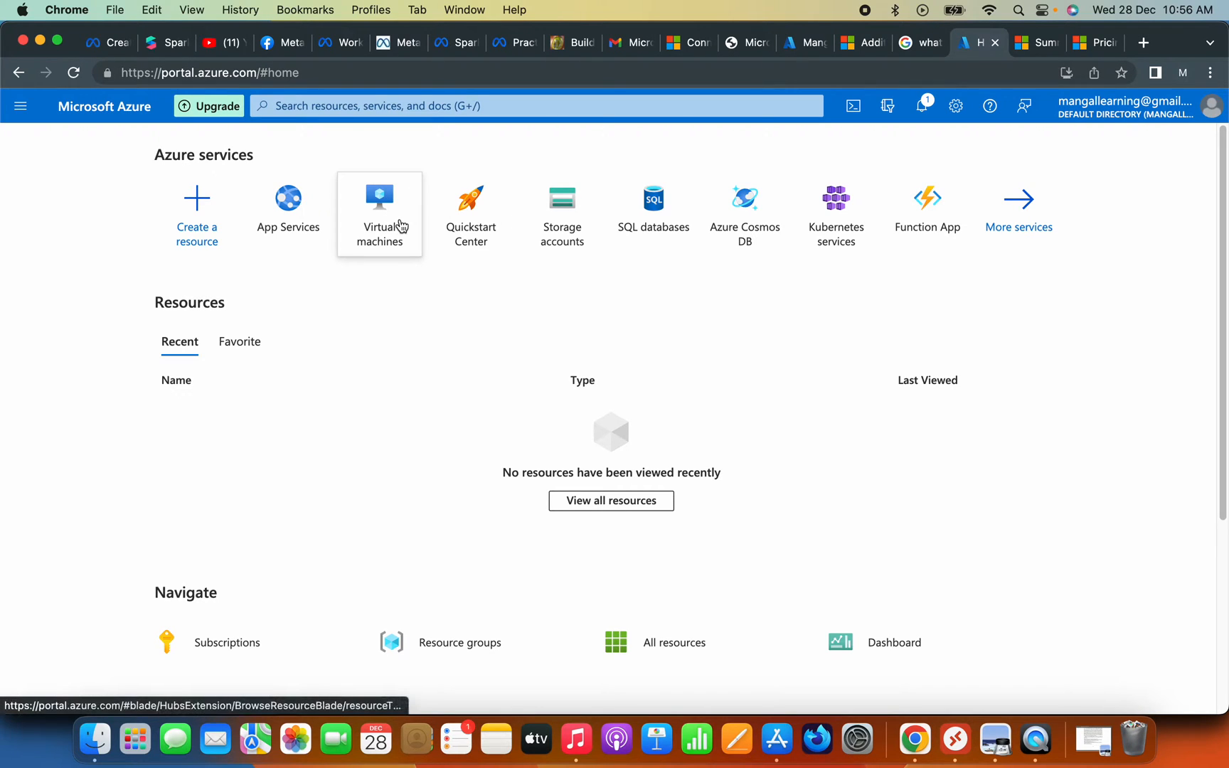
Step: Find the Virtual machines service by searching for "virtual machine" and start creating an Azure virtual machine
click(398, 108)
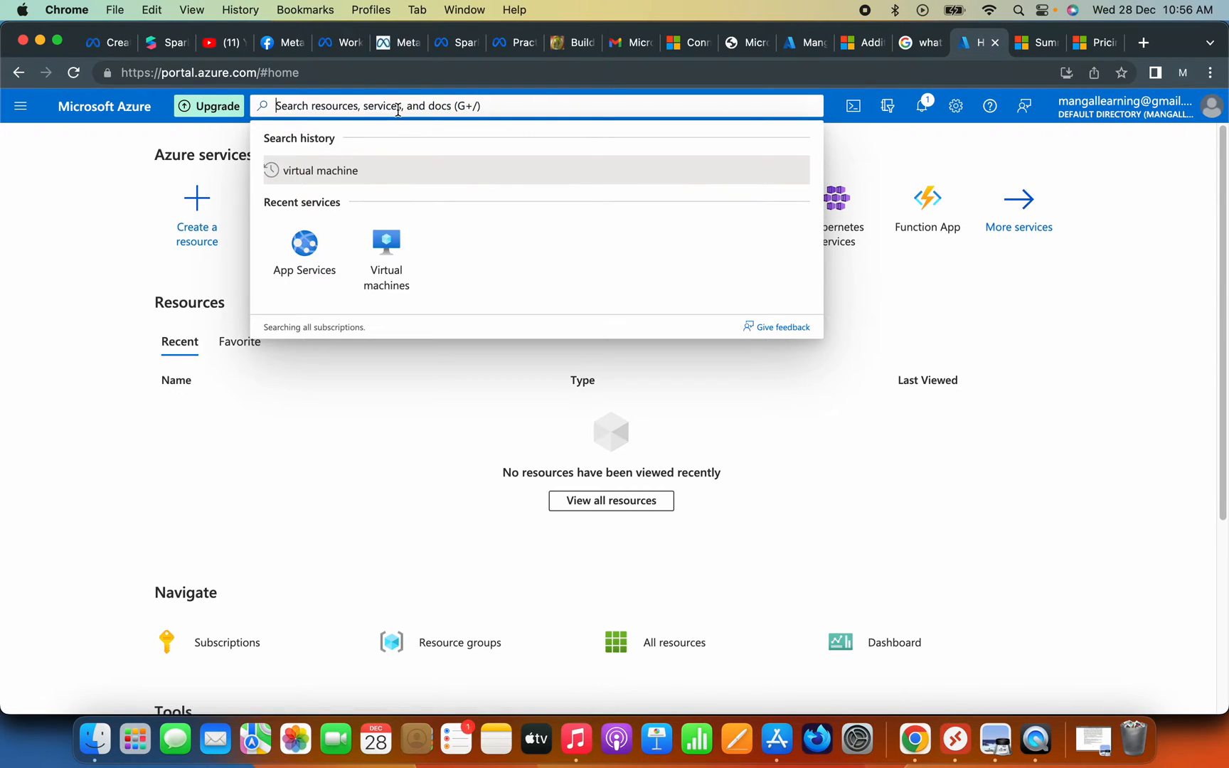
text(virtua)
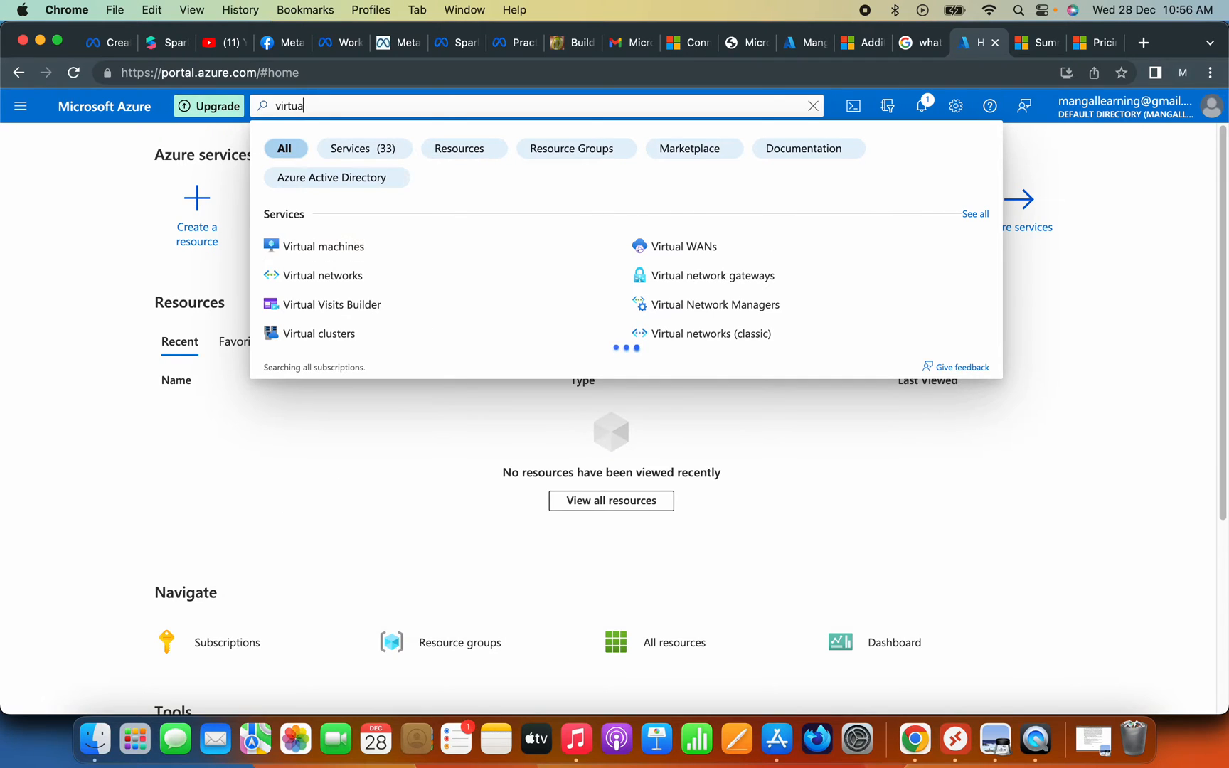
text(l machine)
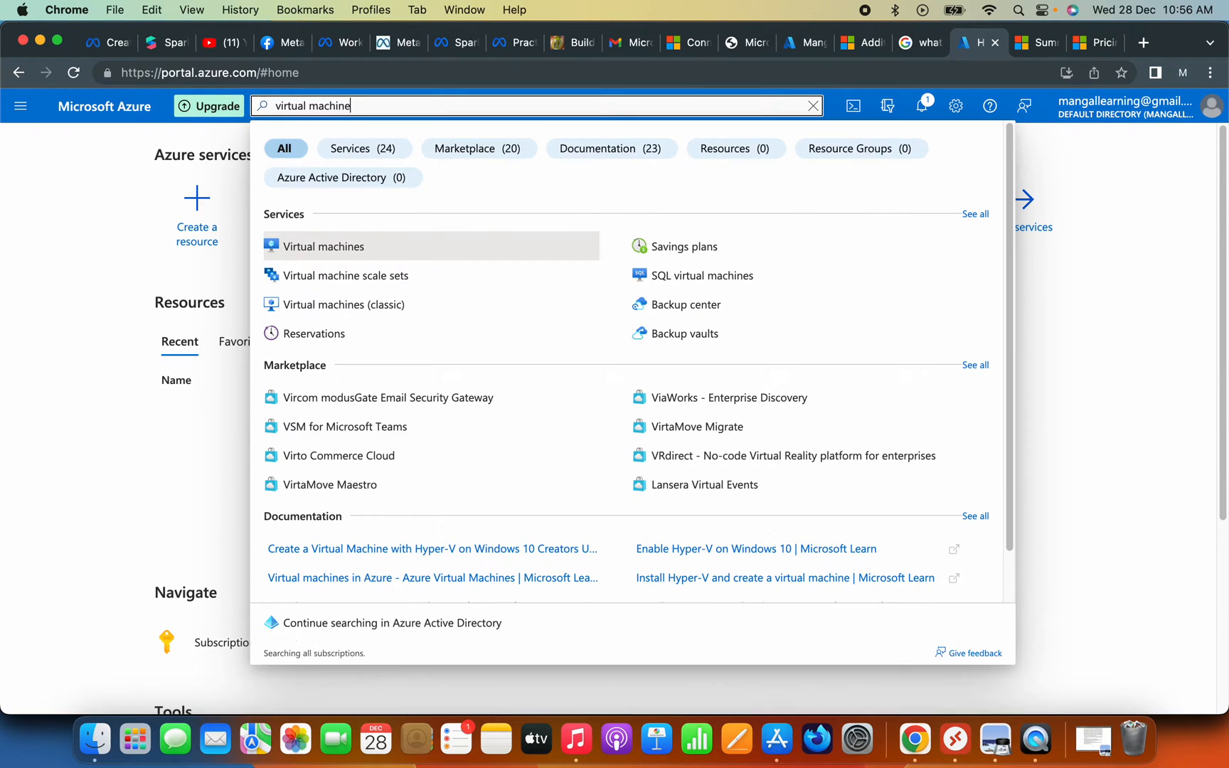
click(315, 246)
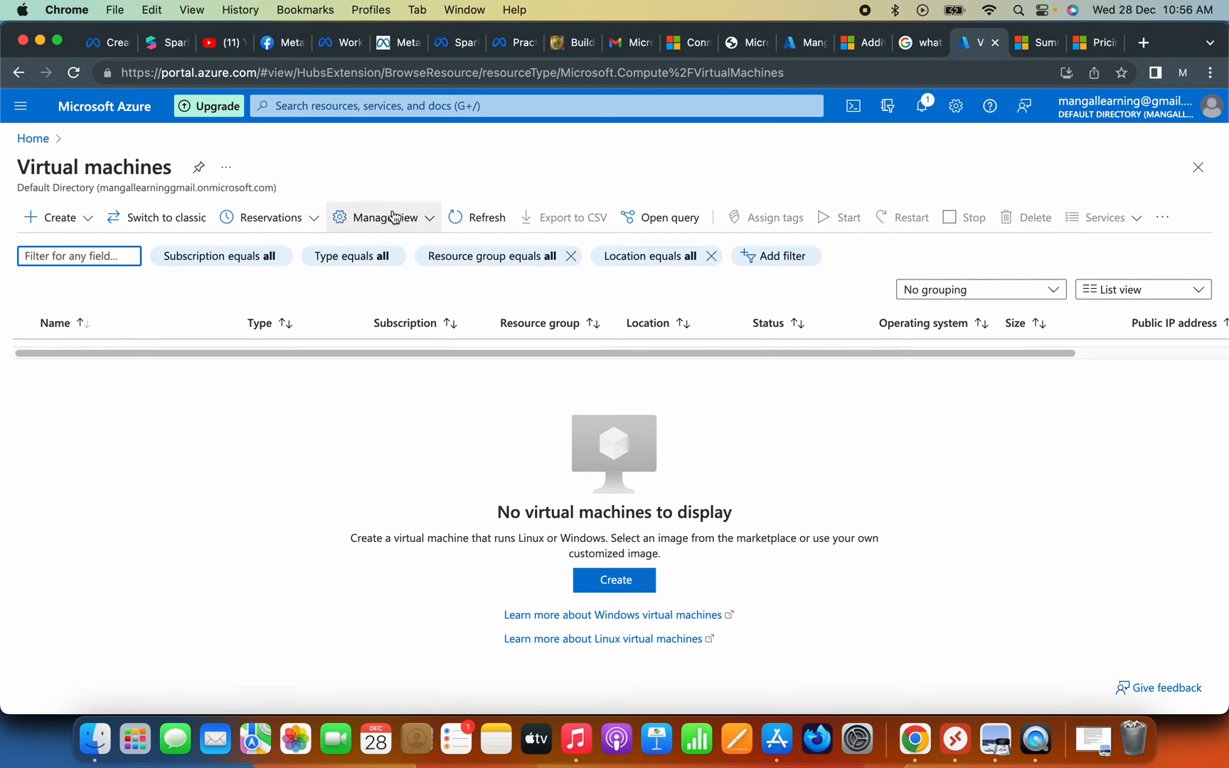
click(51, 229)
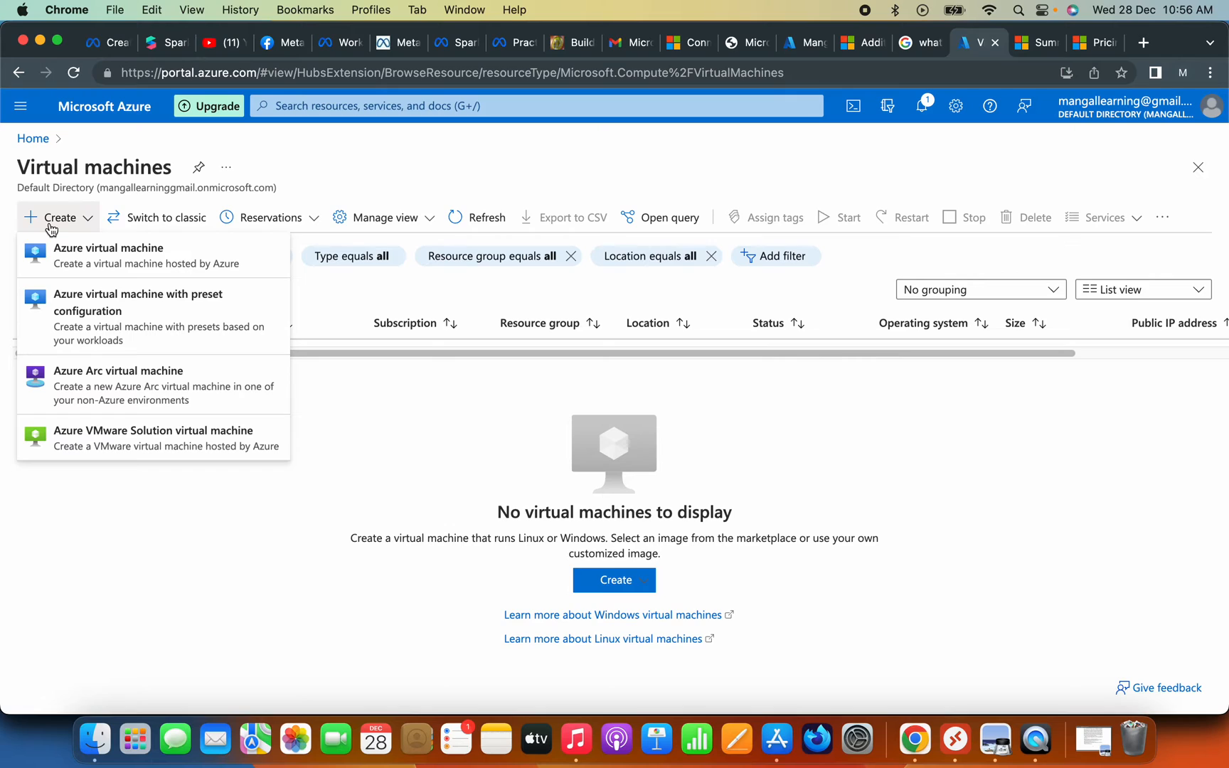
click(117, 265)
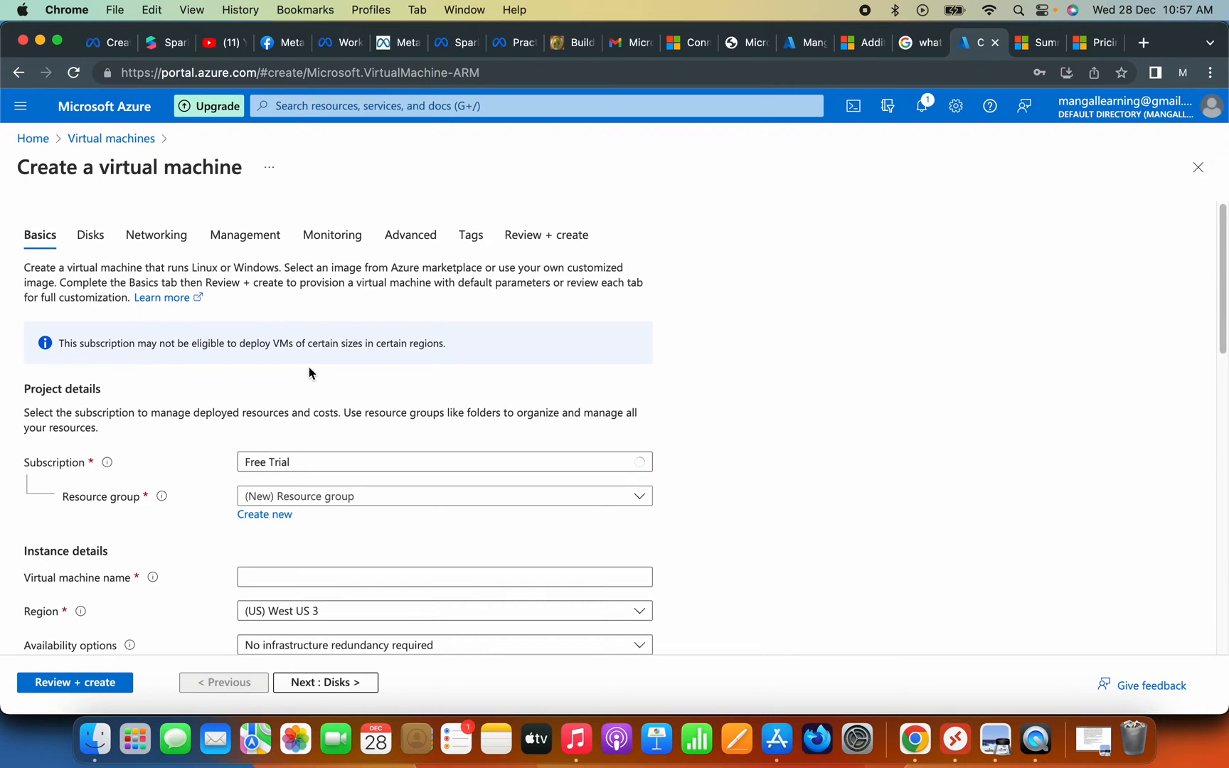
Step: Create a new resource group named youtube and name the virtual machine youtube
scroll(334, 417, down, 1)
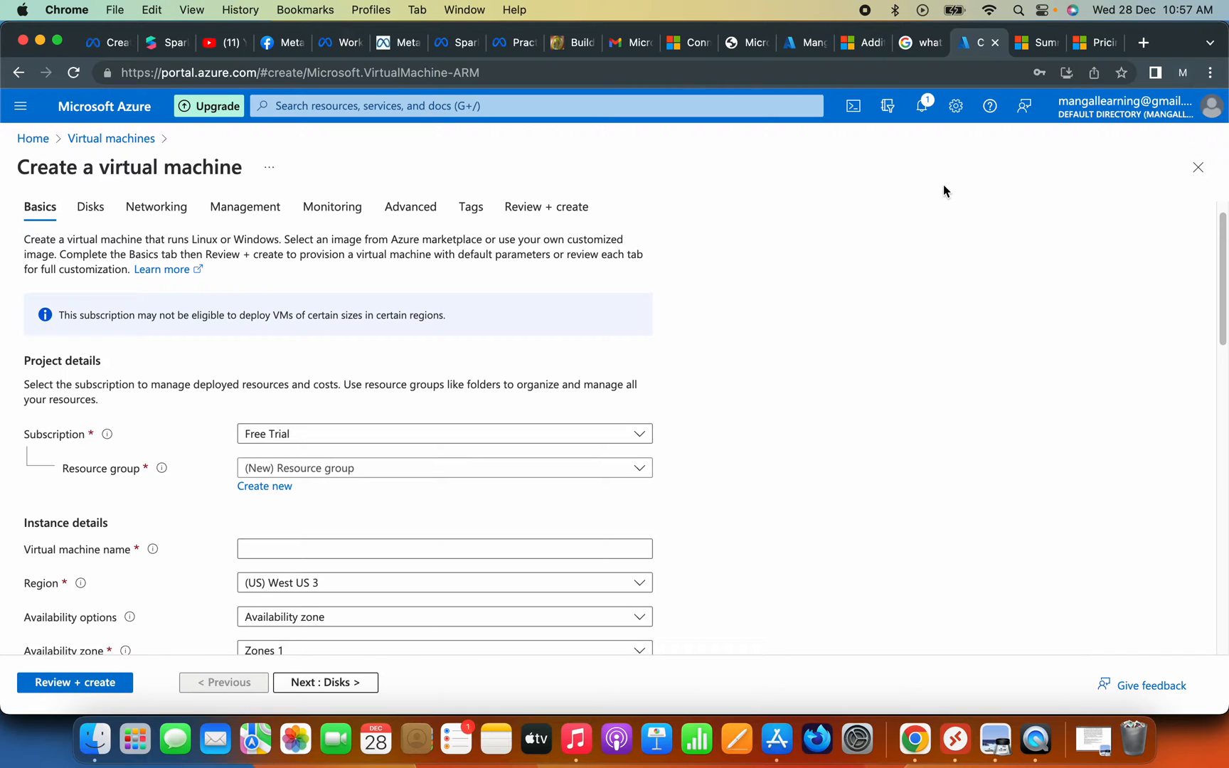
scroll(839, 320, down, 1)
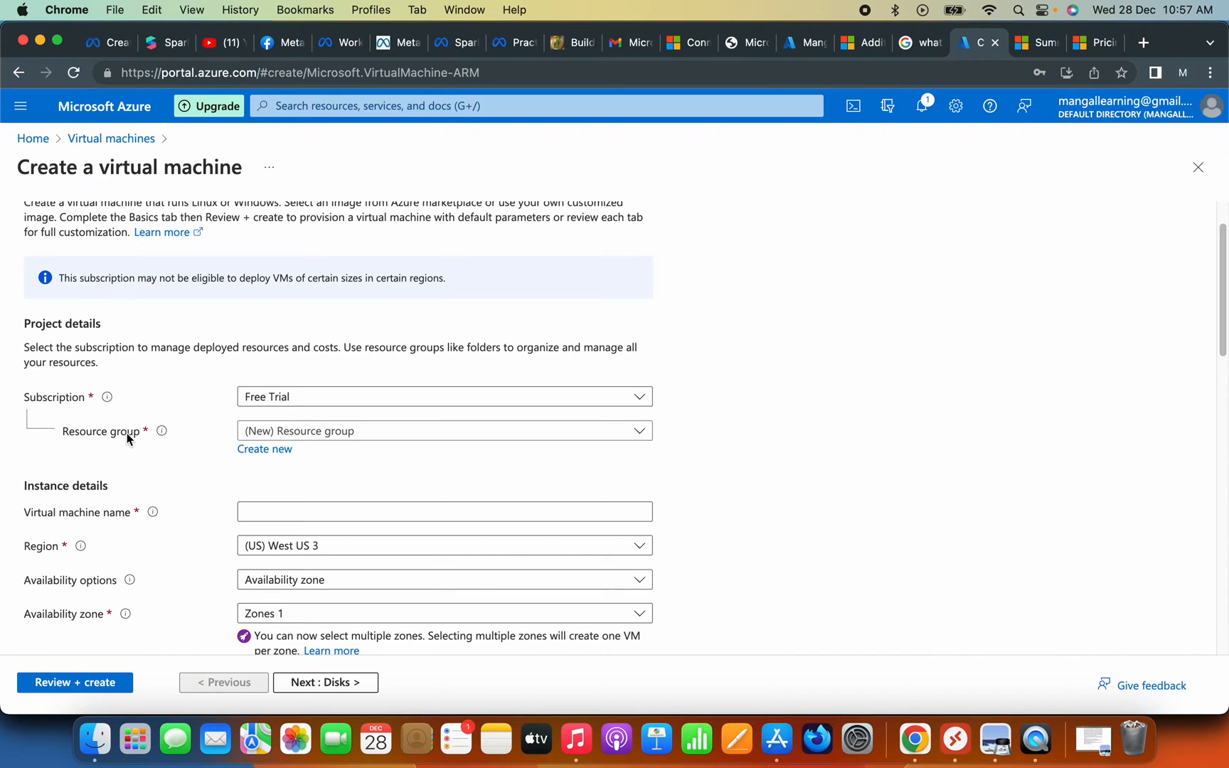
mouse_move(160, 437)
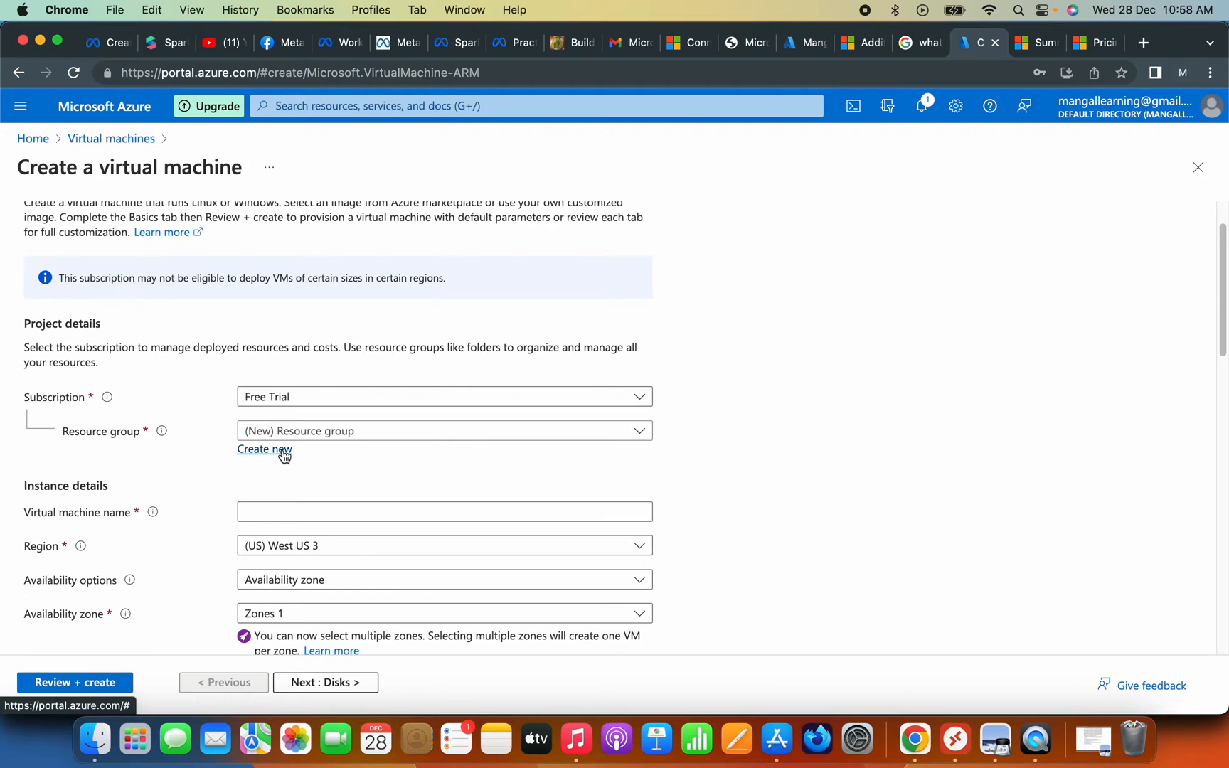
click(283, 456)
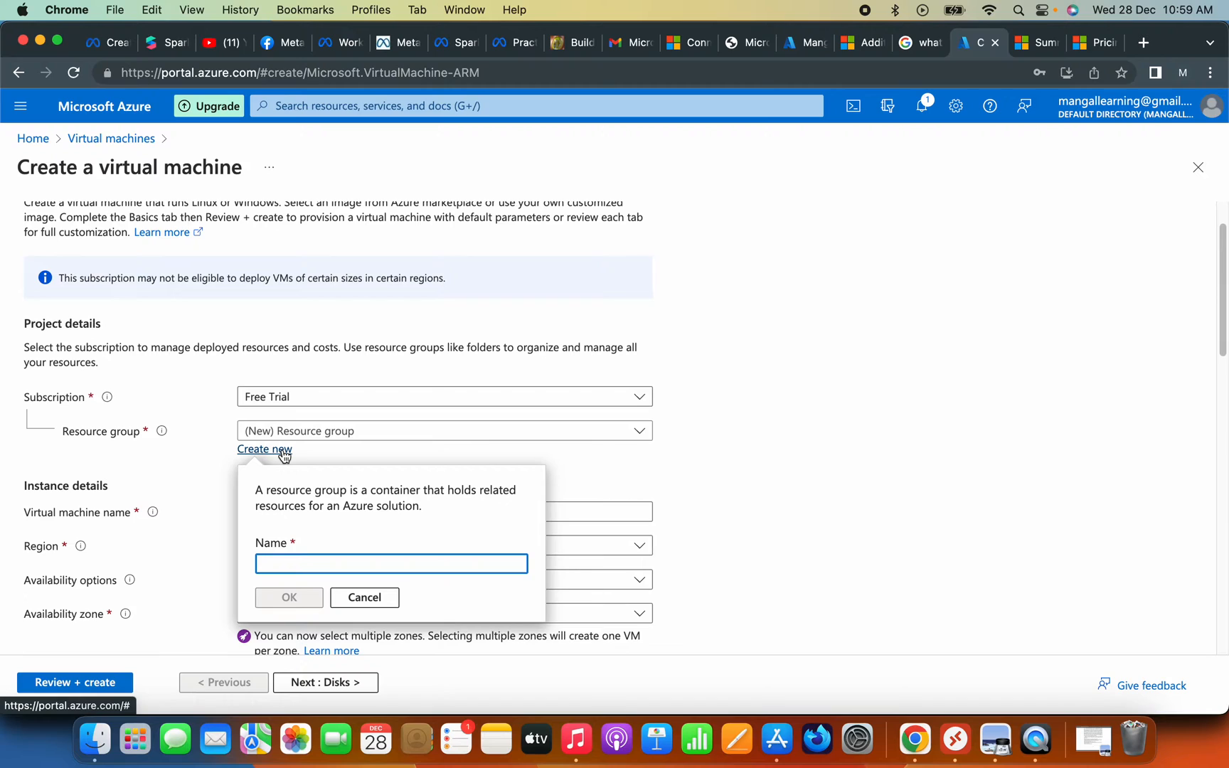
text(youtu)
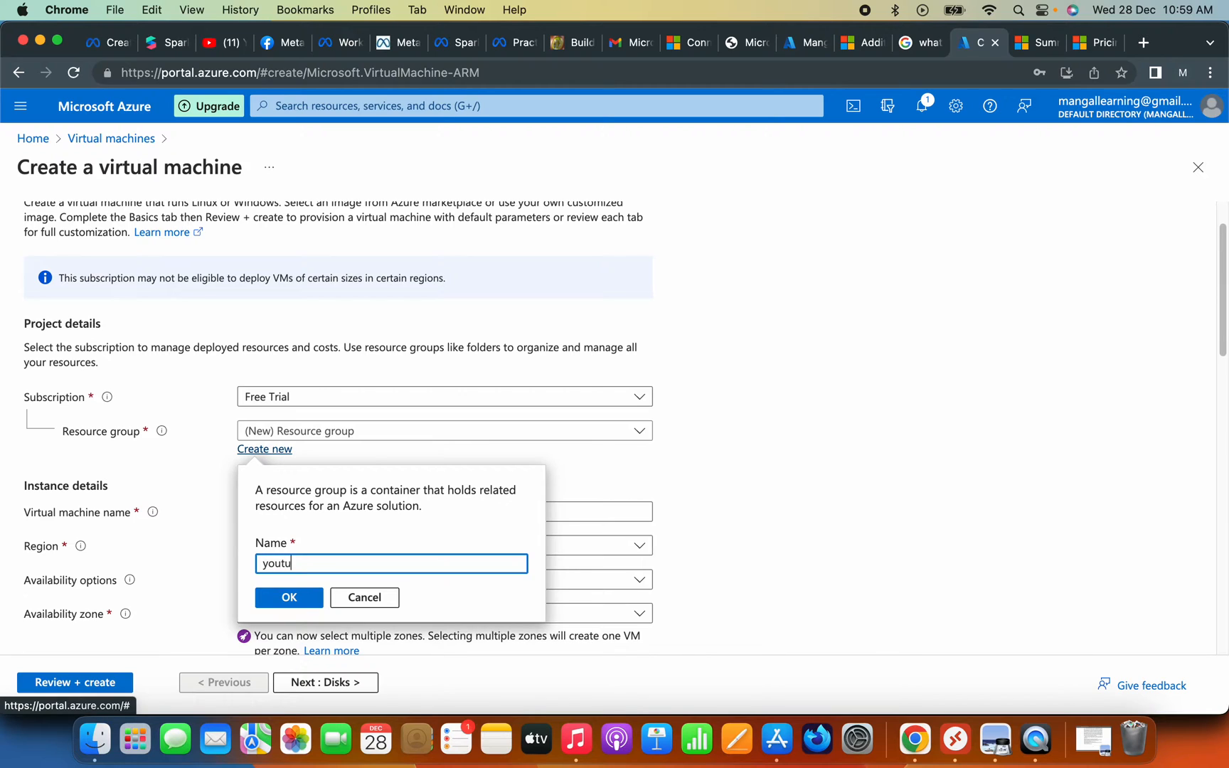
text(be)
click(285, 598)
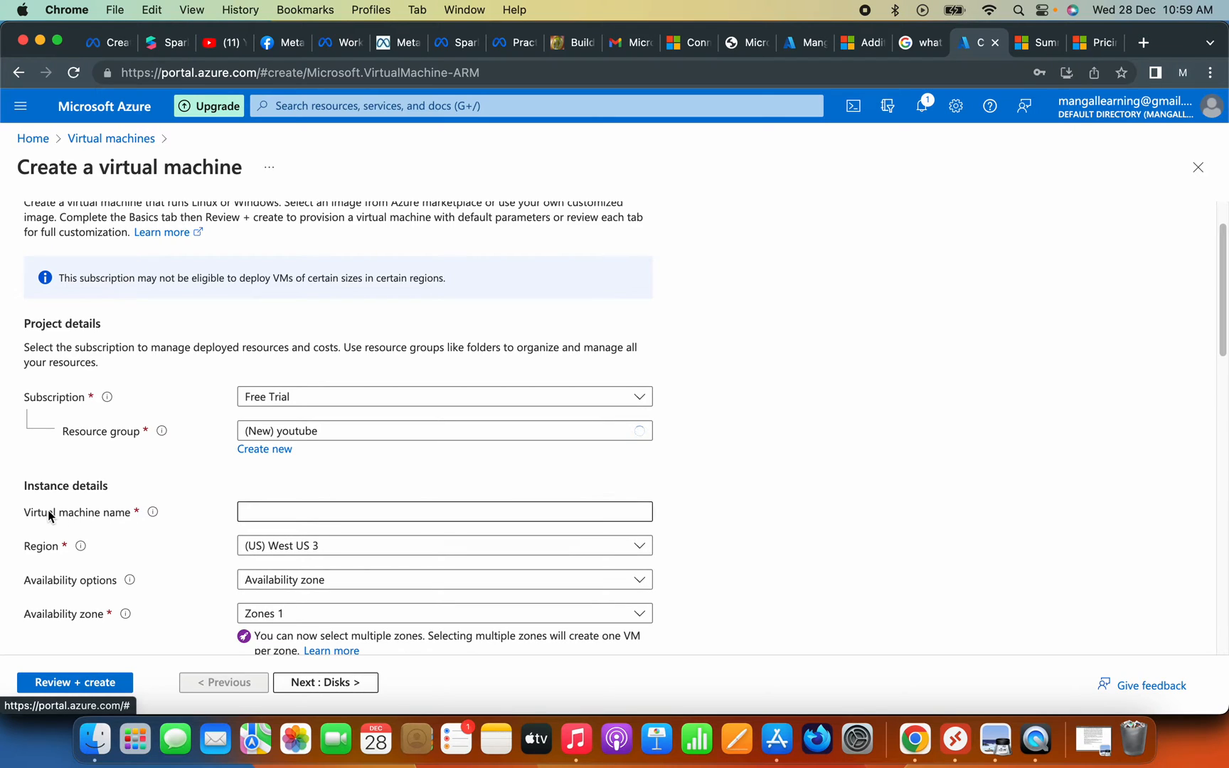
click(261, 514)
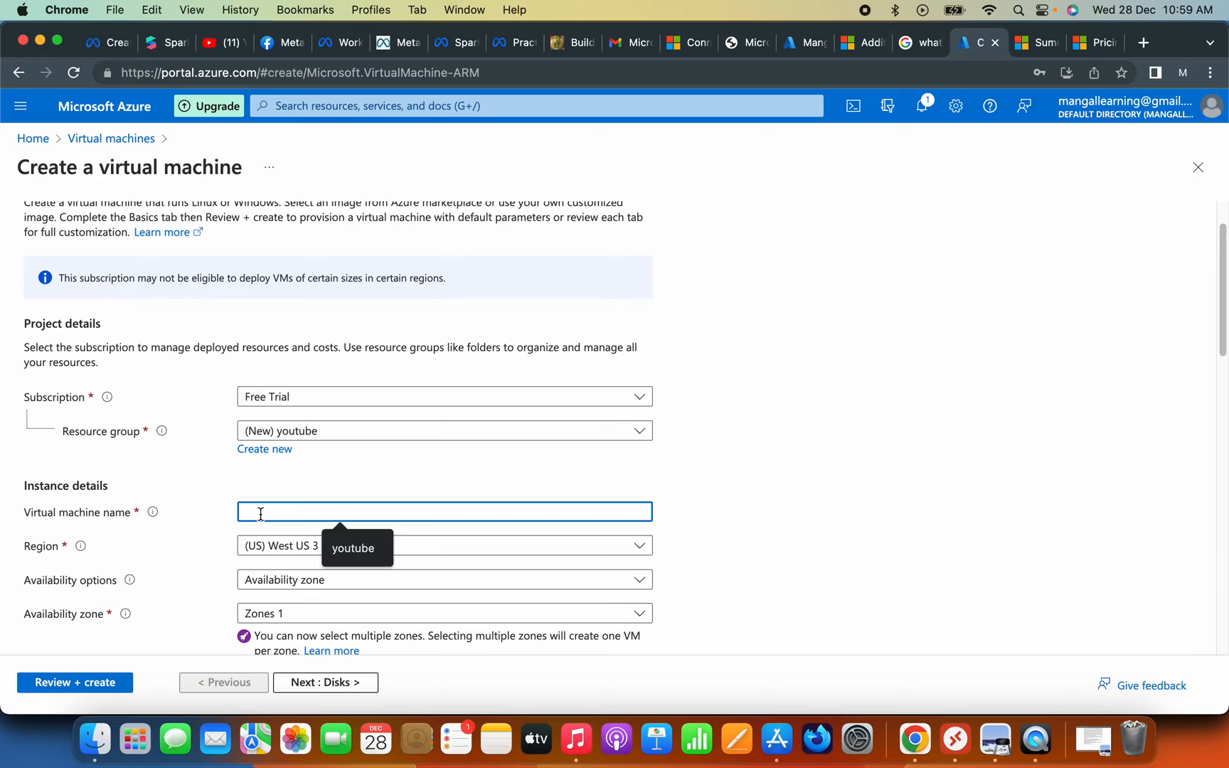
text(youtube)
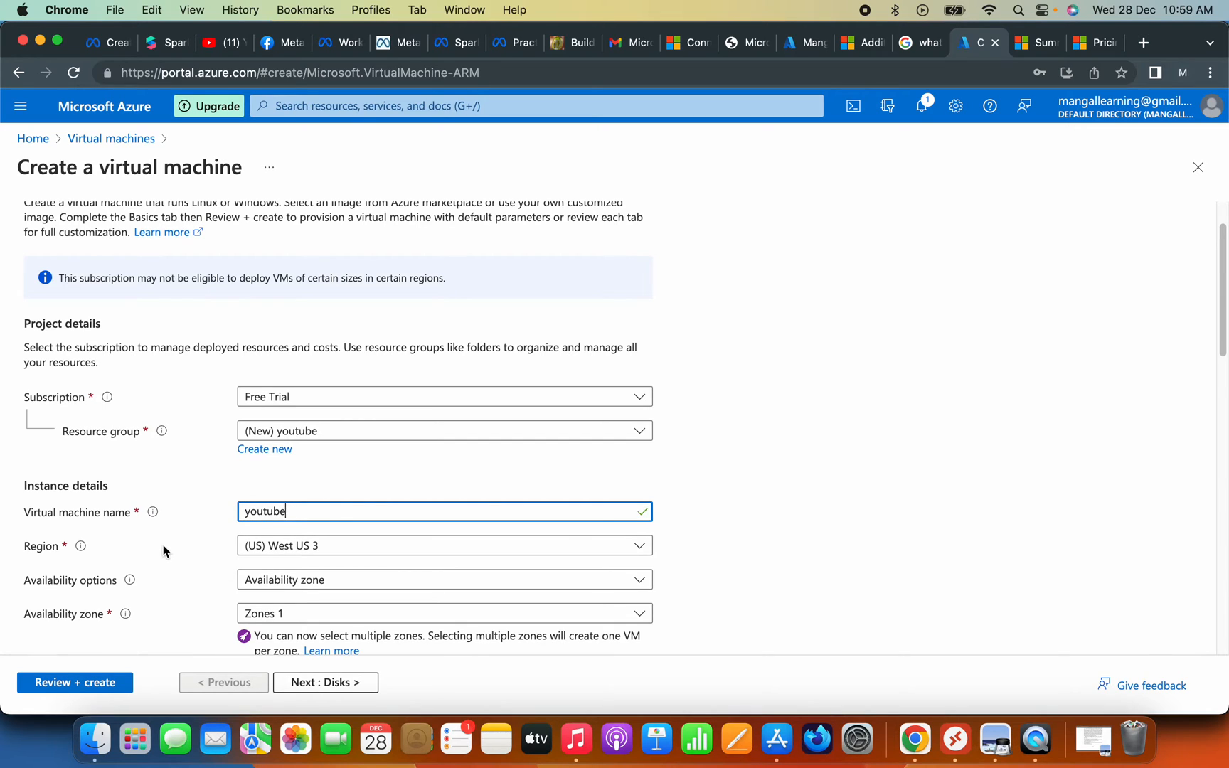
Step: Search the region choices for "india" and clear the search to list all regions again
scroll(163, 546, down, 1)
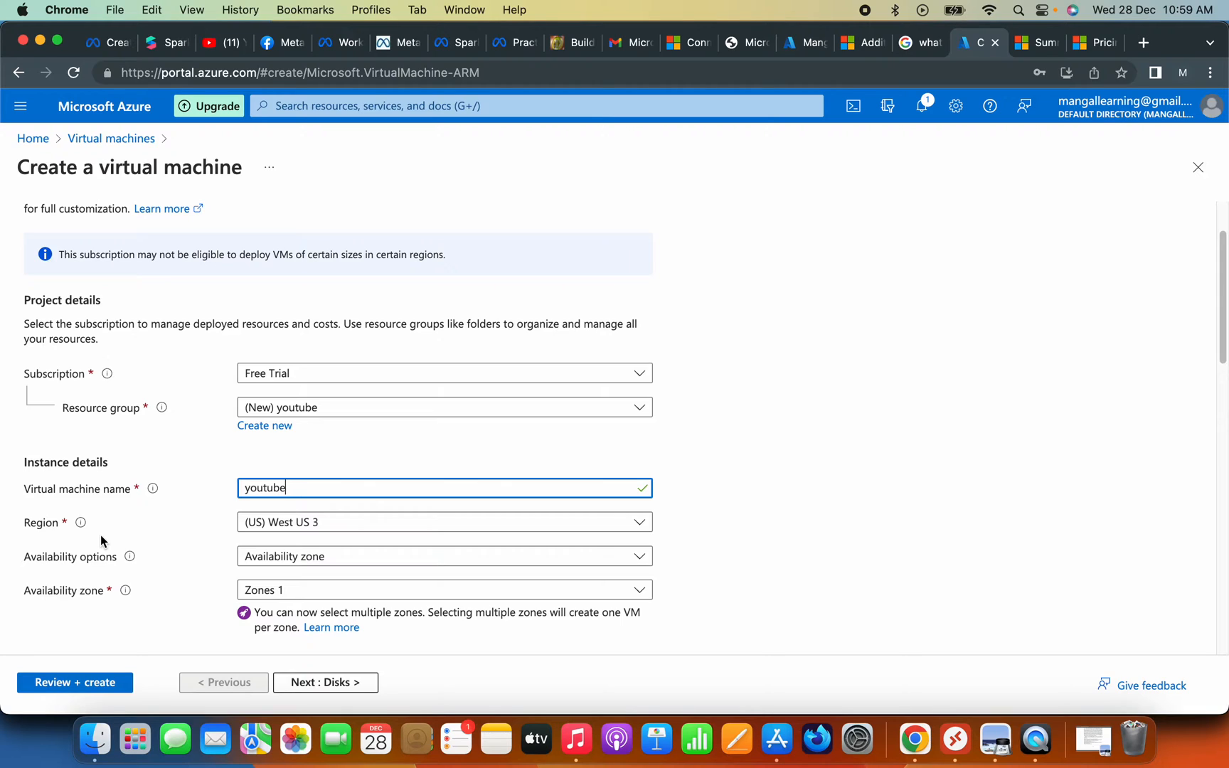
click(300, 525)
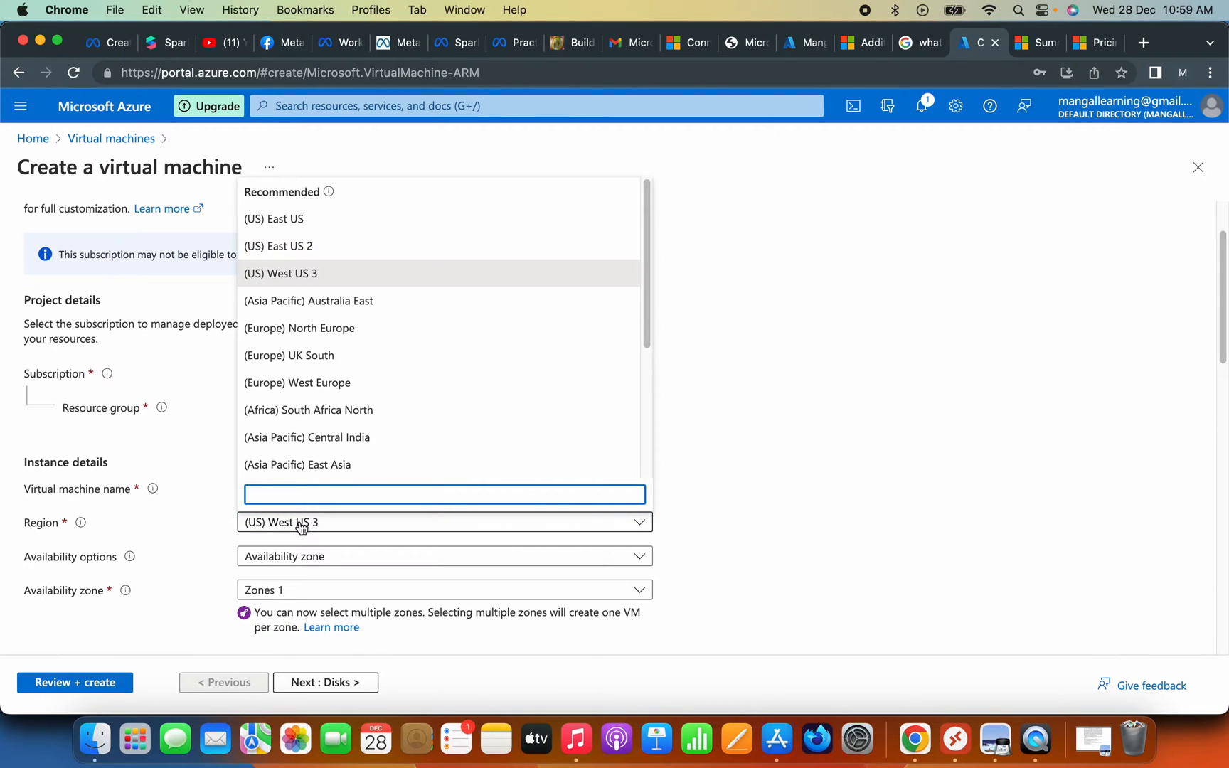
text(ind)
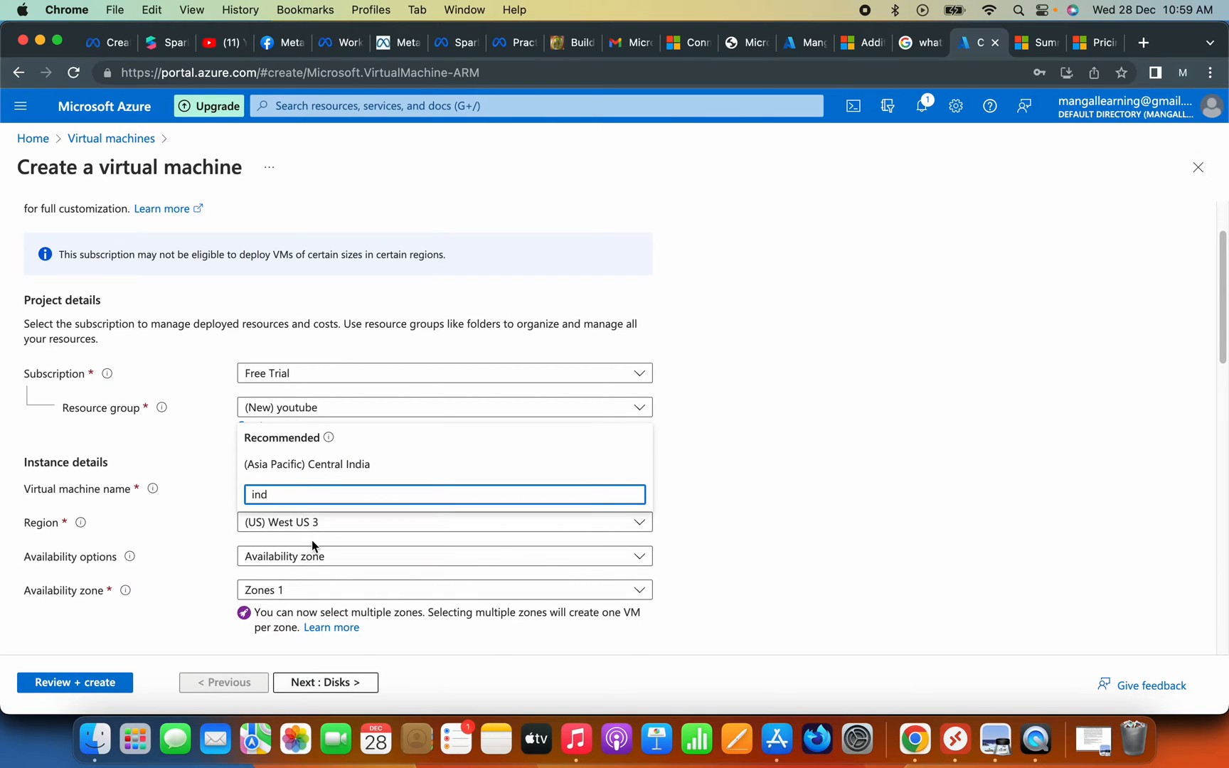
text(ia)
key(BackSpace)
key(BackSpace)
key(BackSpace)
key(BackSpace)
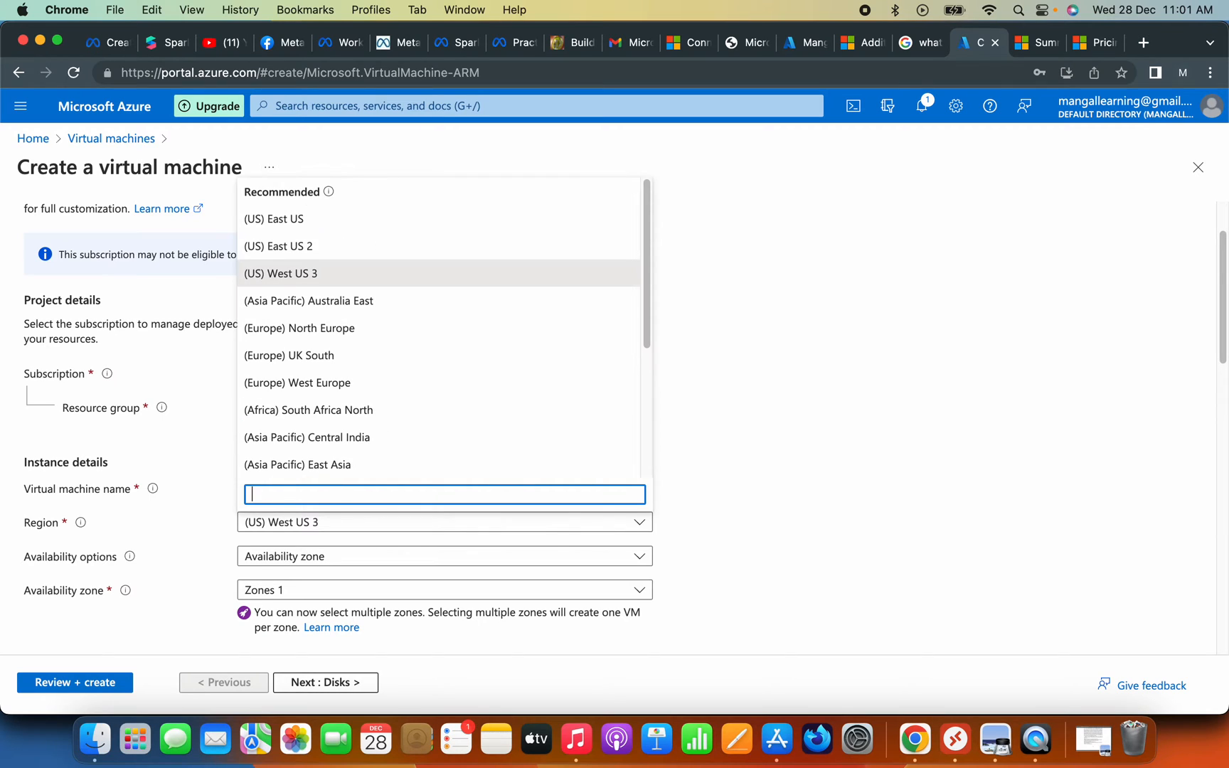
Step: Review the available regions and select (US) West US 3 for the virtual machine
scroll(400, 433, down, 3)
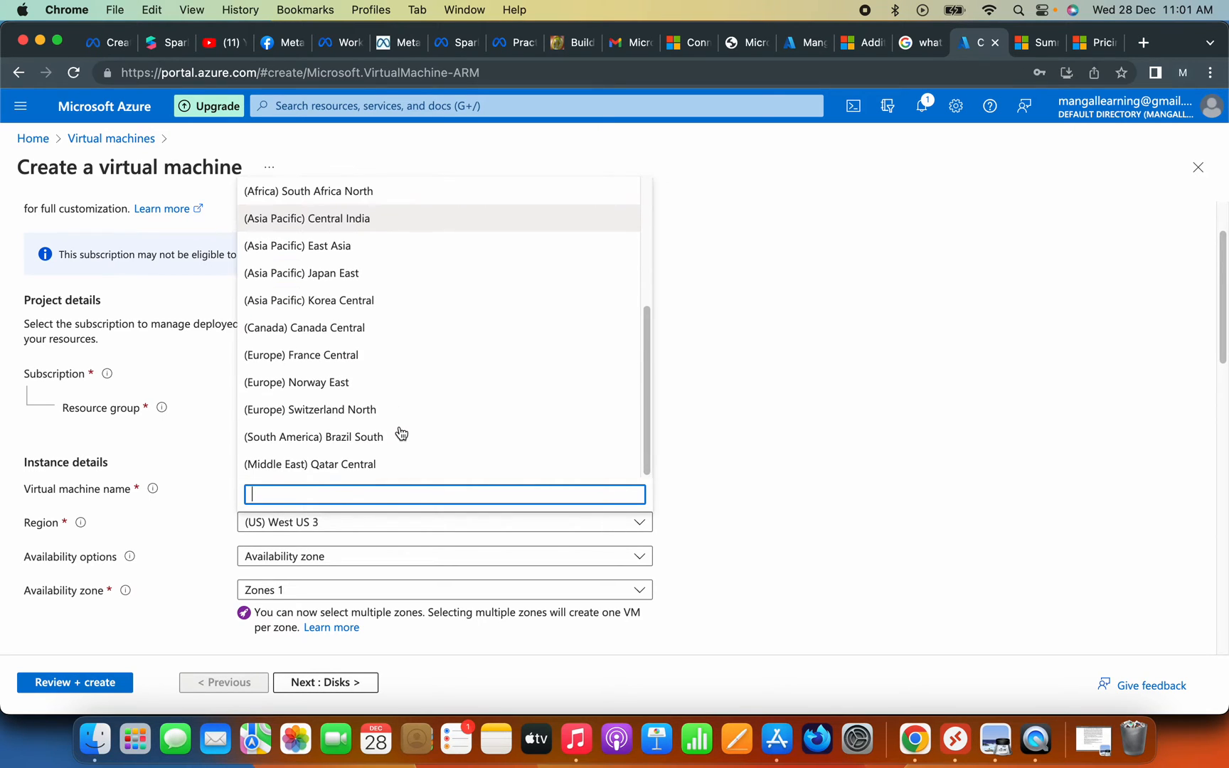
scroll(406, 418, up, 5)
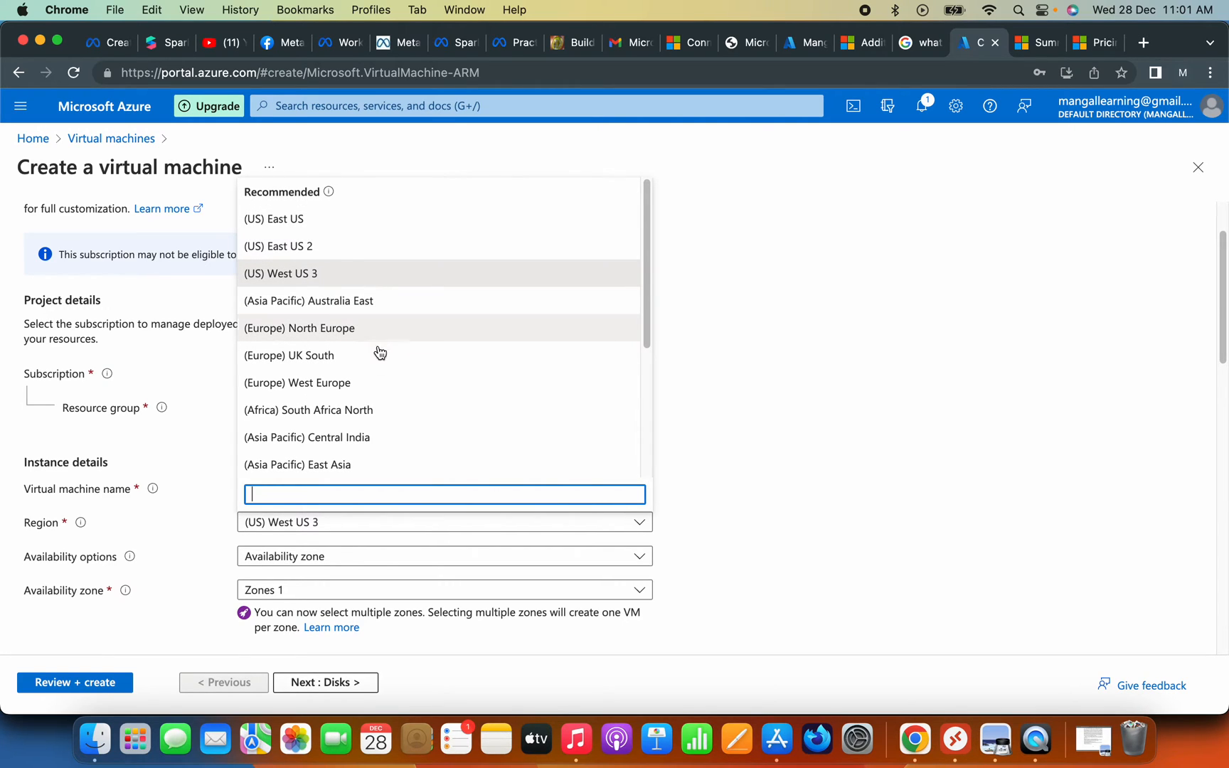
scroll(389, 390, down, 1)
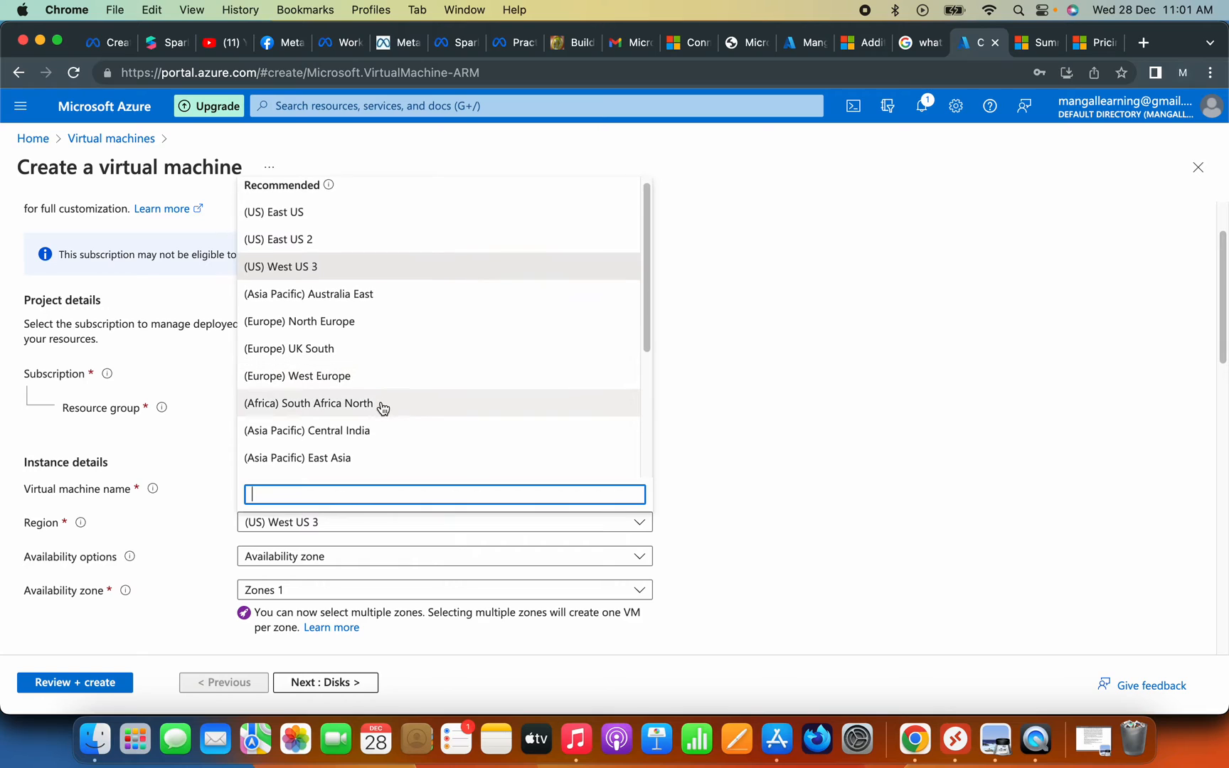
scroll(403, 436, down, 1)
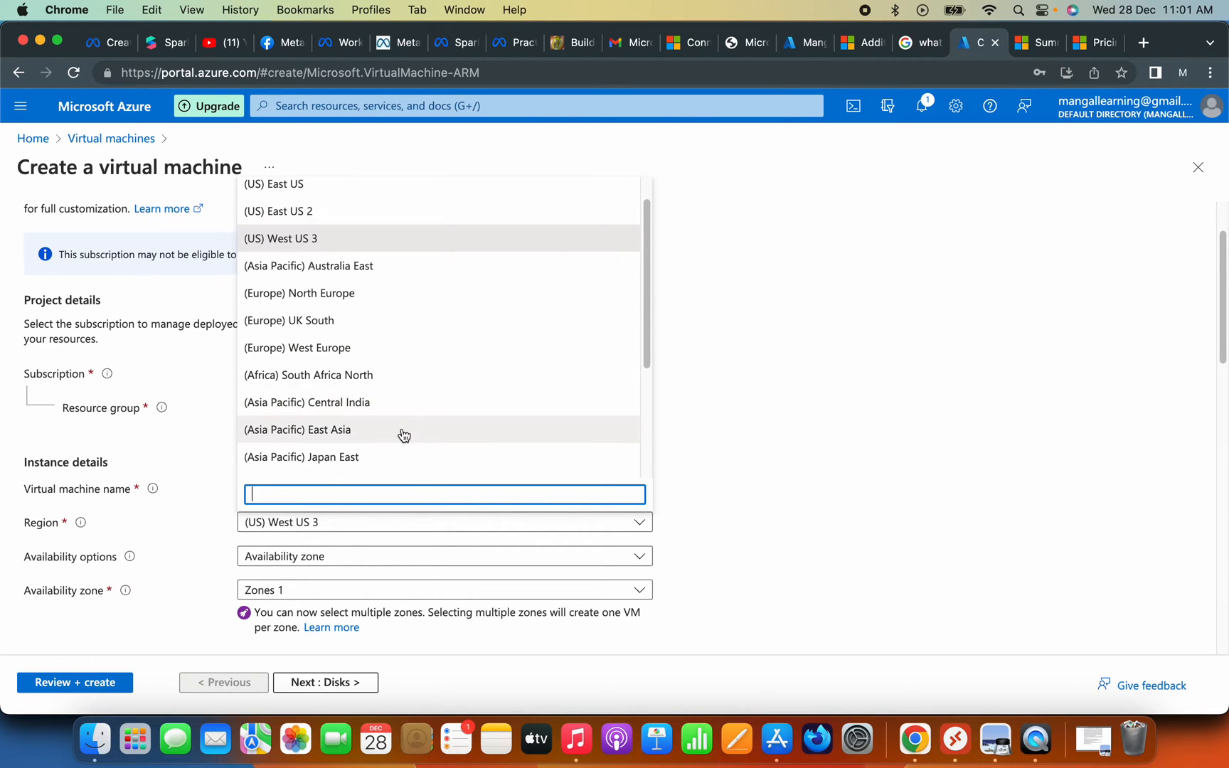
scroll(403, 434, down, 1)
scroll(406, 447, down, 1)
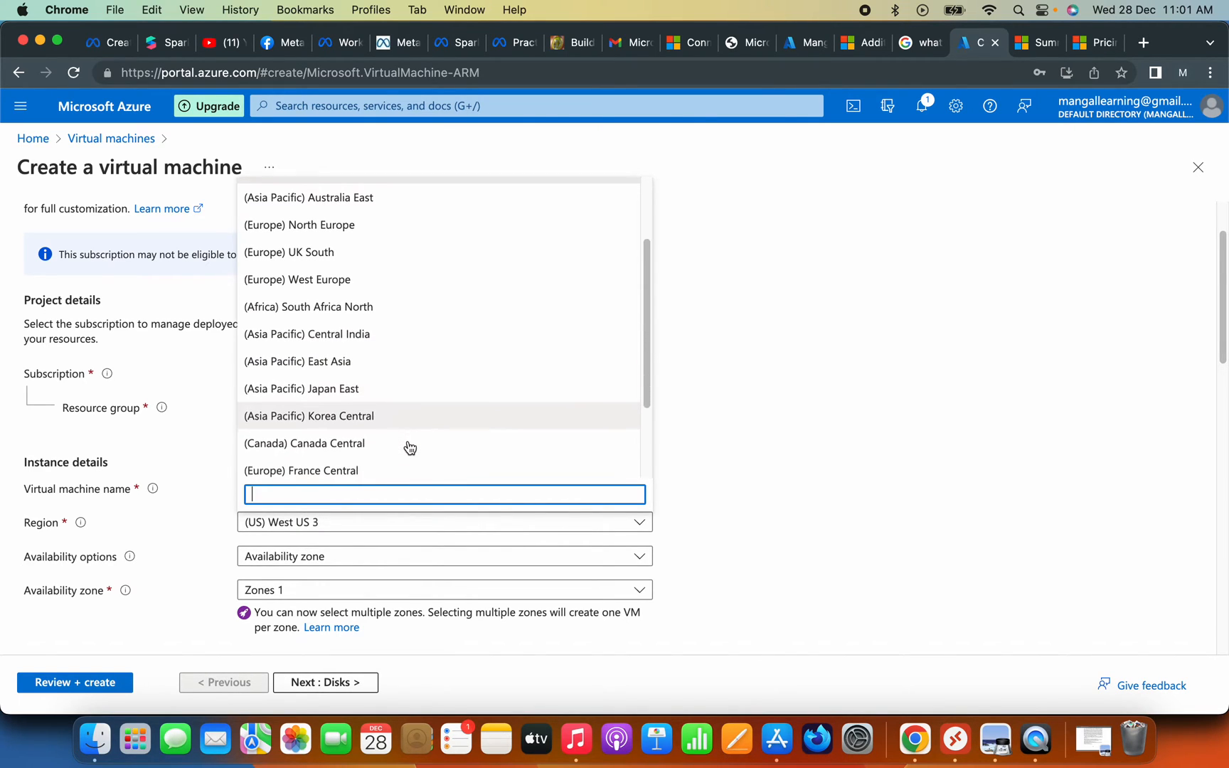
scroll(409, 446, down, 3)
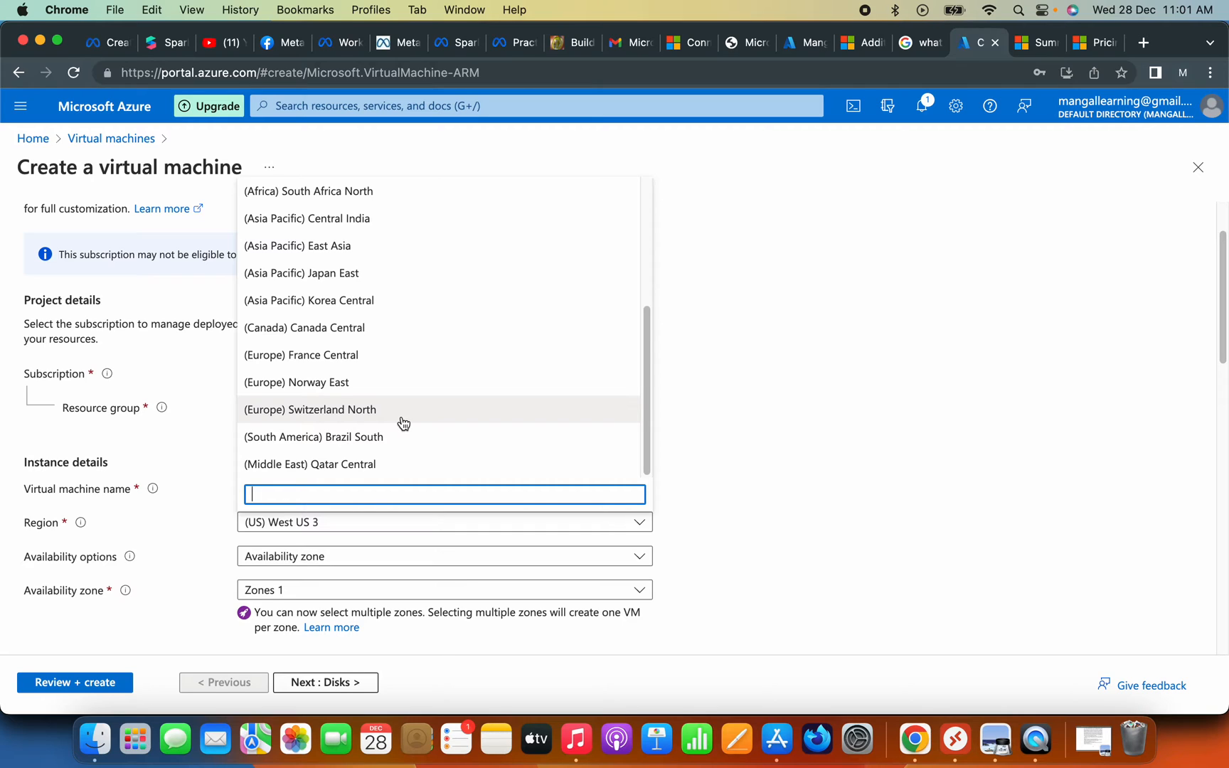
scroll(403, 423, up, 5)
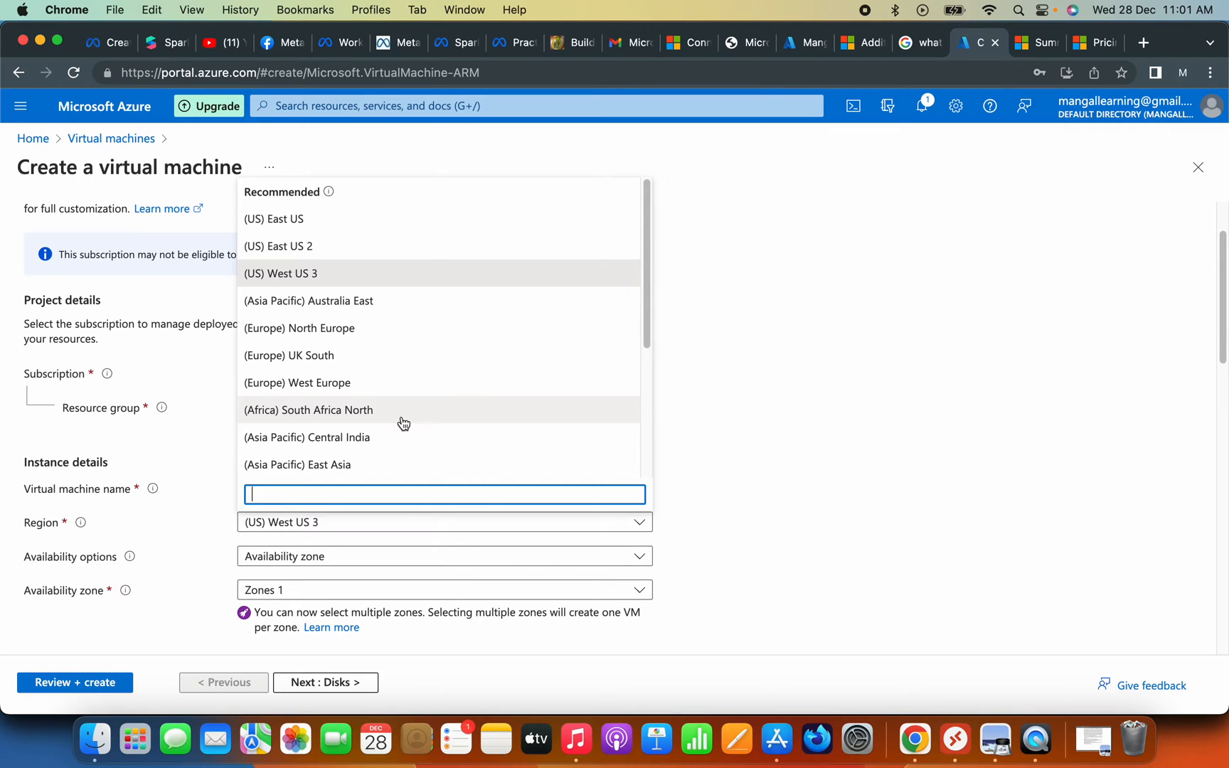
click(311, 282)
Step: Examine the choices offered for the virtual machine's availability options and availability zone
scroll(384, 399, down, 2)
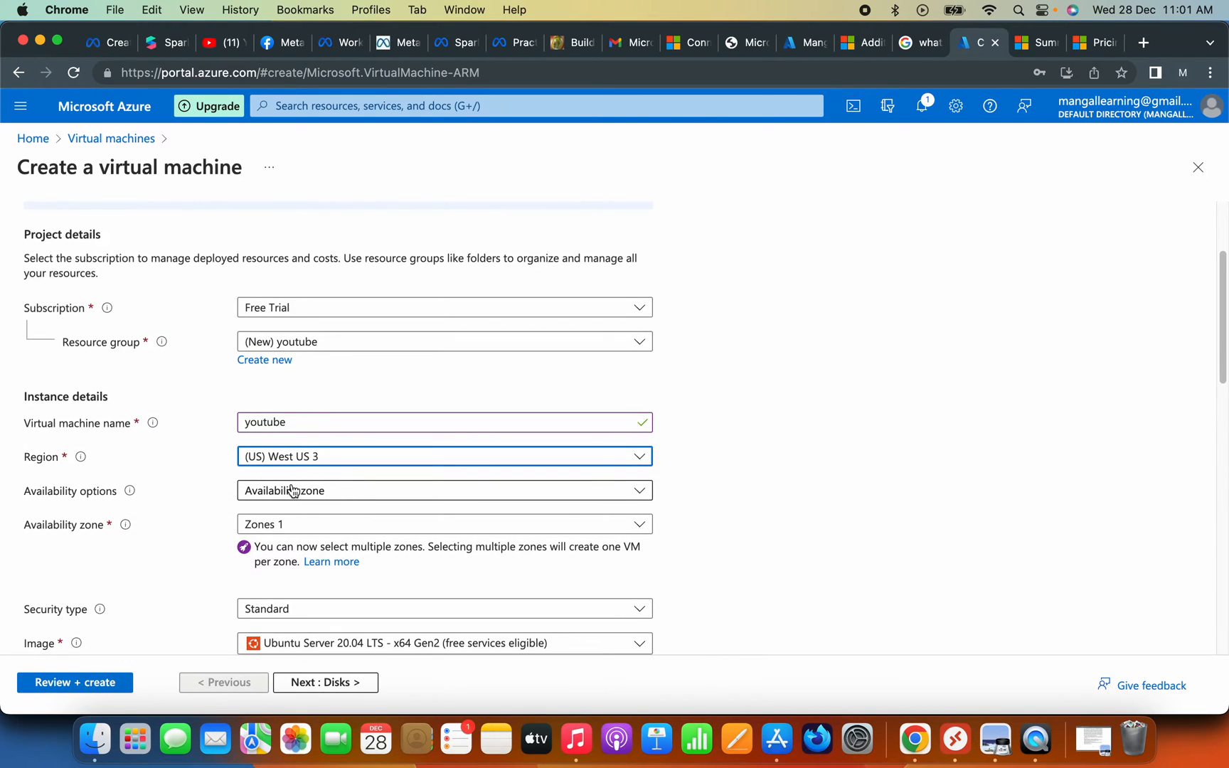
scroll(294, 491, down, 5)
click(429, 322)
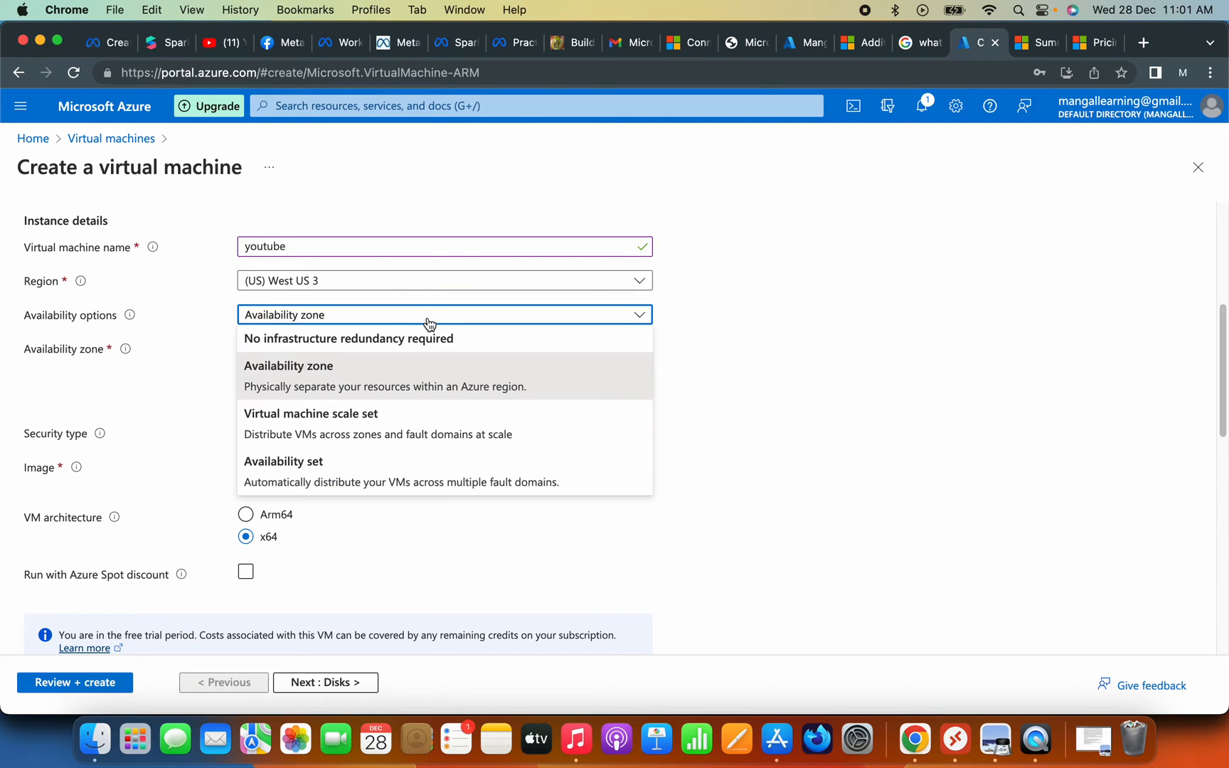
click(429, 322)
click(414, 348)
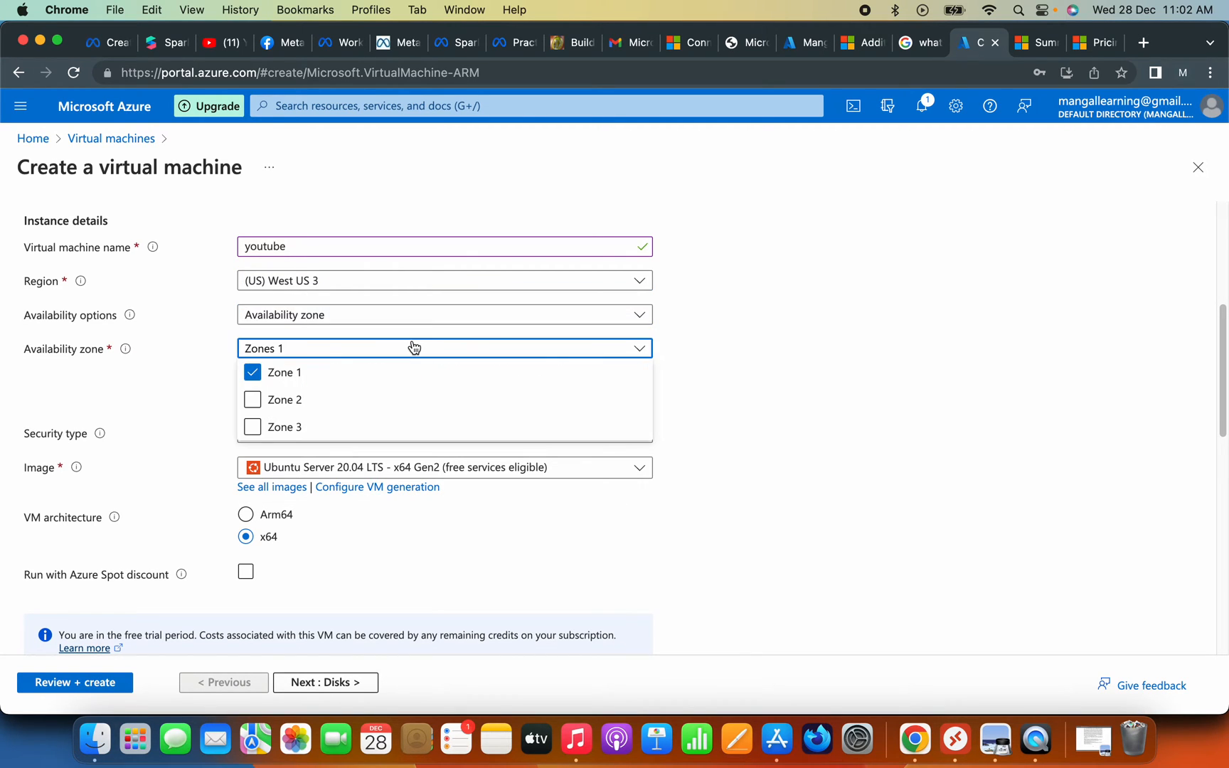
click(414, 347)
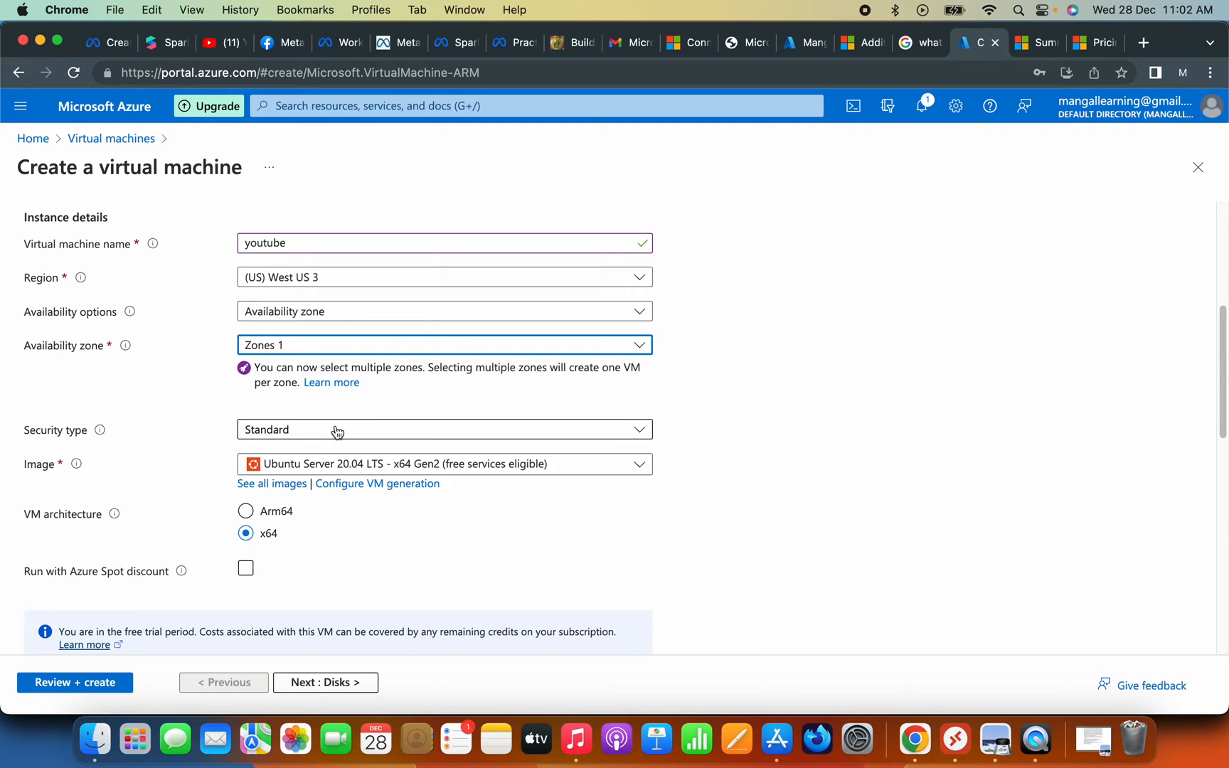
scroll(337, 432, down, 1)
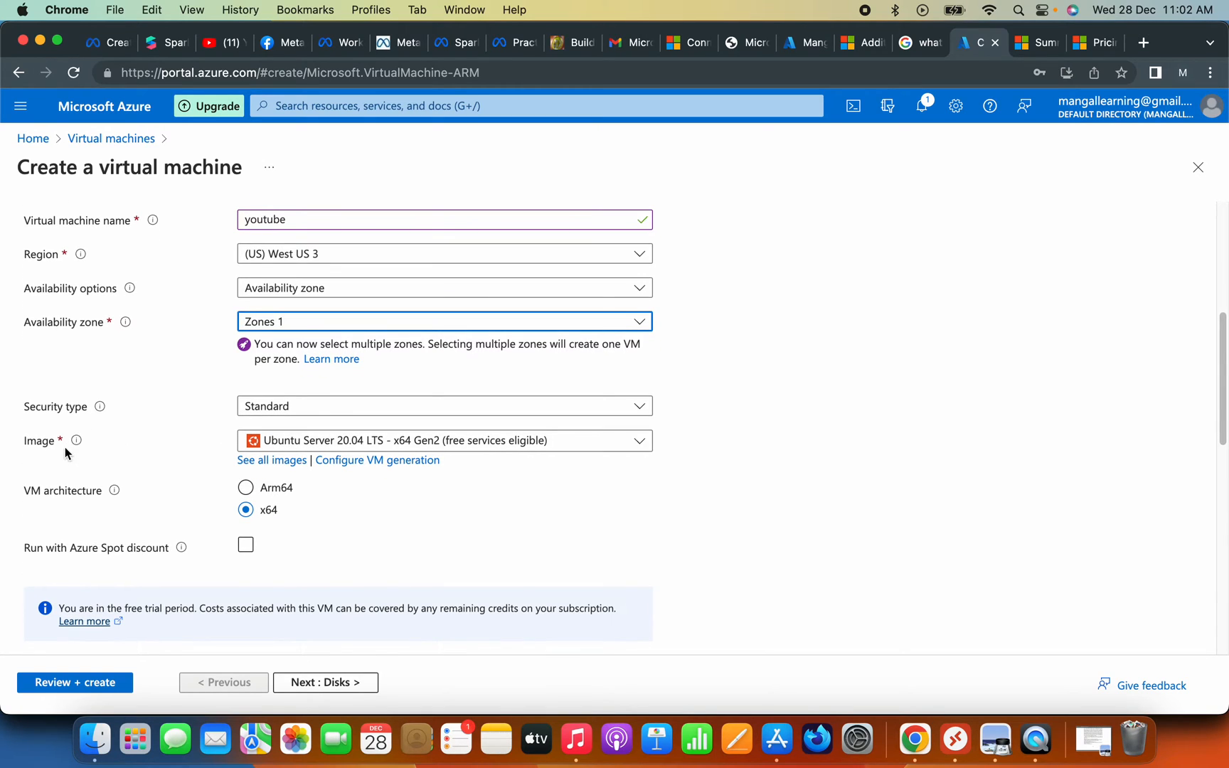
Step: Open the full list of marketplace images for the virtual machine and look through the operating systems offered
click(370, 445)
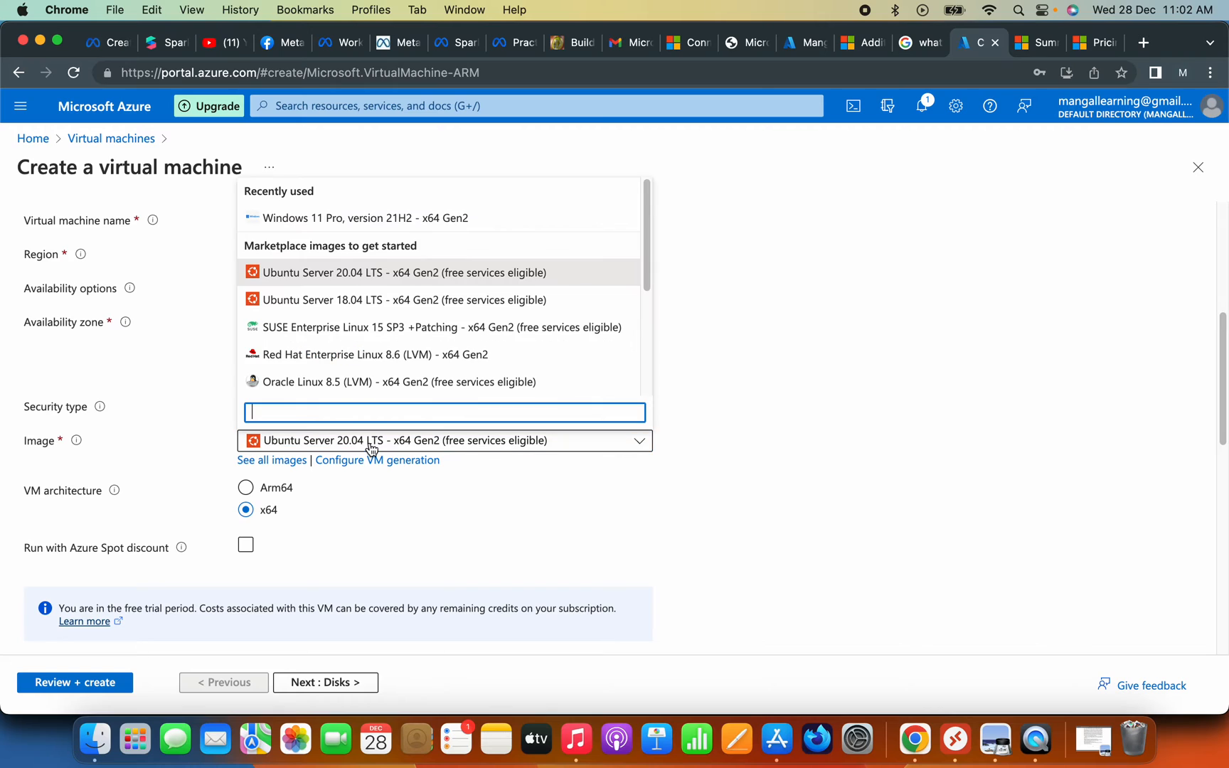
click(301, 461)
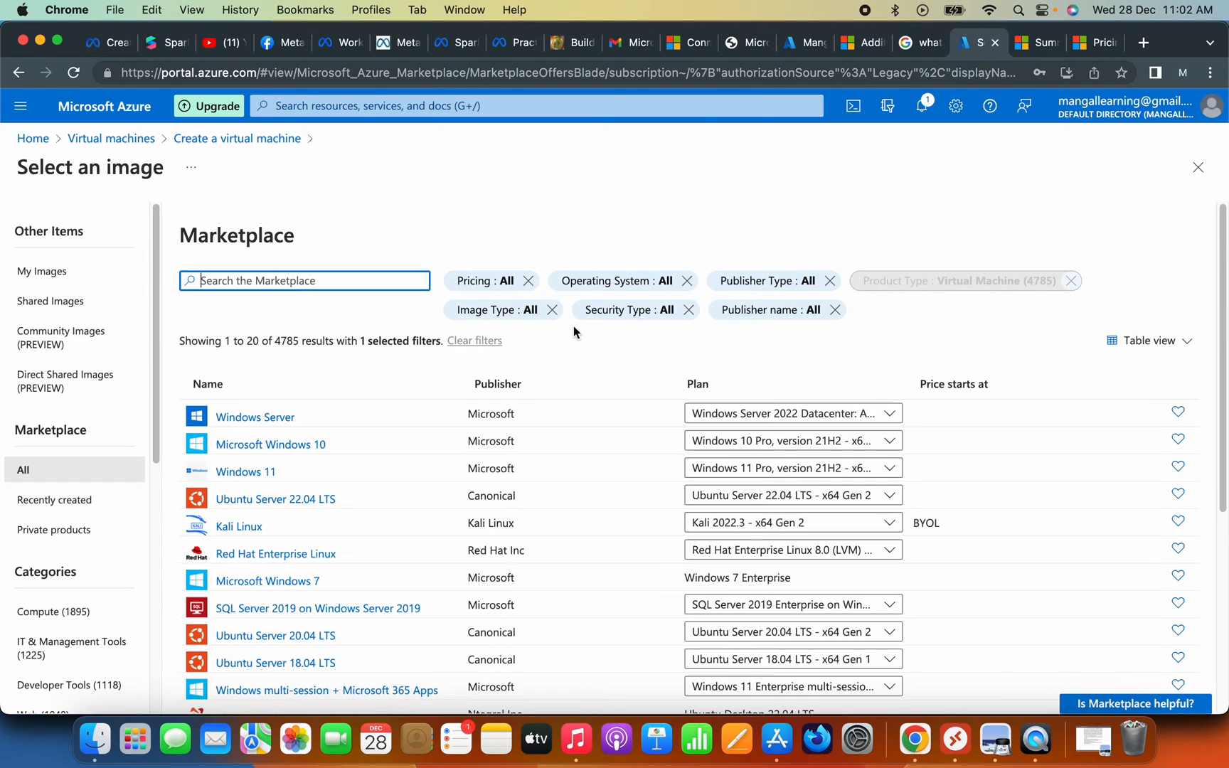
mouse_move(312, 419)
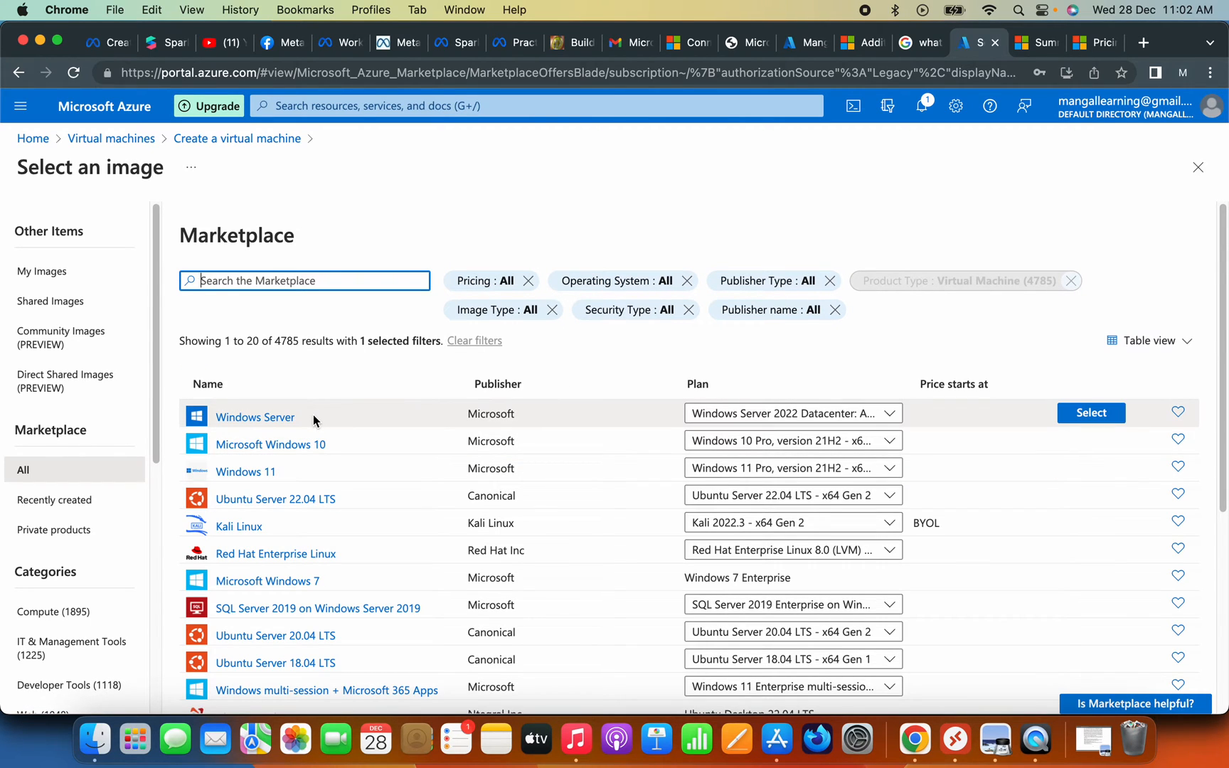
scroll(313, 419, down, 5)
scroll(308, 310, up, 1)
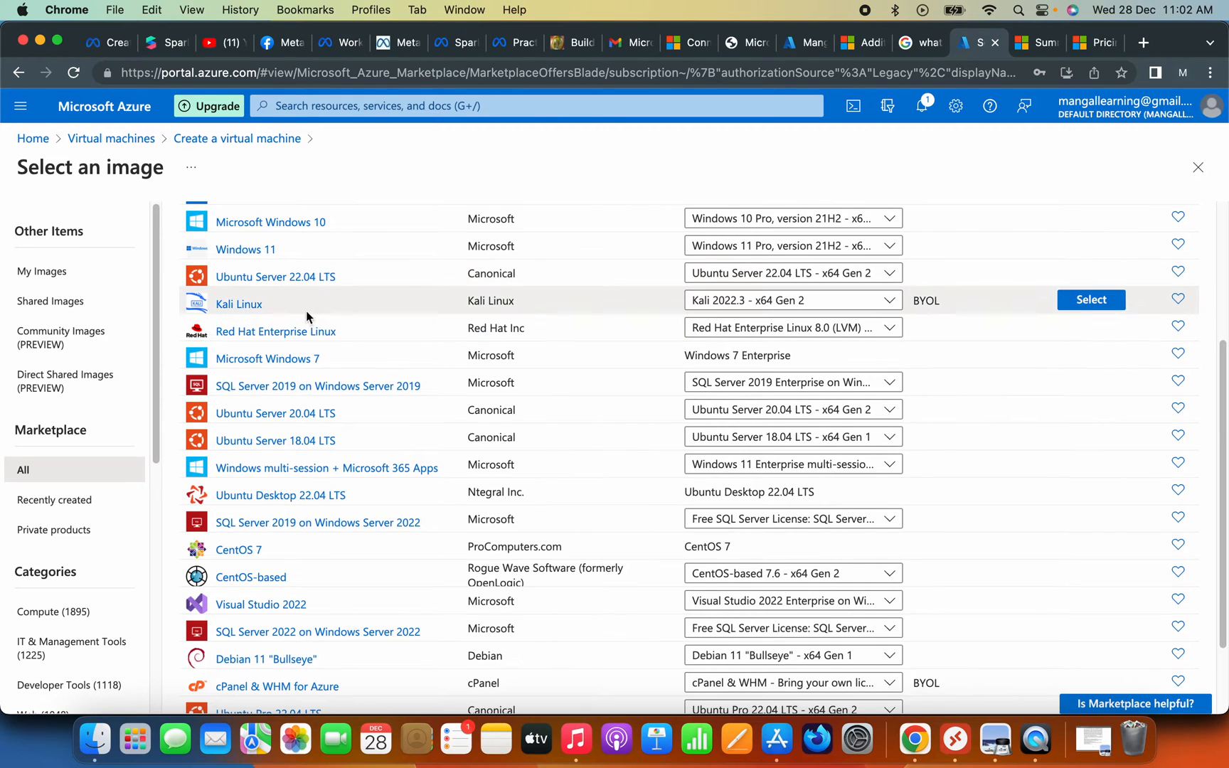
scroll(345, 335, down, 3)
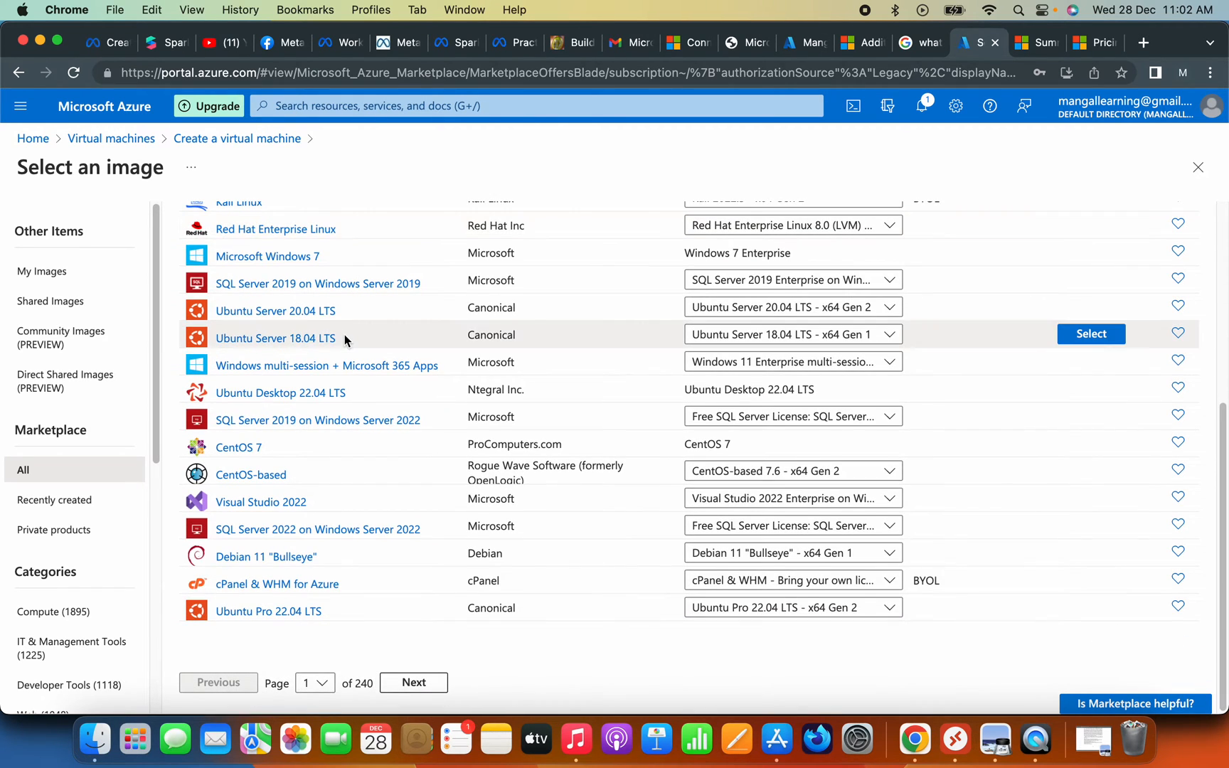
scroll(344, 334, up, 8)
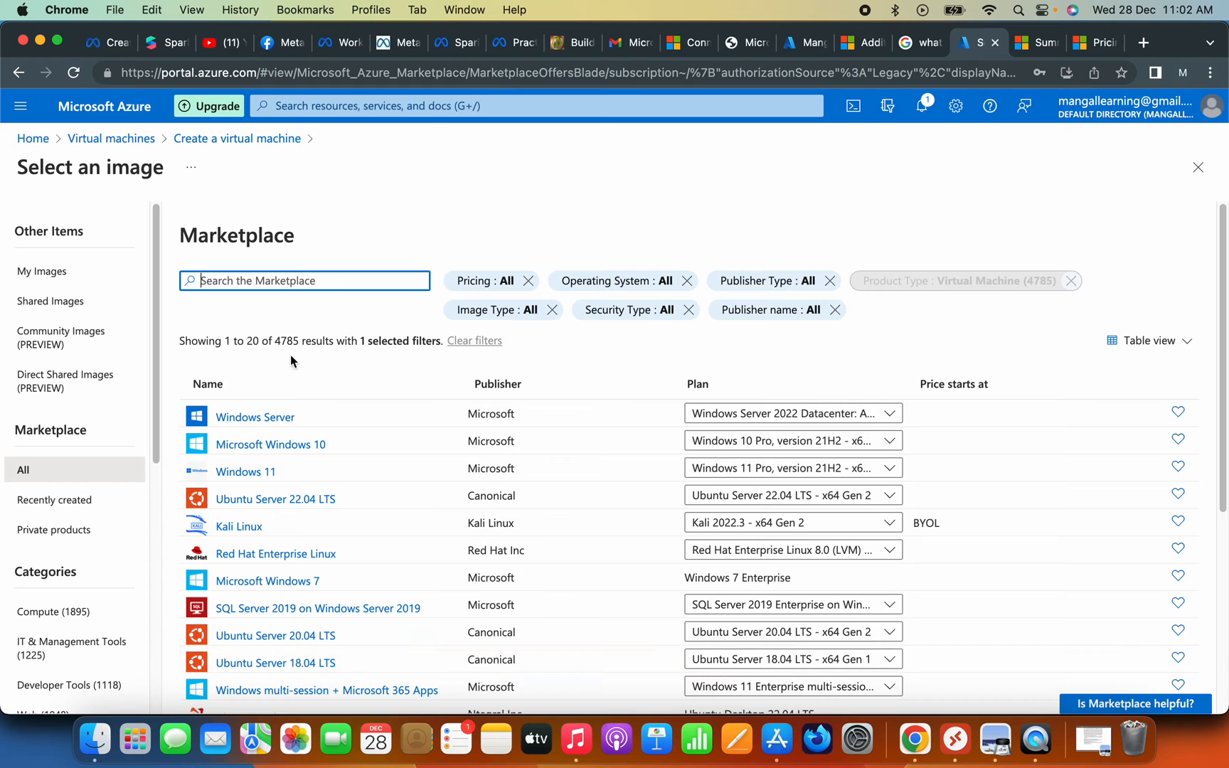
double_click(287, 340)
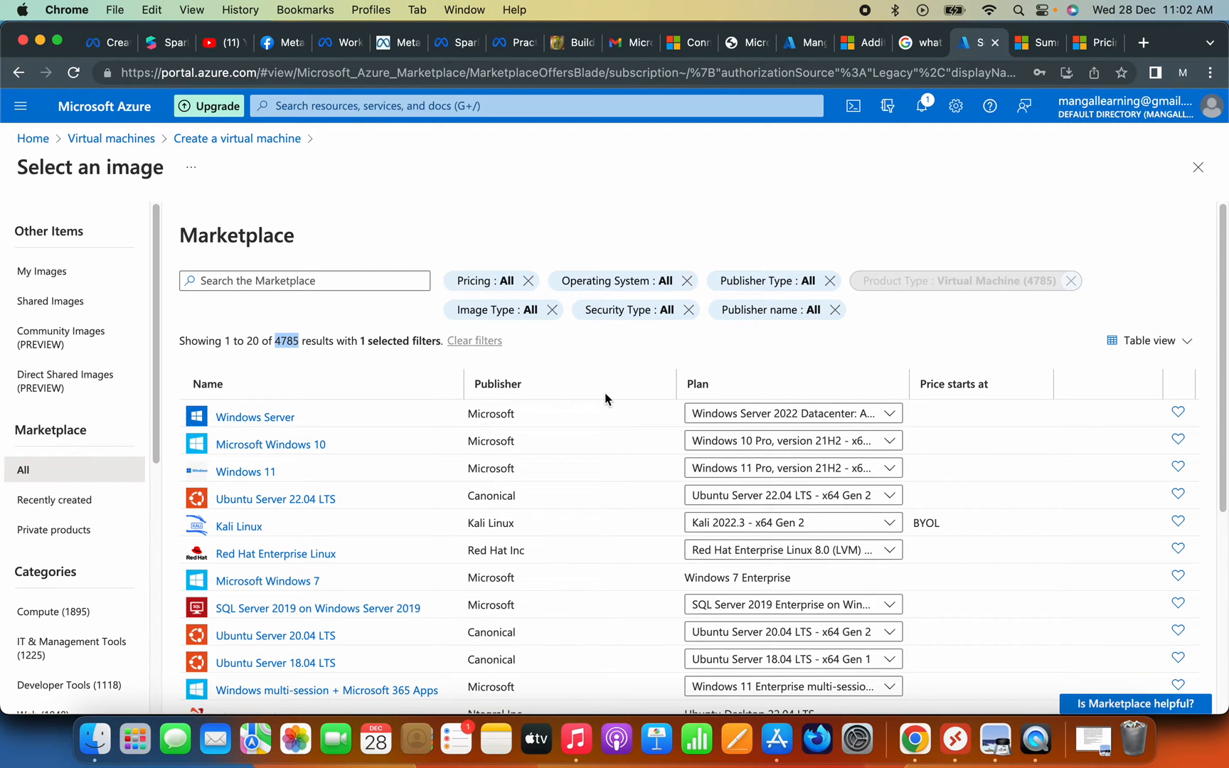
scroll(604, 399, down, 5)
scroll(605, 398, up, 5)
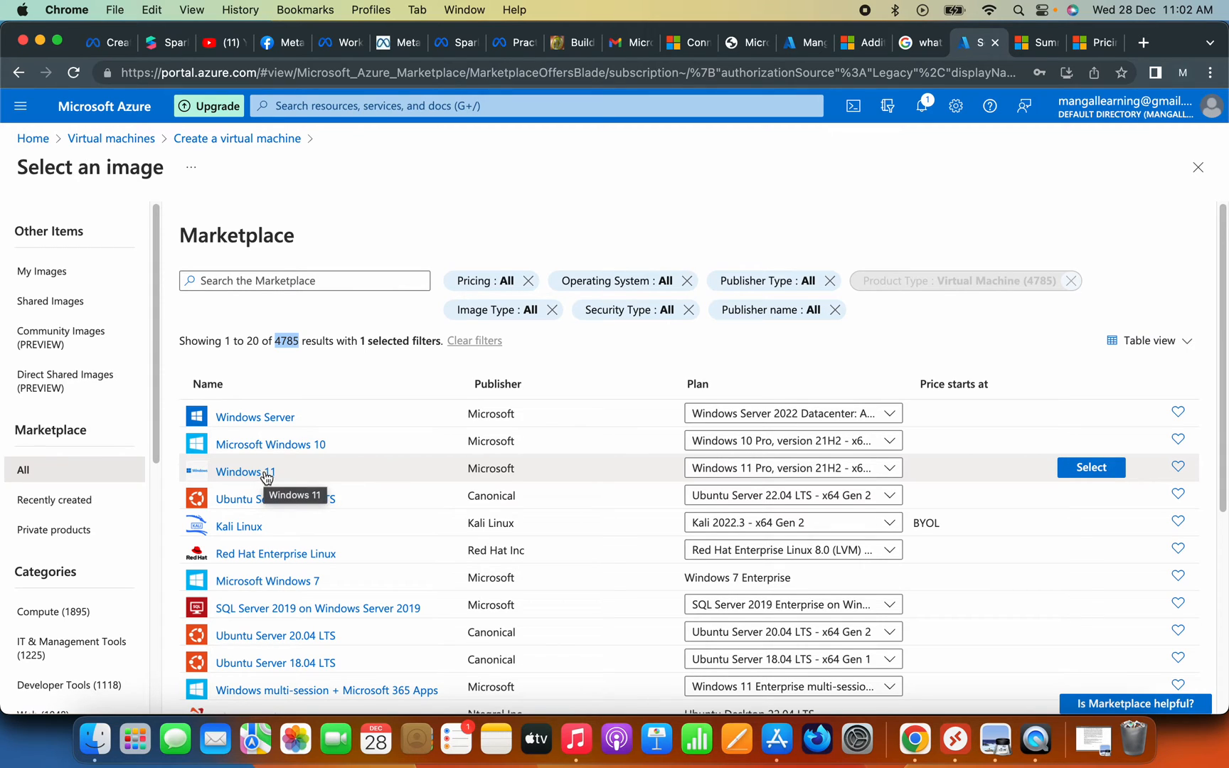
Step: Choose the Windows 11 Pro, version 21H2 - x64 Gen 2 plan and select it as the virtual machine's image
click(898, 471)
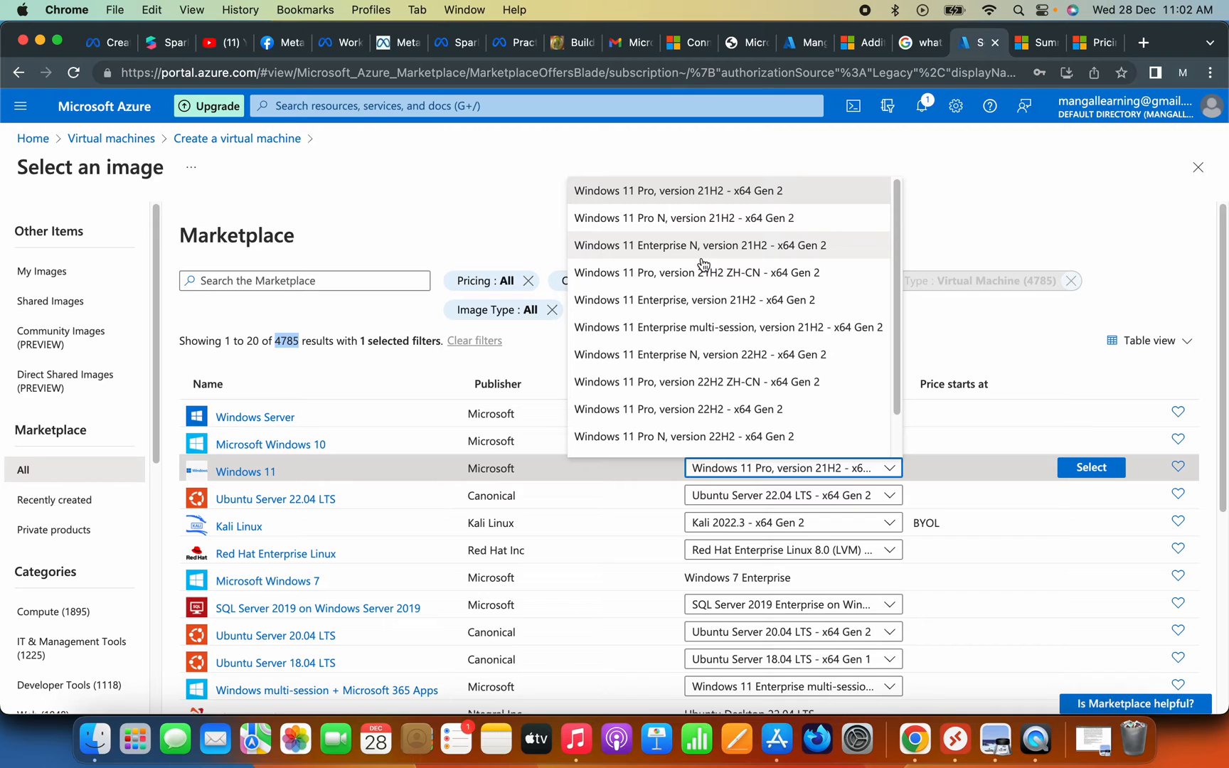
scroll(705, 299, down, 2)
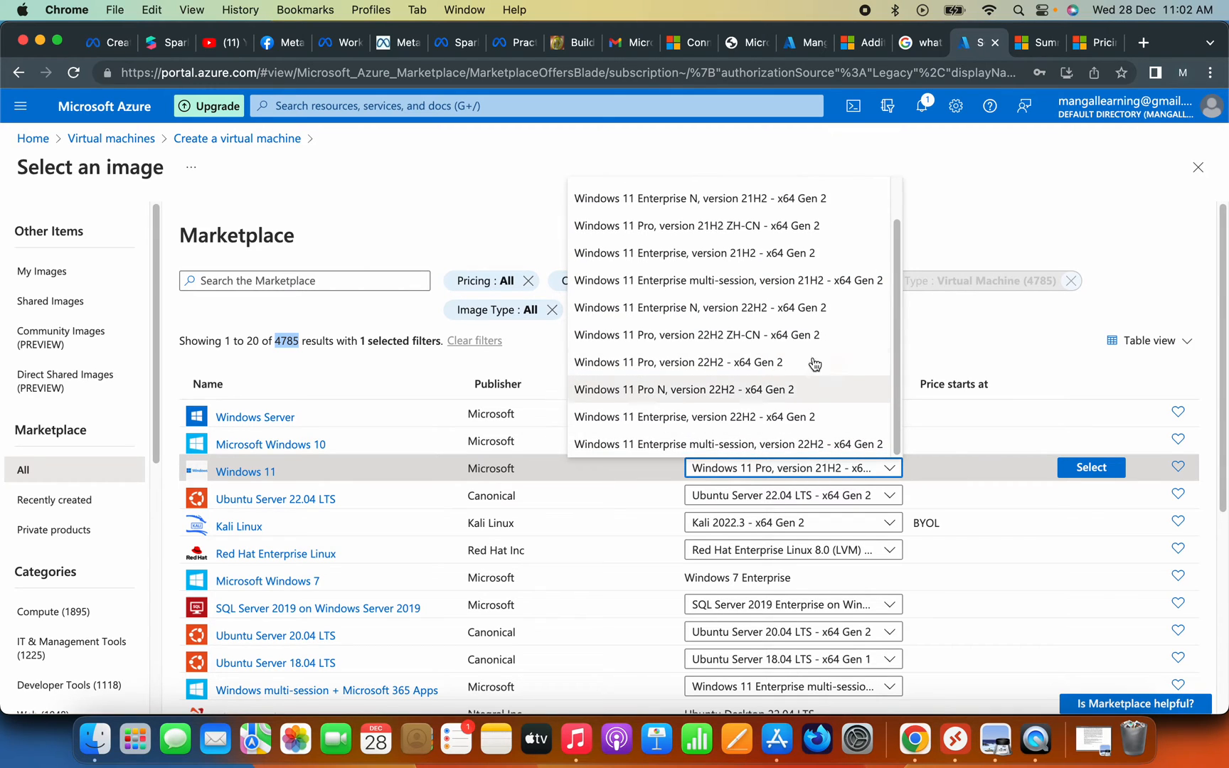
scroll(739, 366, up, 2)
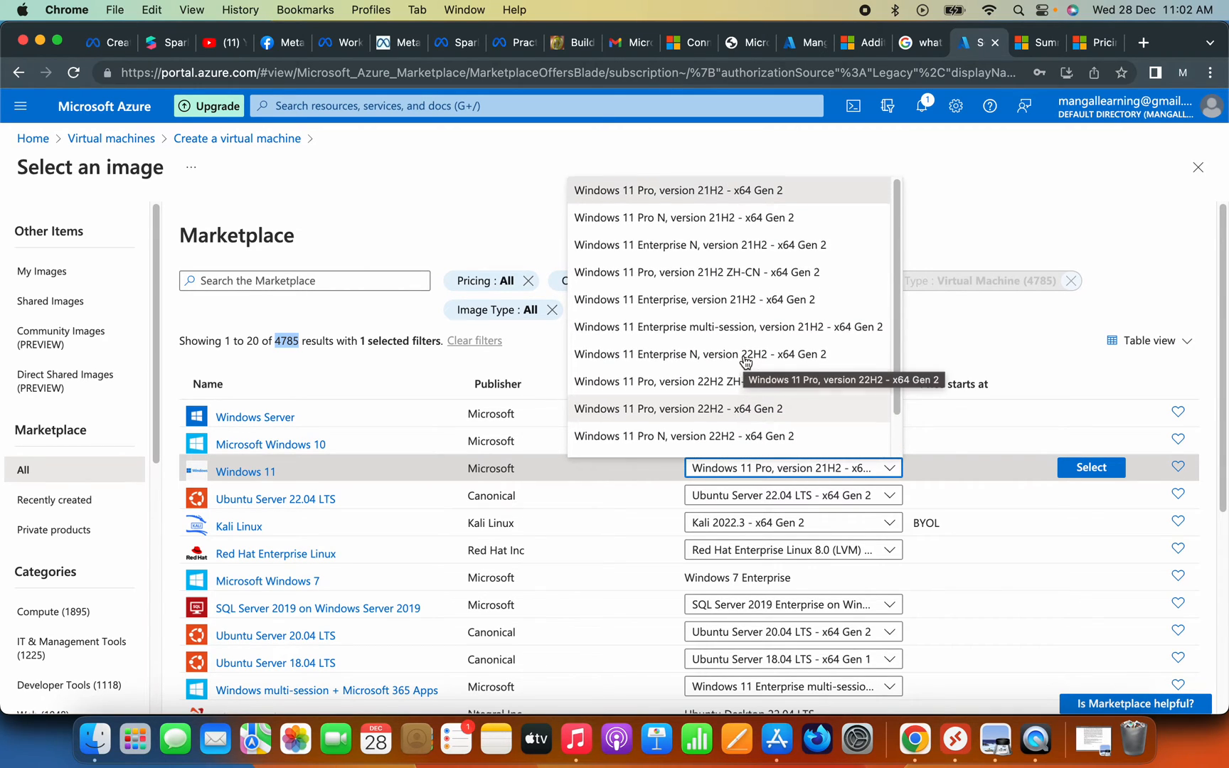
click(772, 193)
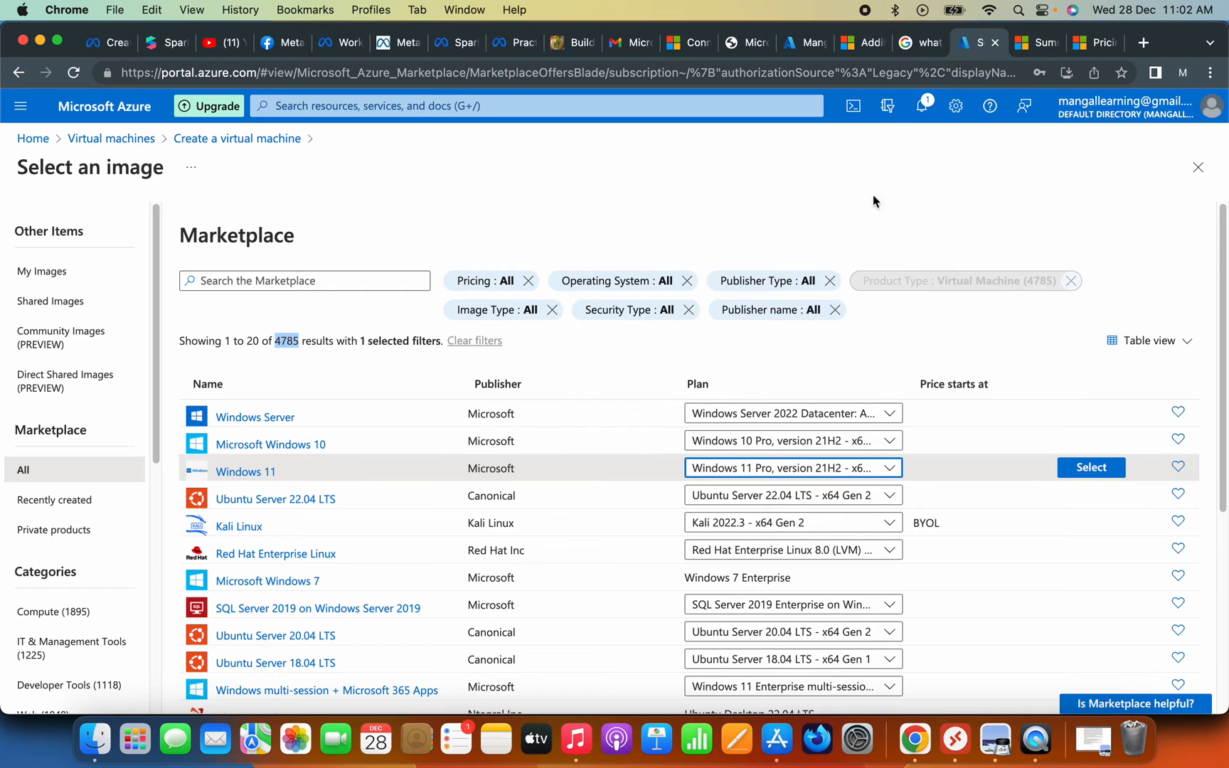
click(1091, 467)
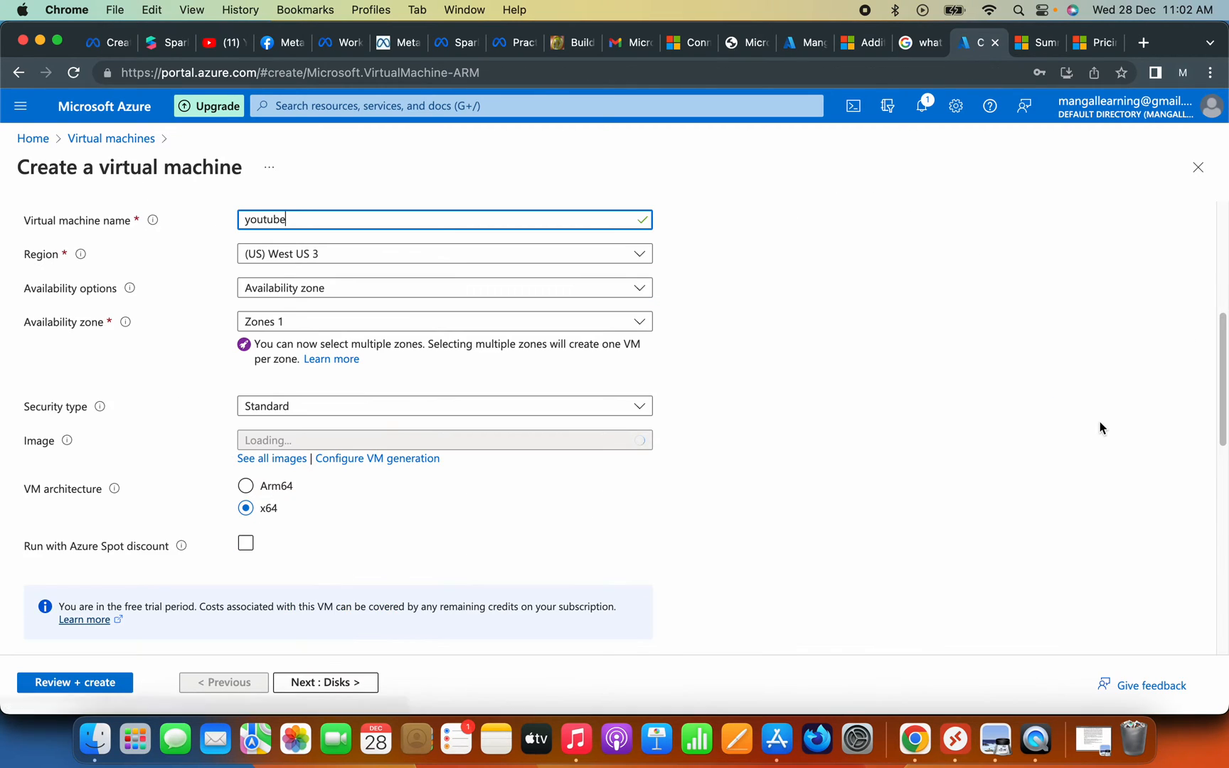
Step: Check the suggested virtual machine sizes and open the full list of all sizes
scroll(821, 451, down, 3)
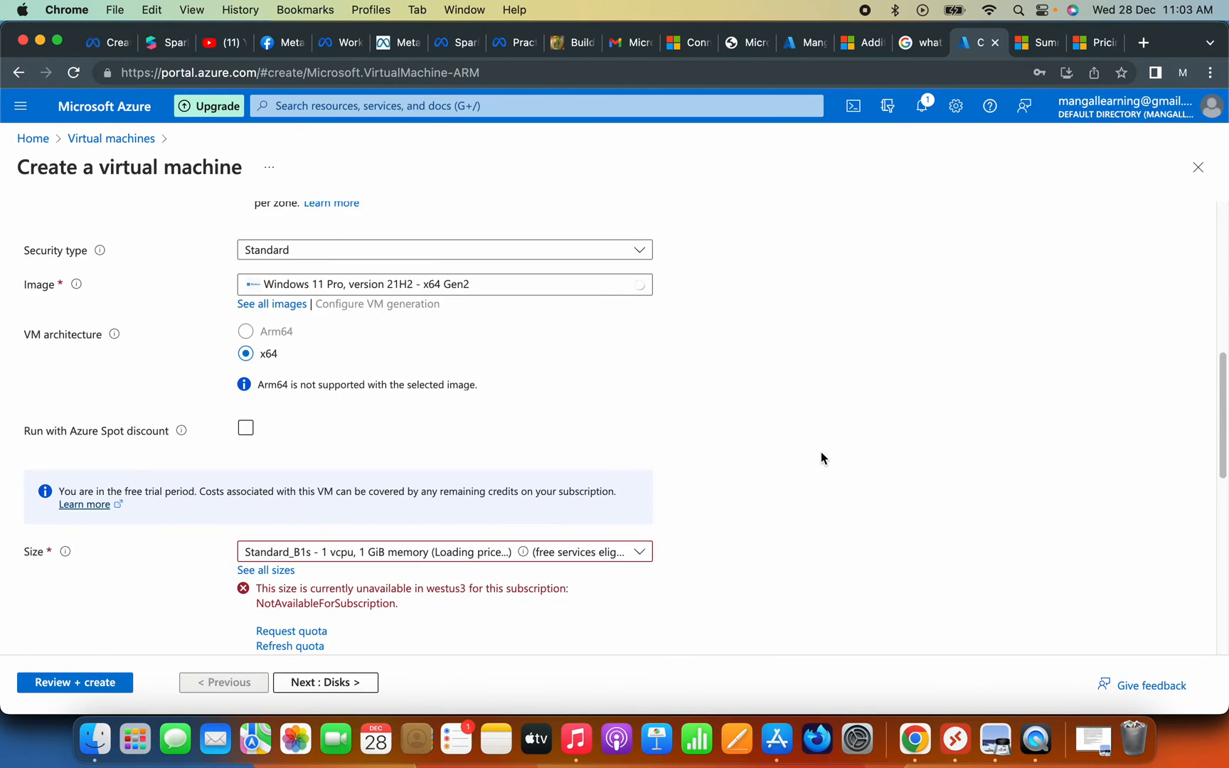
scroll(820, 451, down, 1)
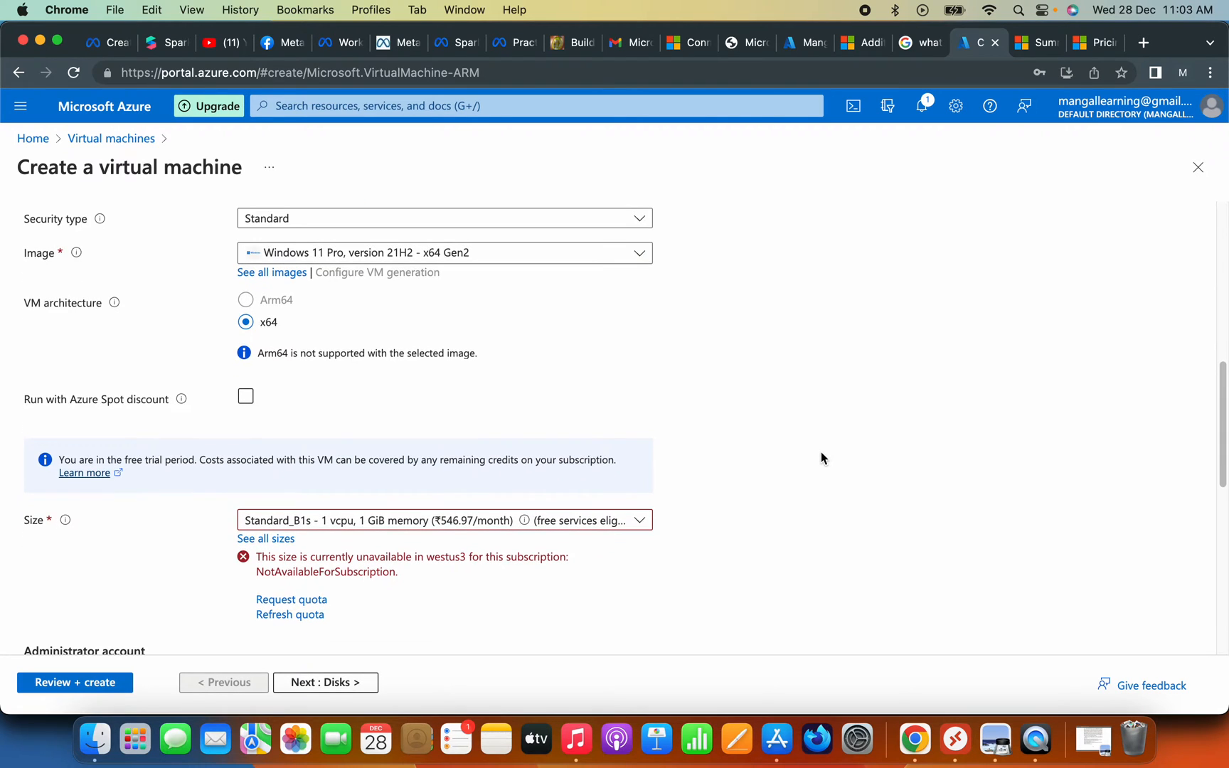
scroll(803, 450, down, 1)
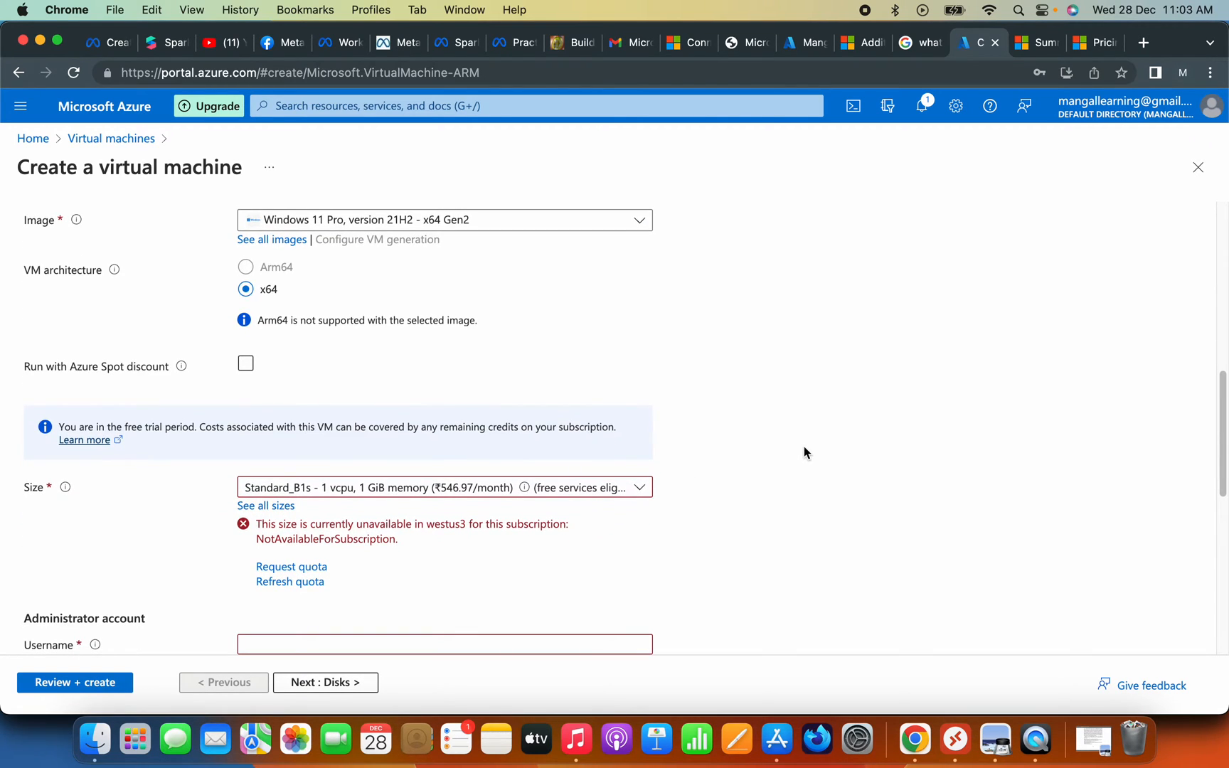
scroll(803, 450, down, 3)
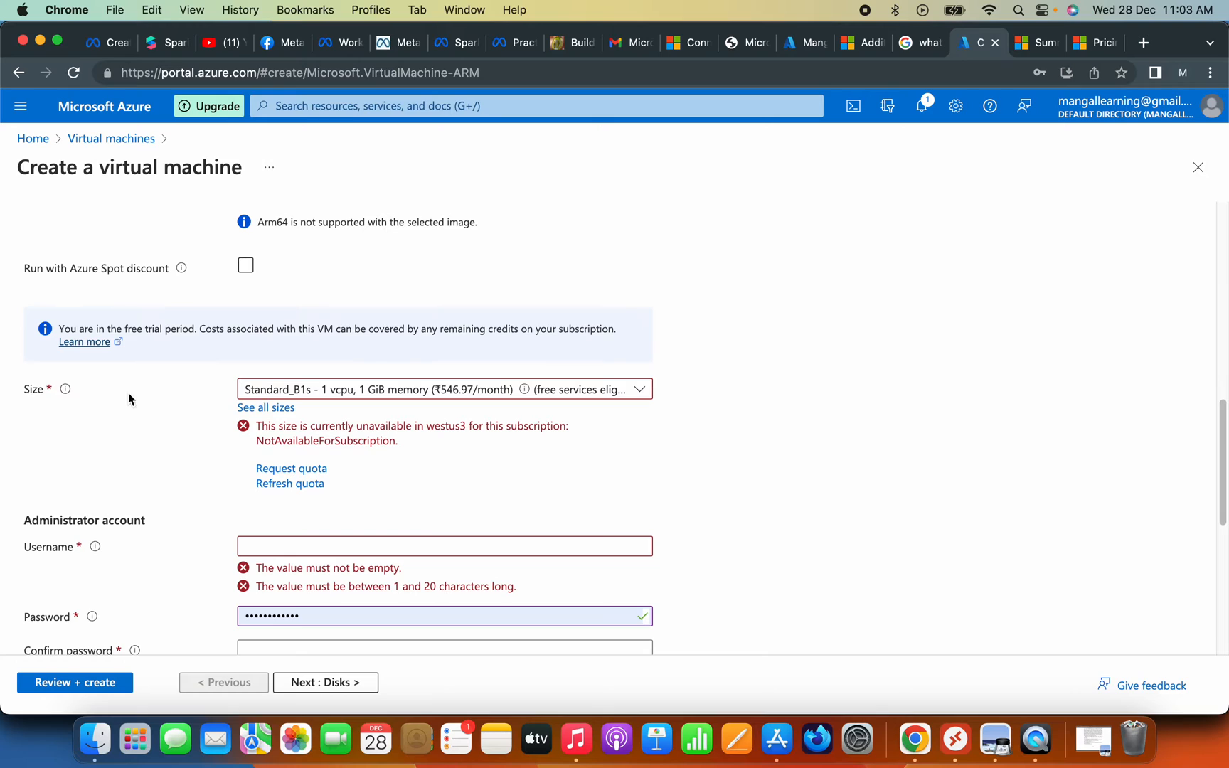
click(575, 395)
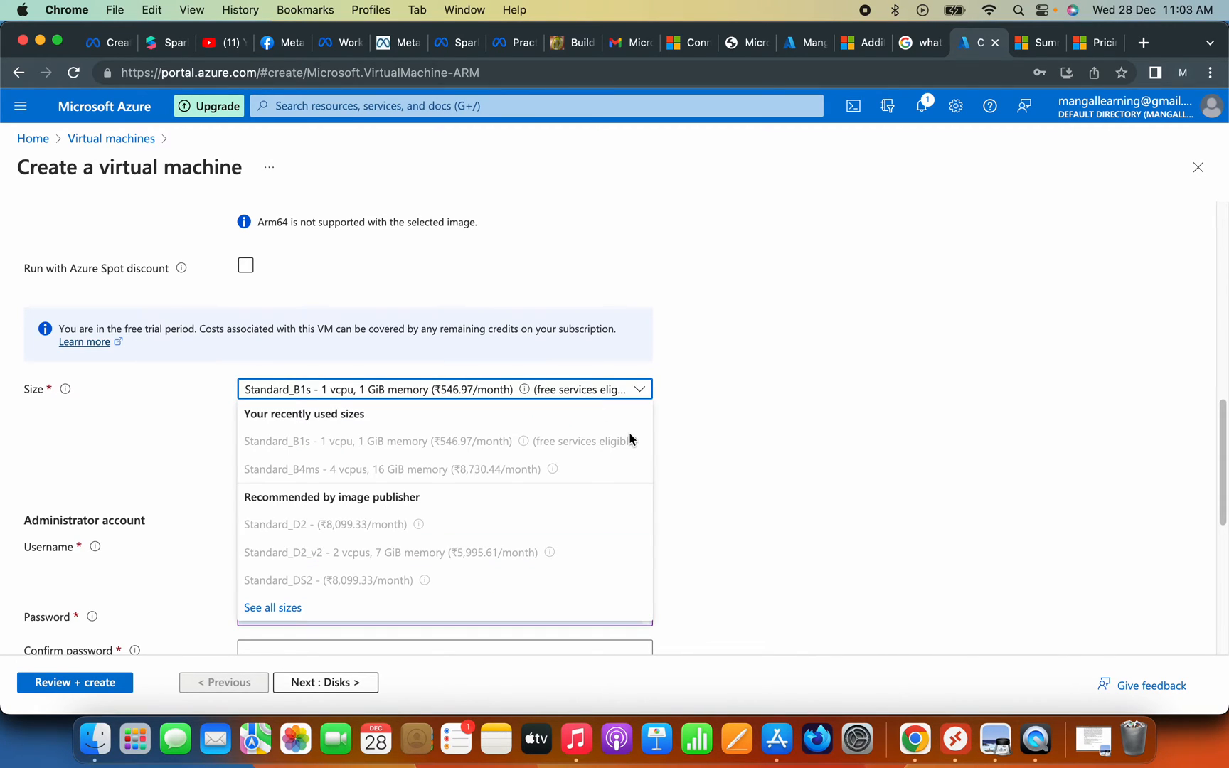
click(274, 608)
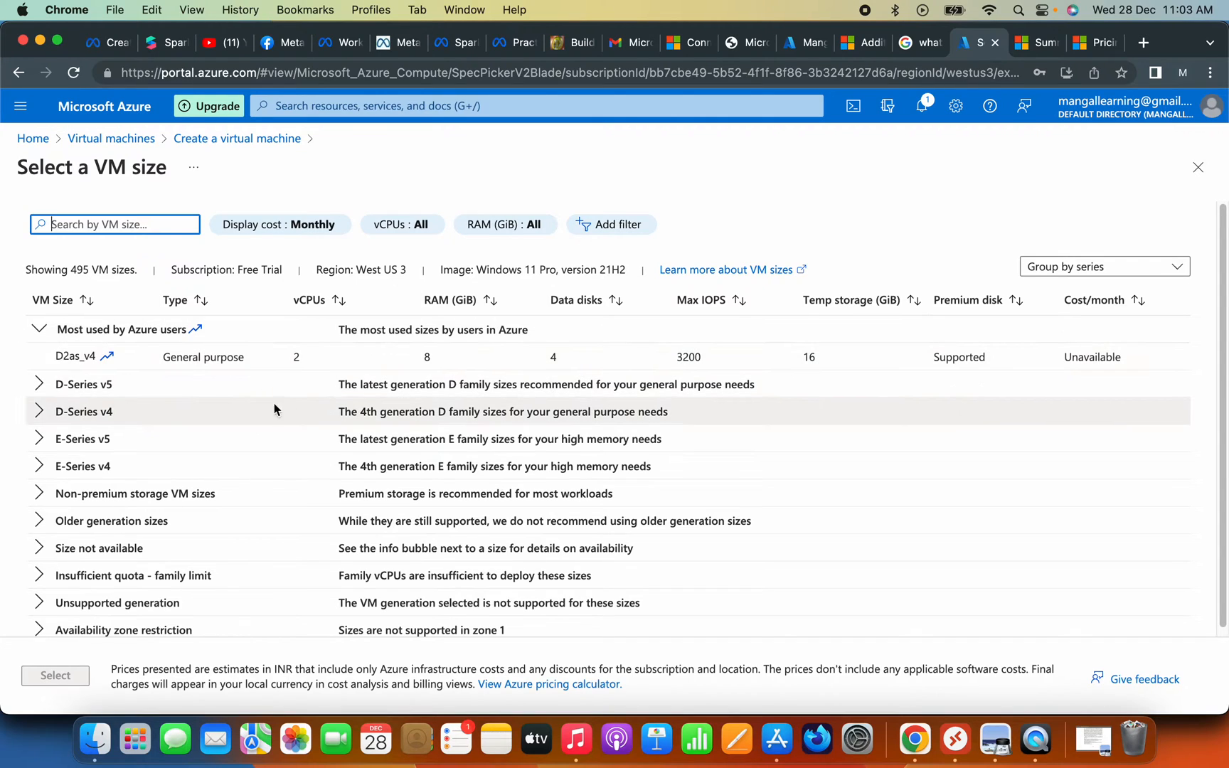
Step: Expand the E-Series v5, Non-premium storage, E-Series v4 and Older generation groups and compare their specifications and monthly costs
scroll(260, 510, down, 1)
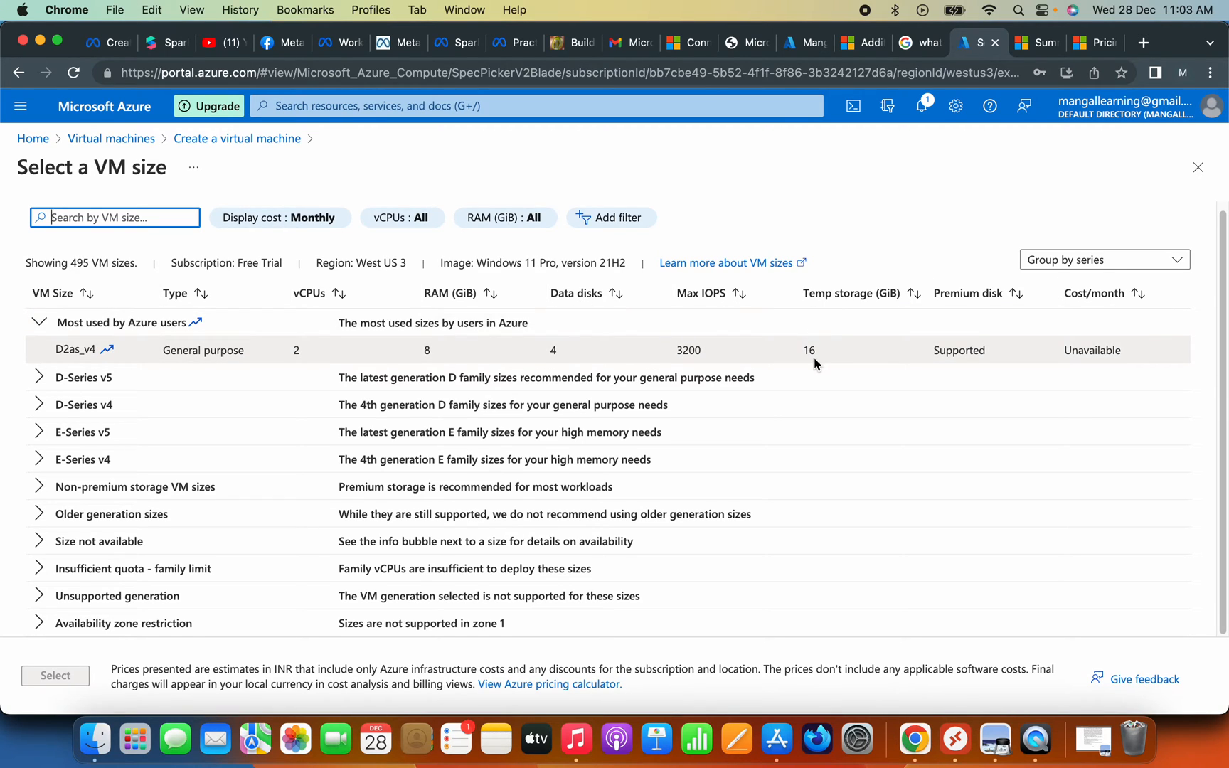
click(39, 433)
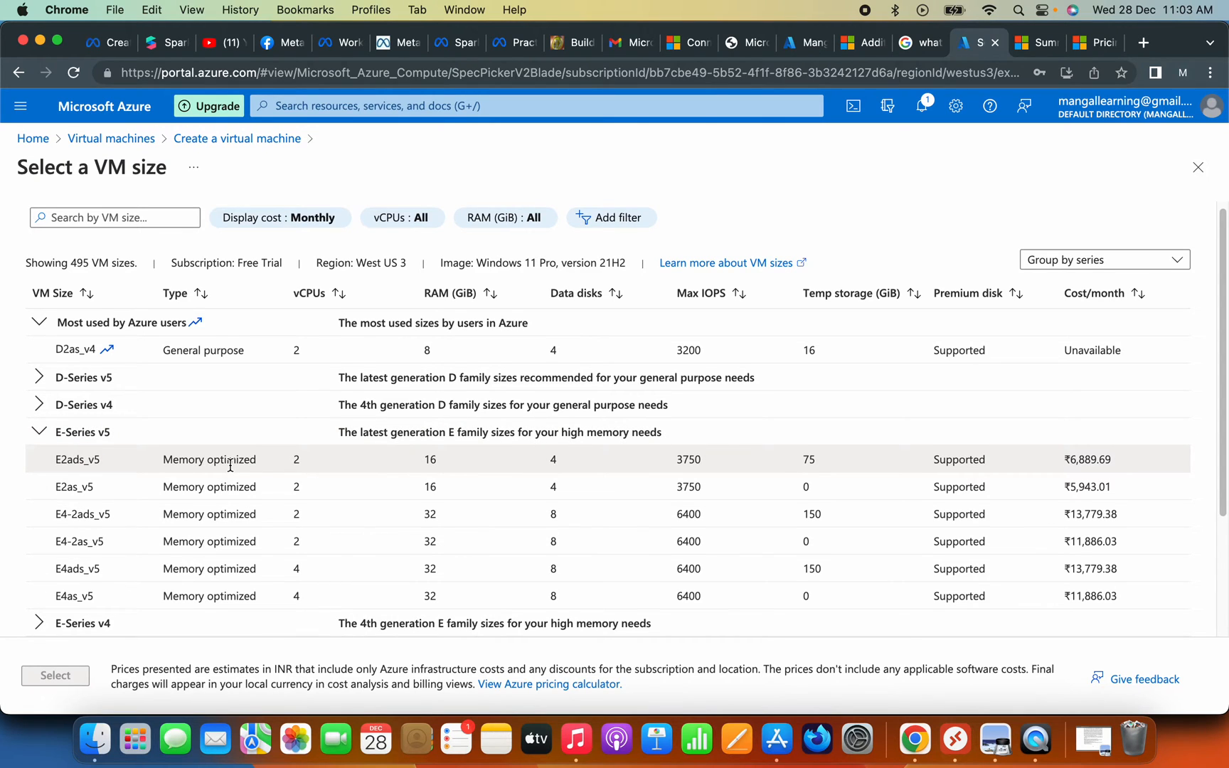
scroll(230, 466, down, 3)
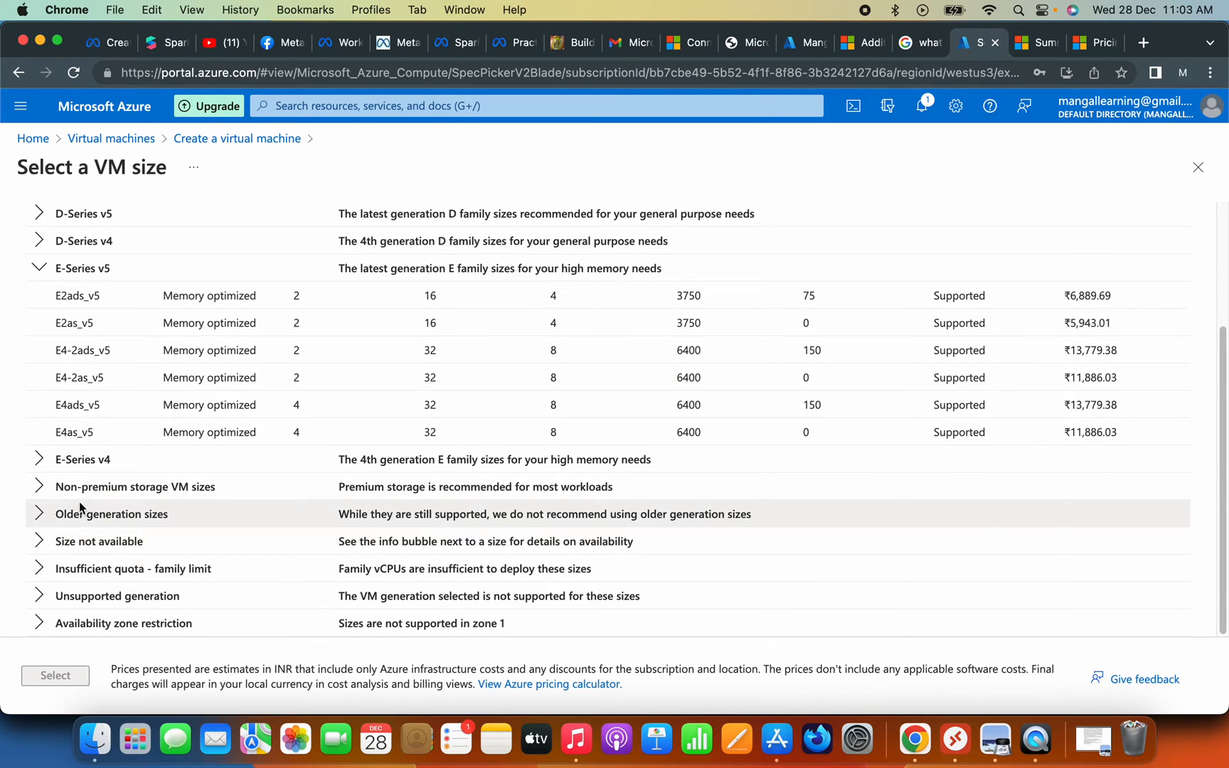
click(39, 486)
scroll(261, 528, down, 2)
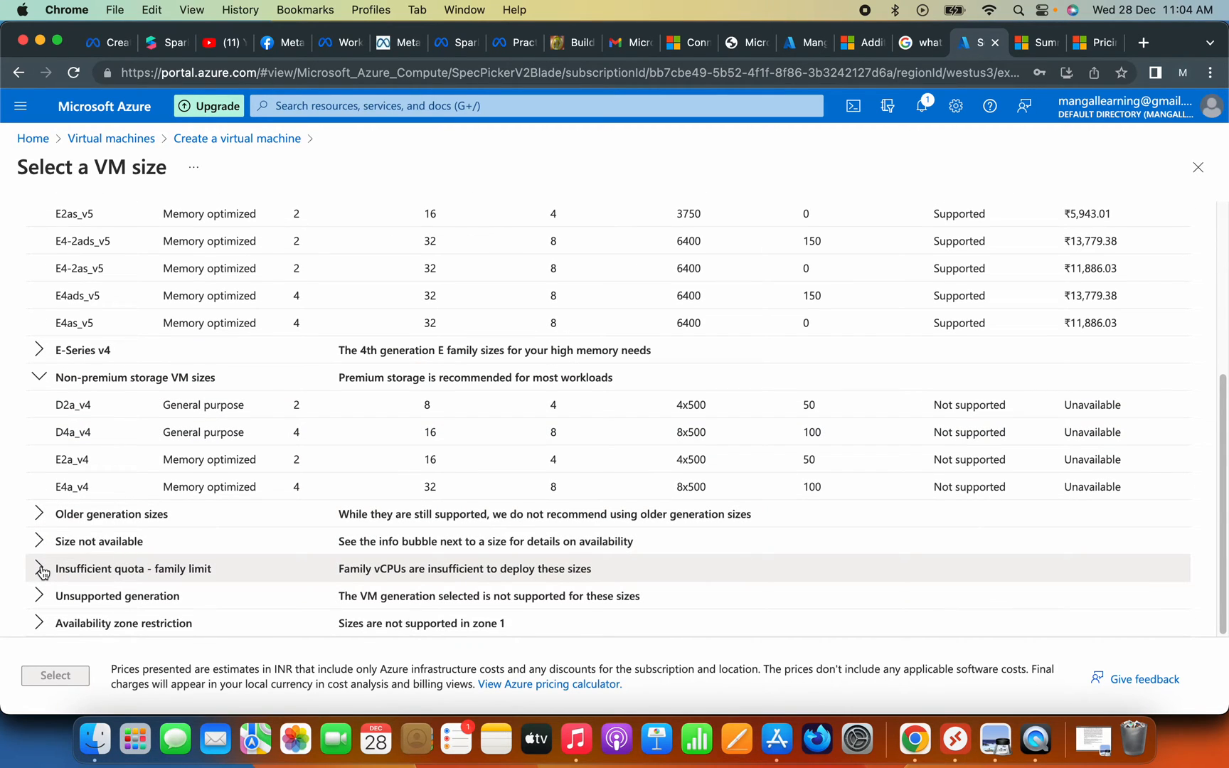
scroll(45, 526, up, 2)
click(40, 432)
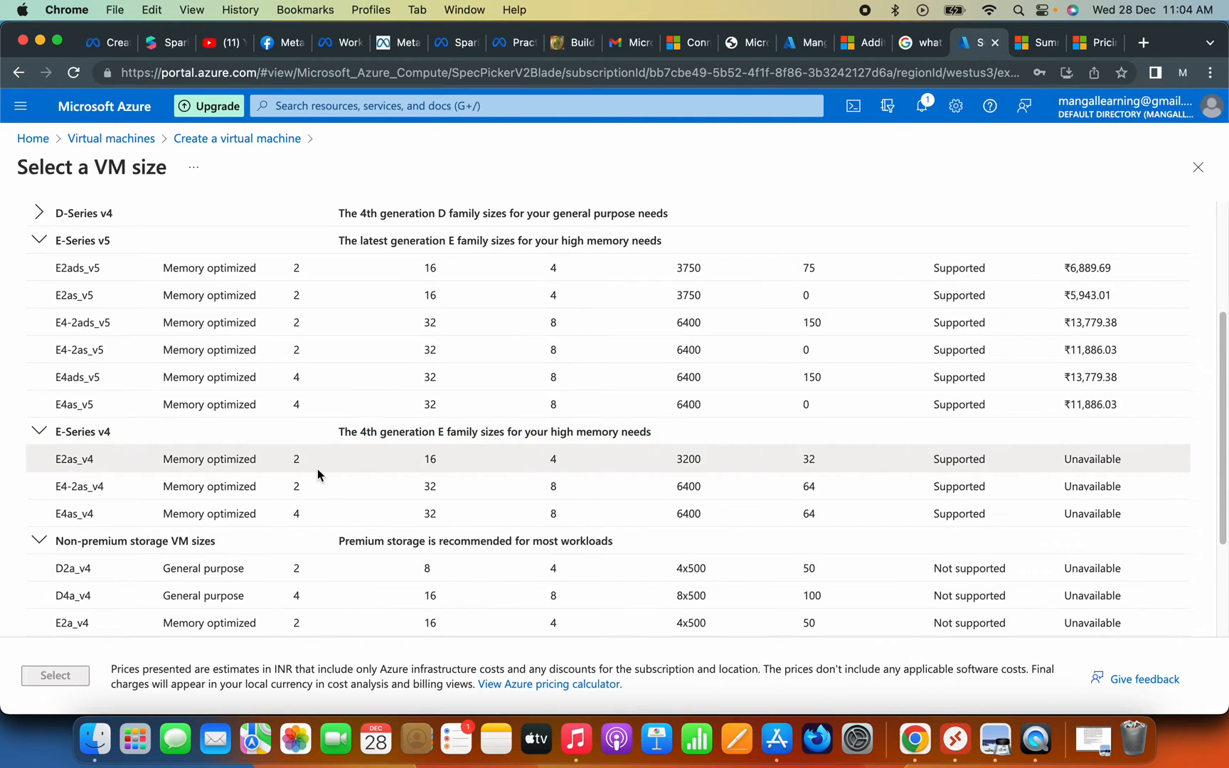
scroll(317, 469, down, 3)
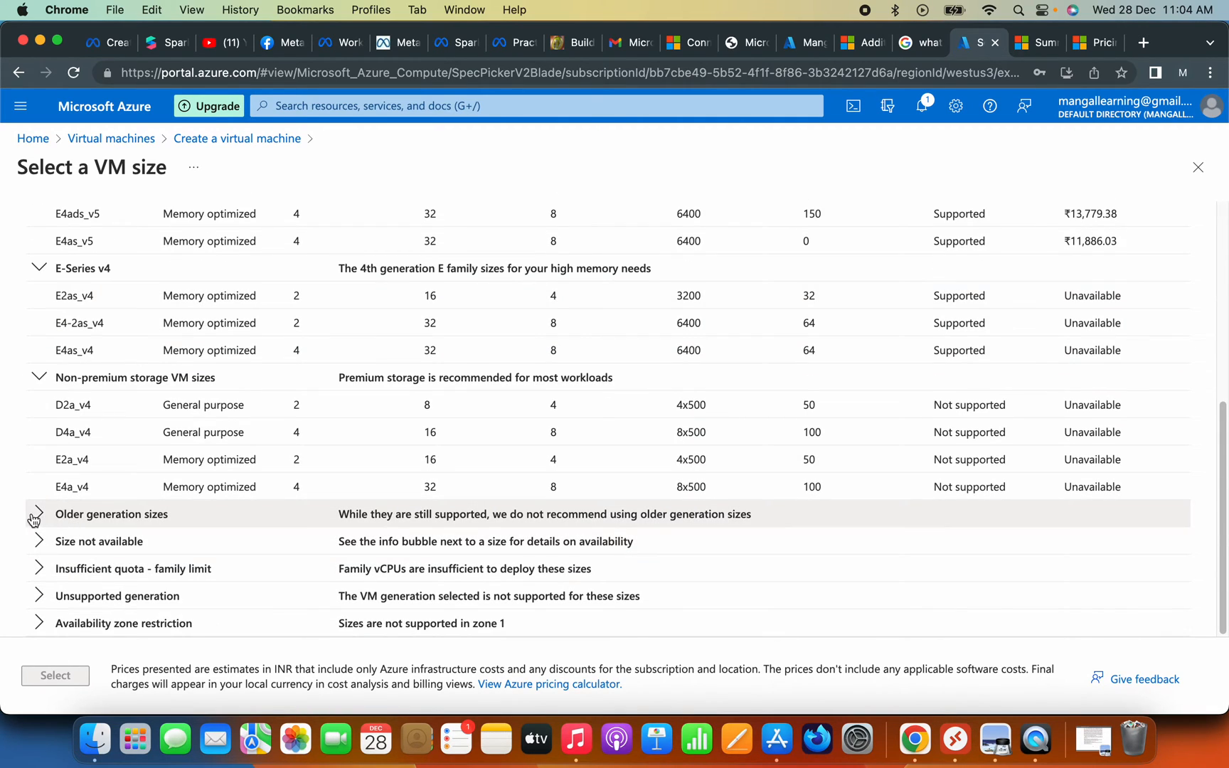
click(36, 515)
scroll(263, 537, down, 2)
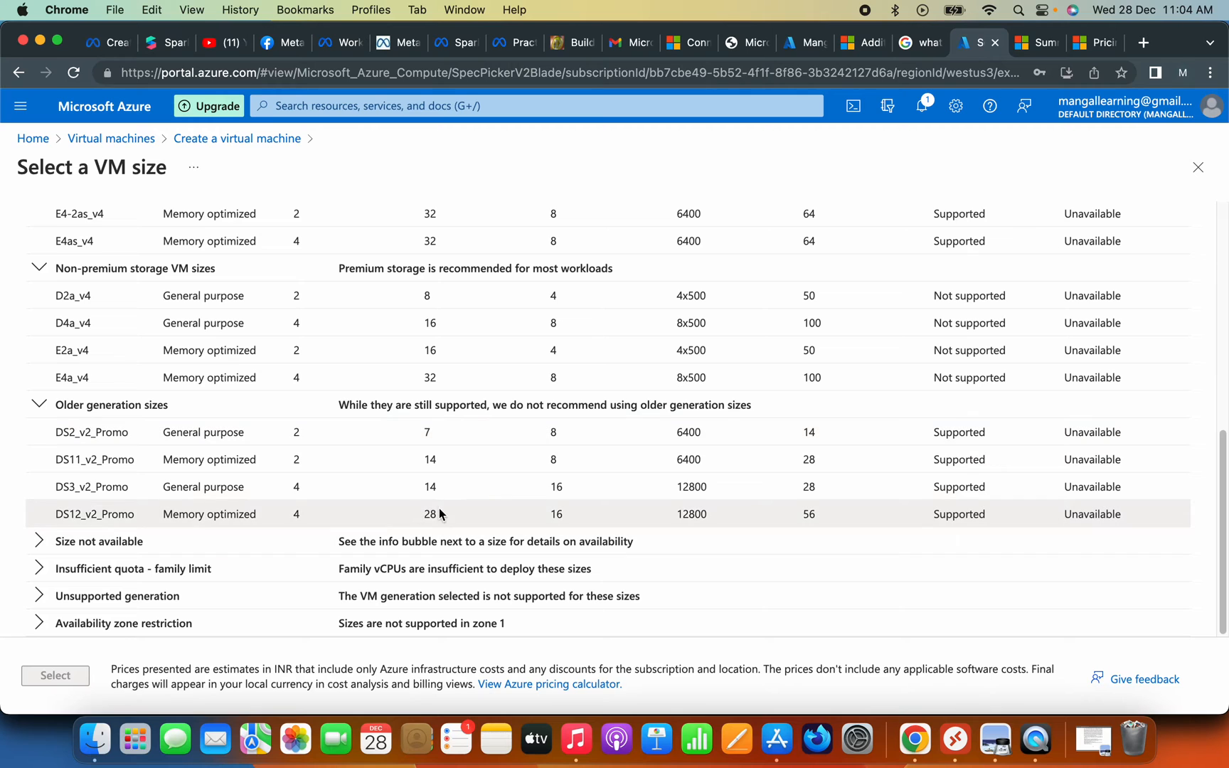
Step: Expand the sizes with insufficient family quota and examine their vCPUs, RAM, storage and monthly costs
click(189, 567)
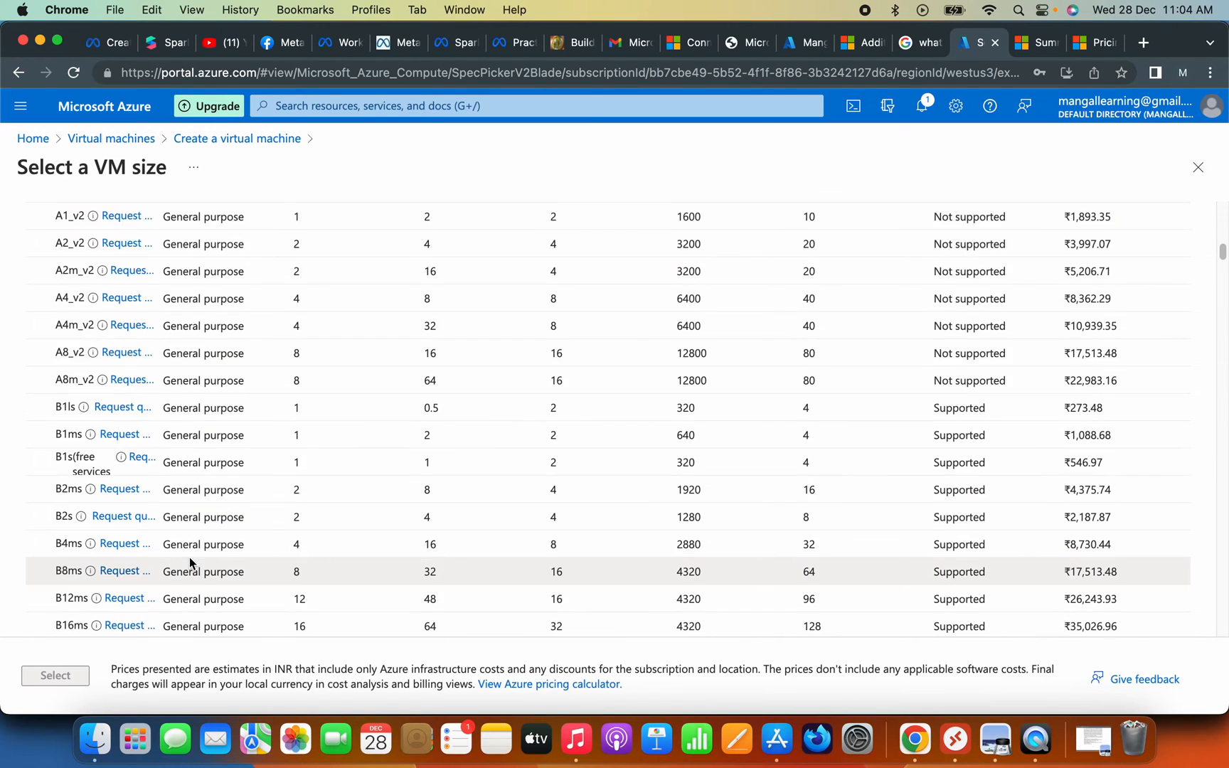
scroll(192, 557, down, 20)
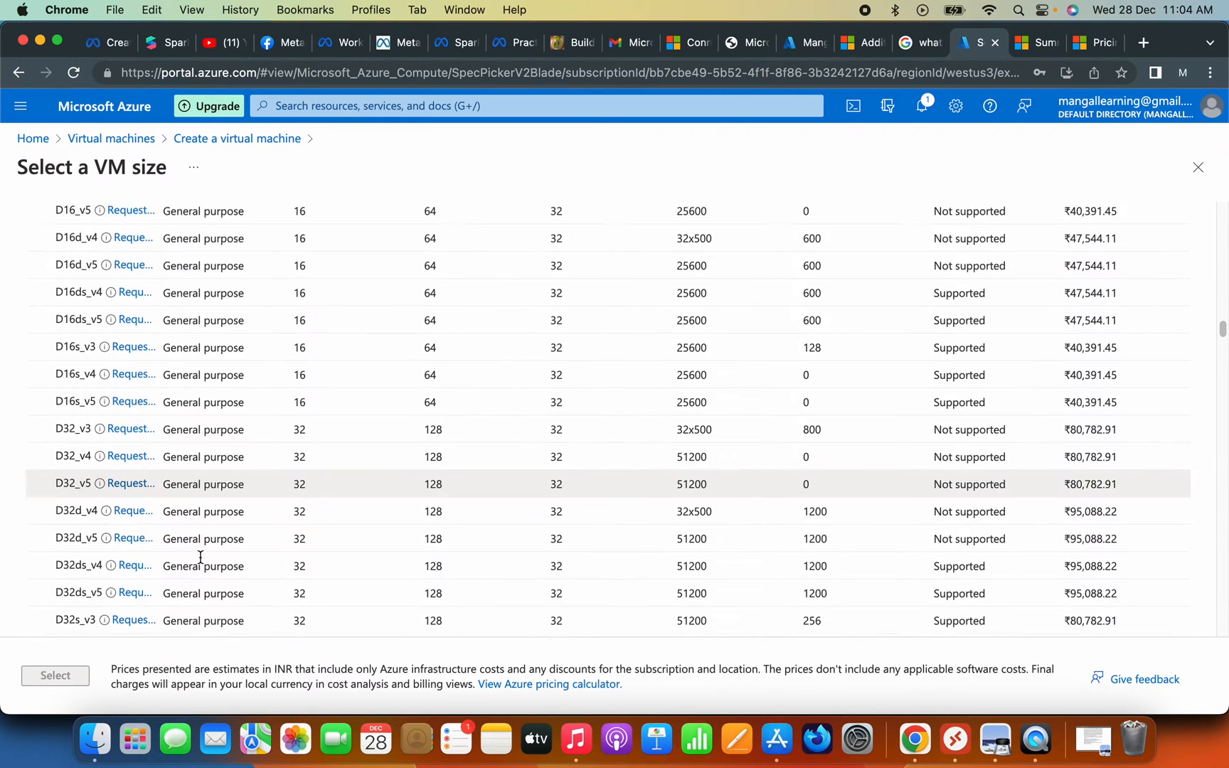
scroll(201, 557, down, 2)
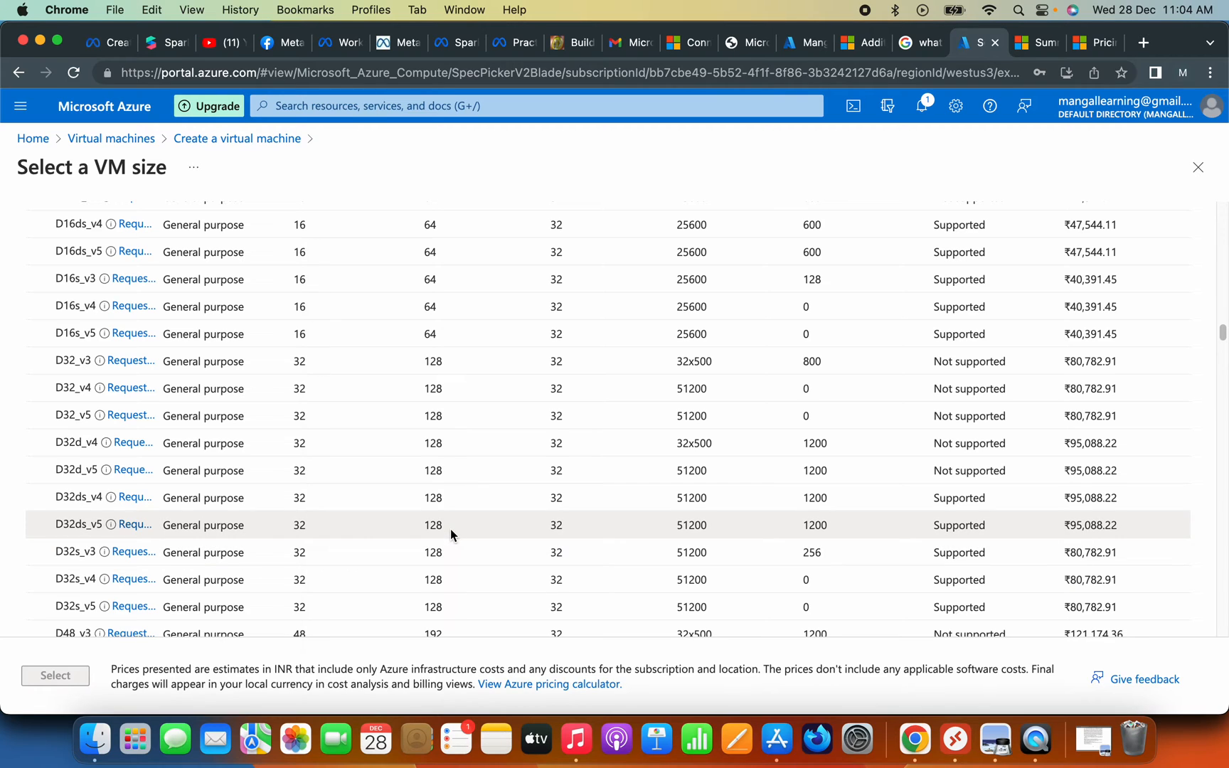
scroll(450, 528, down, 8)
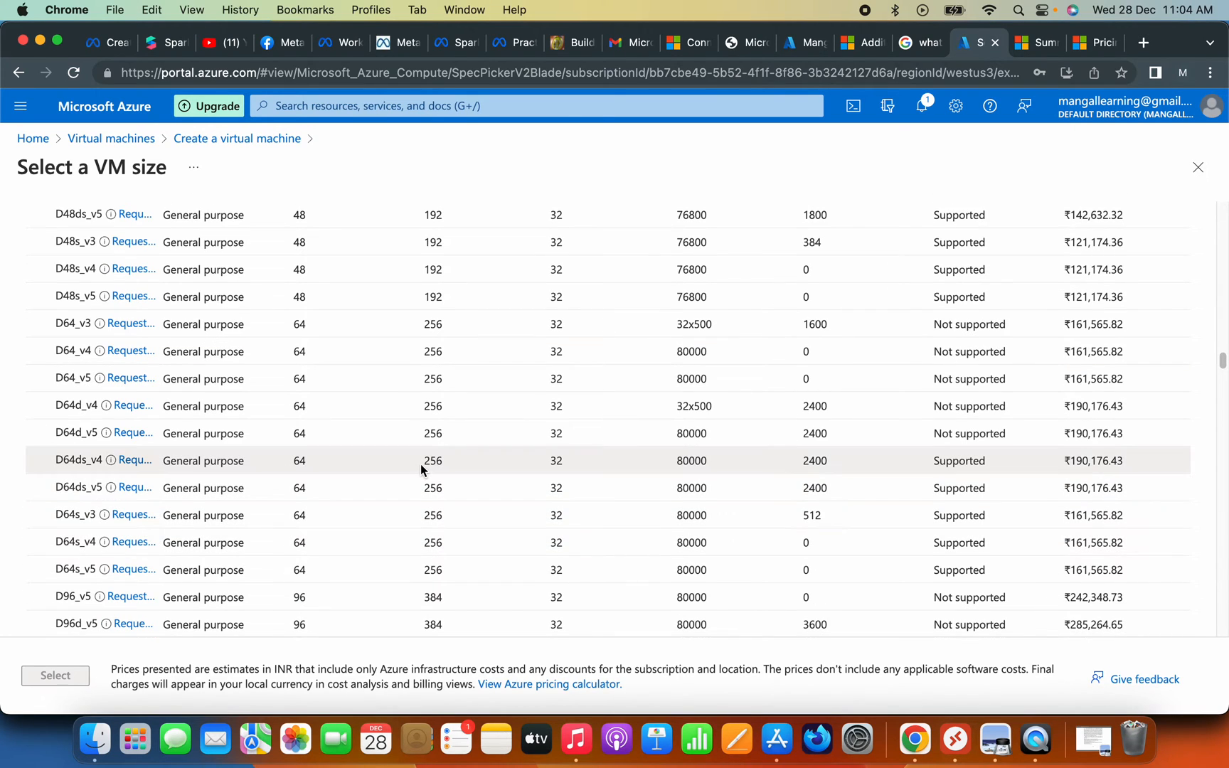
scroll(420, 466, down, 1)
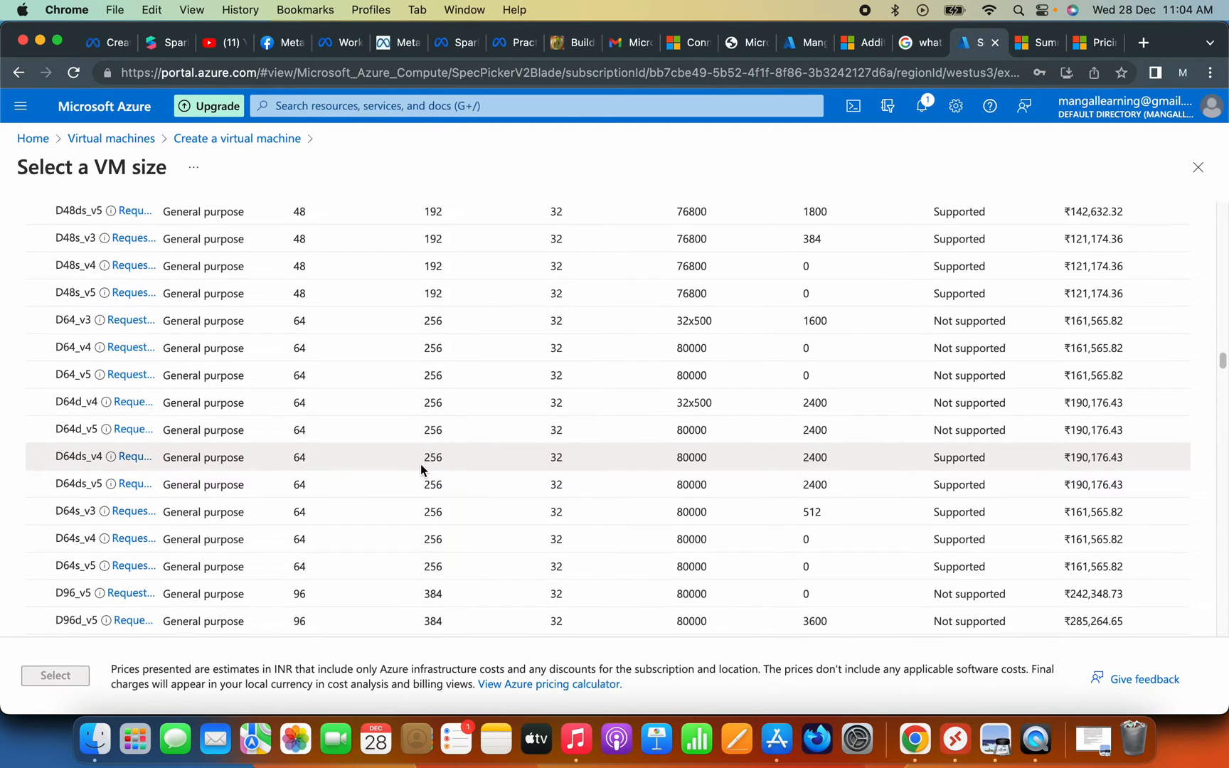
scroll(421, 464, down, 10)
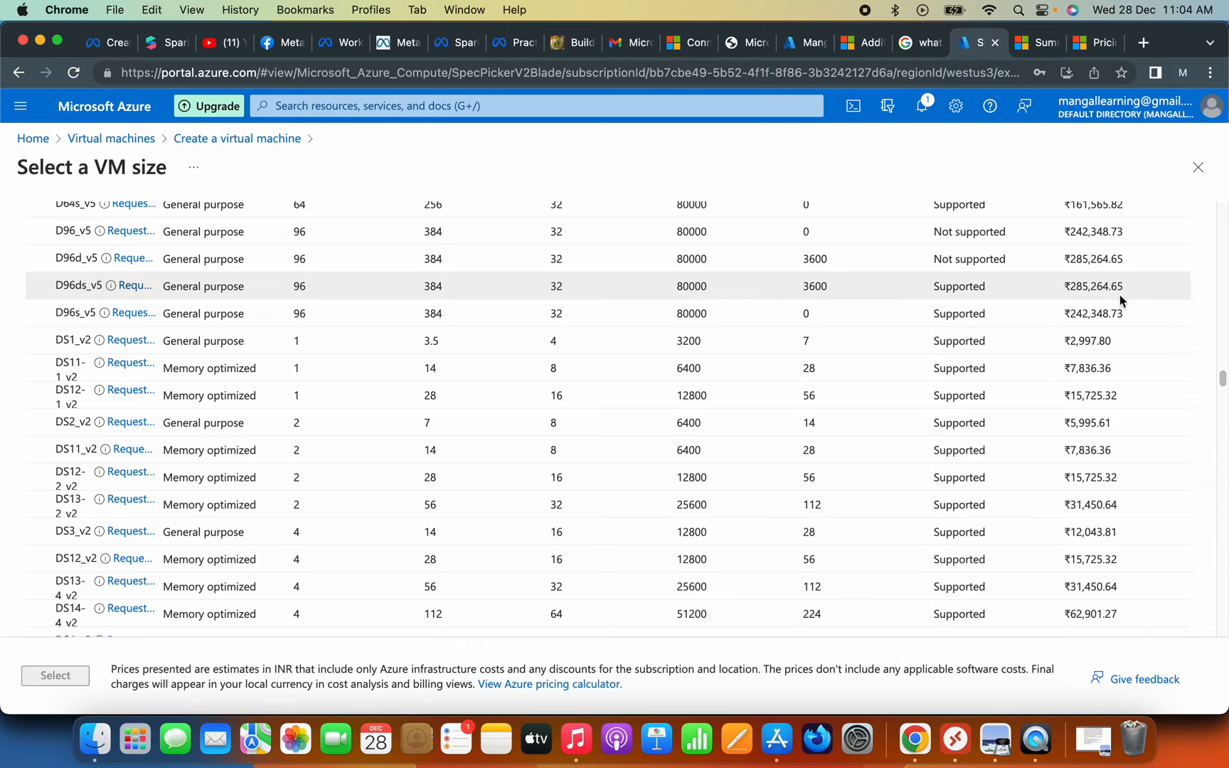
scroll(665, 457, down, 15)
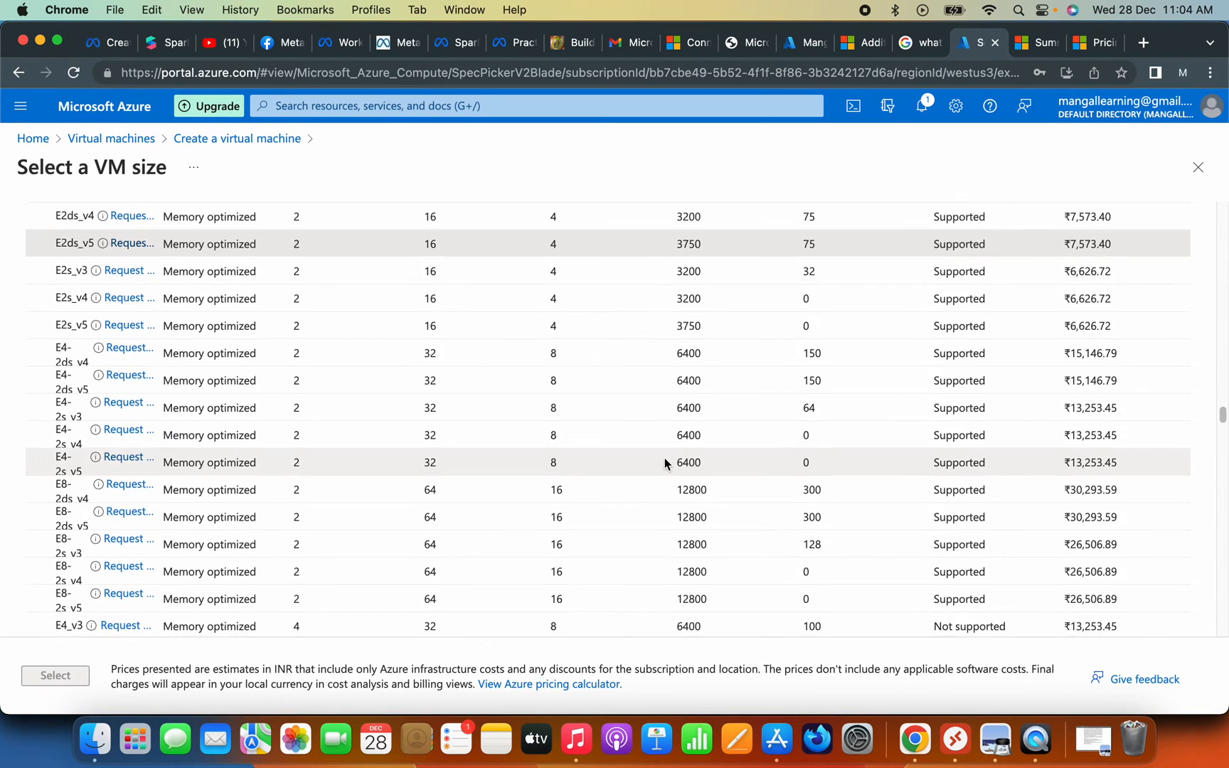
scroll(664, 458, down, 10)
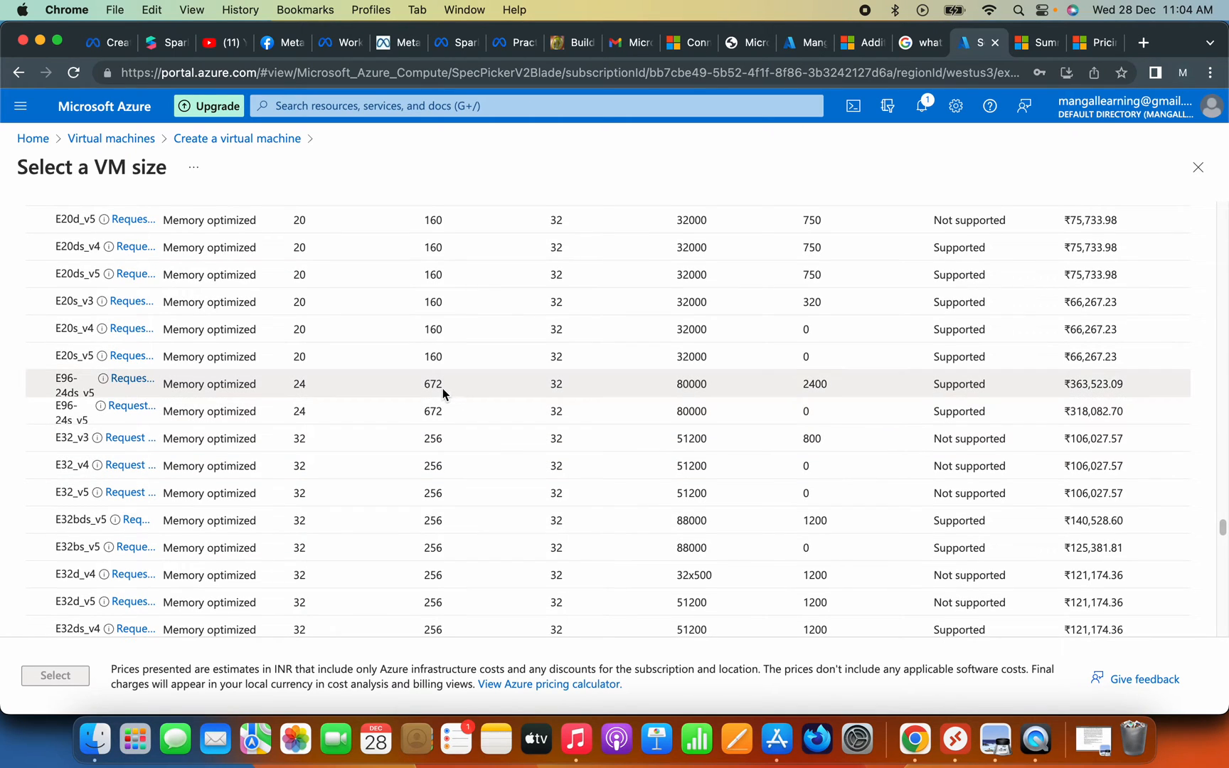
scroll(443, 390, down, 15)
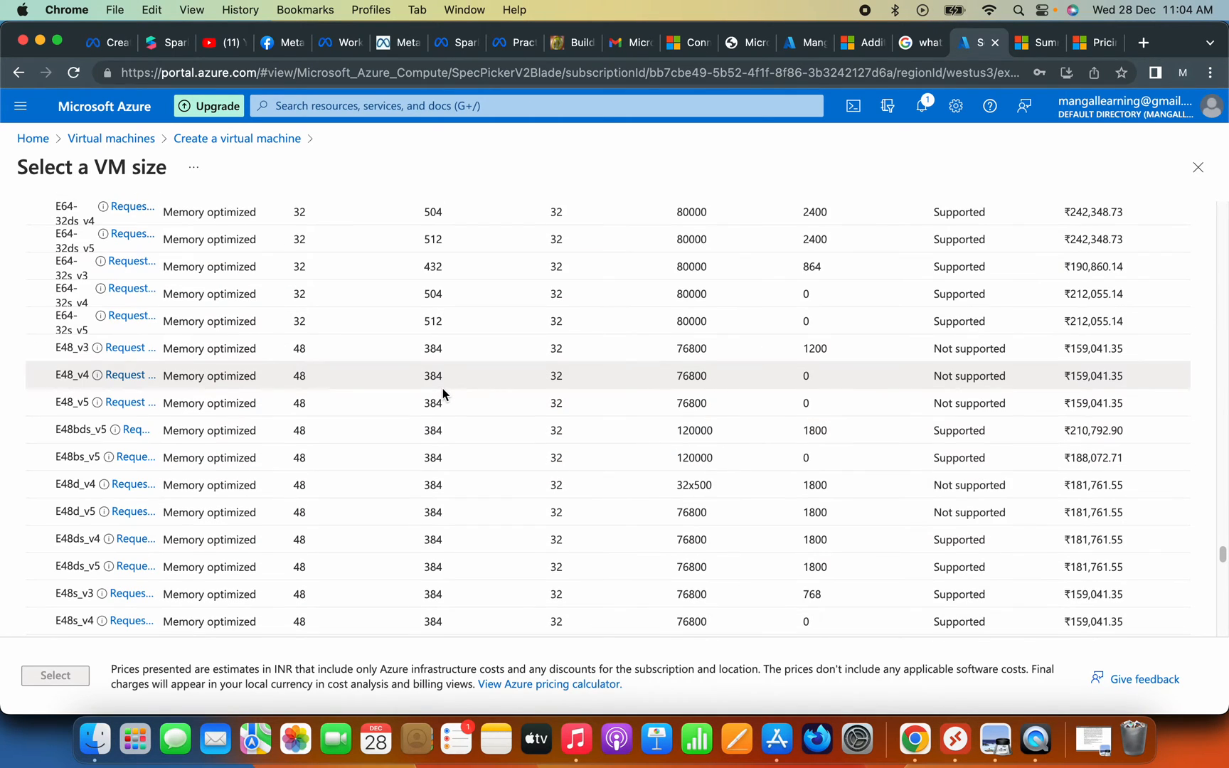
Step: Expand the Insufficient quota - family limit group and examine its compute, storage, memory optimized and GPU sizes with their monthly costs
scroll(442, 393, down, 10)
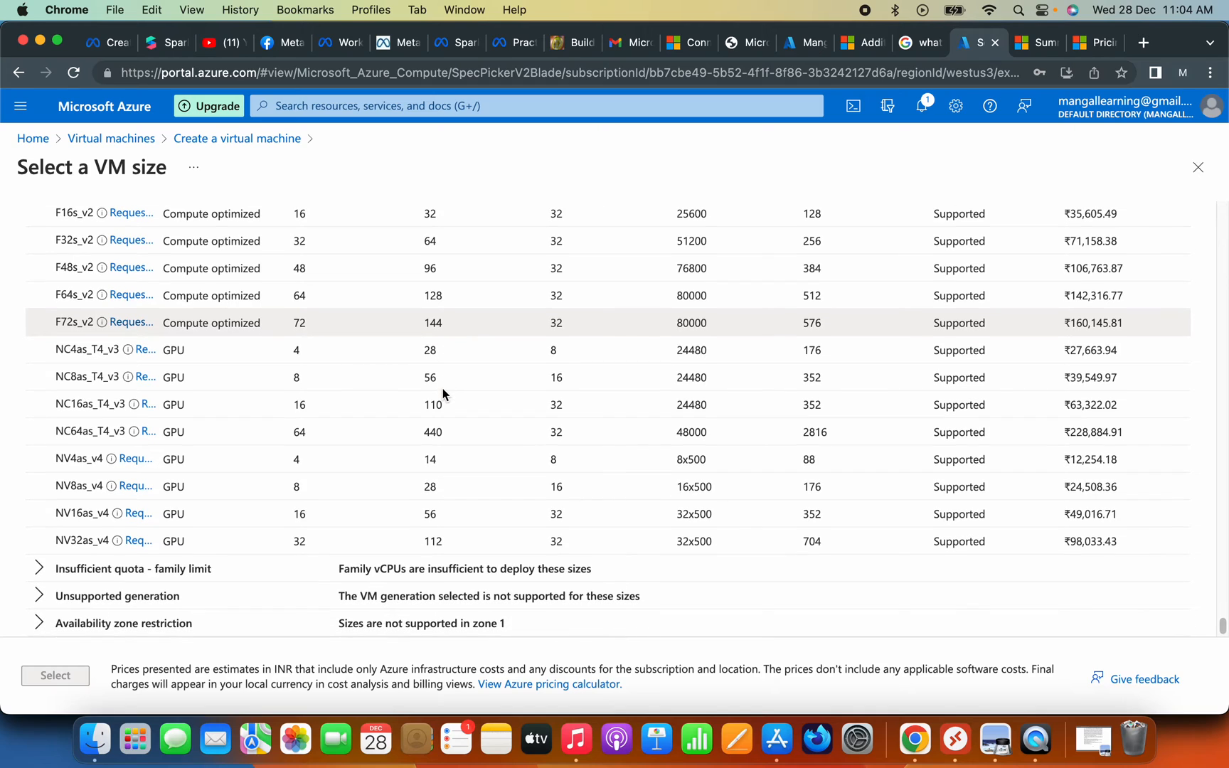
click(35, 572)
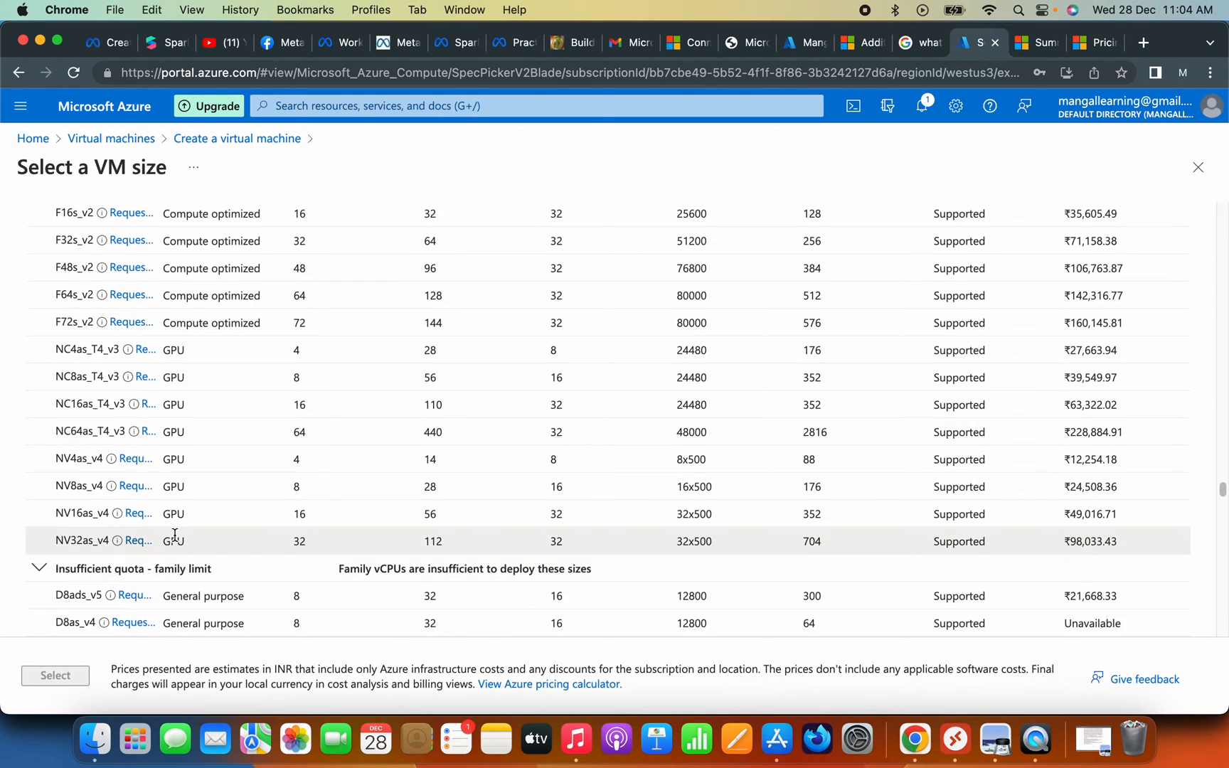
scroll(173, 534, down, 10)
scroll(175, 537, down, 15)
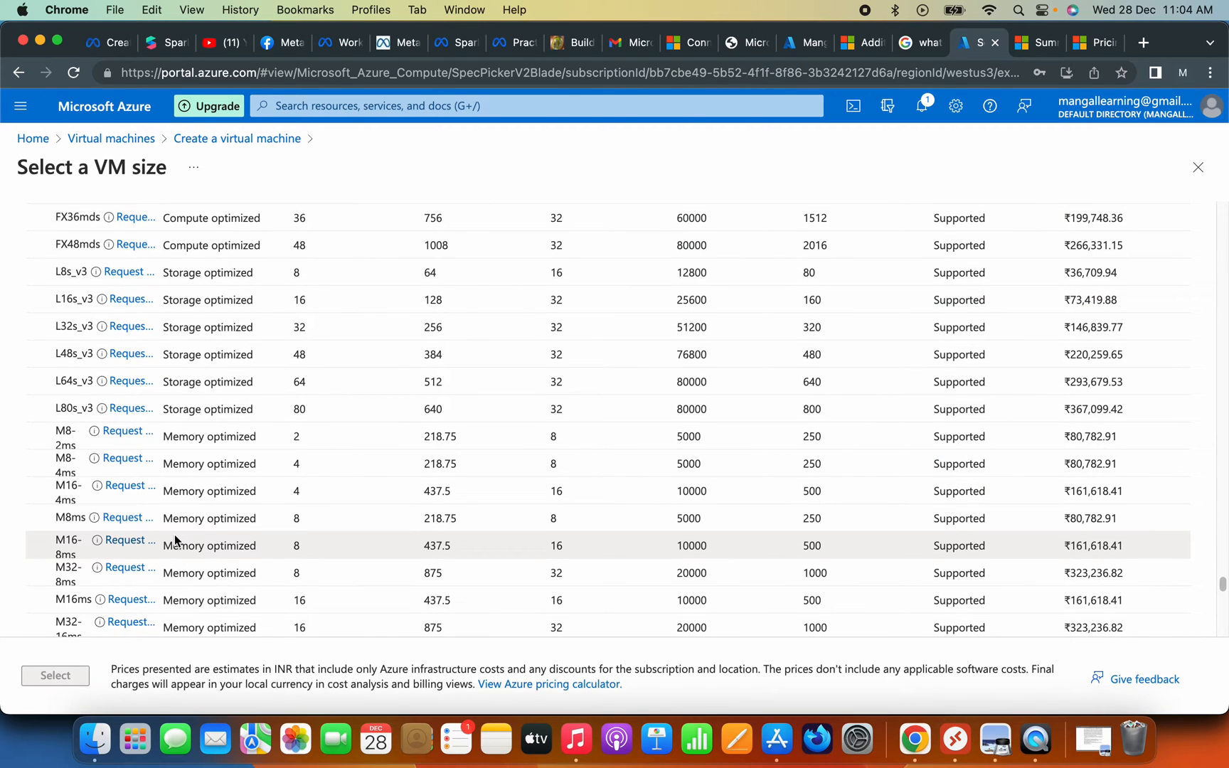
scroll(412, 520, down, 15)
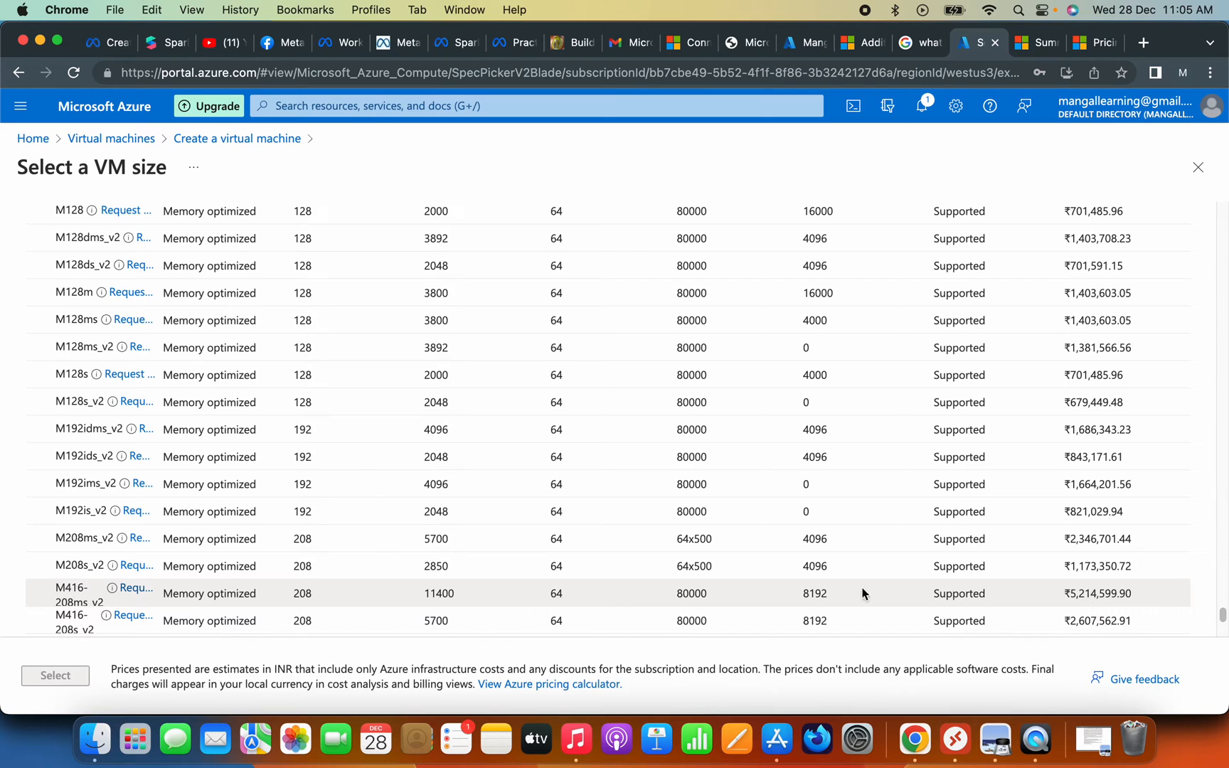
scroll(314, 600, down, 3)
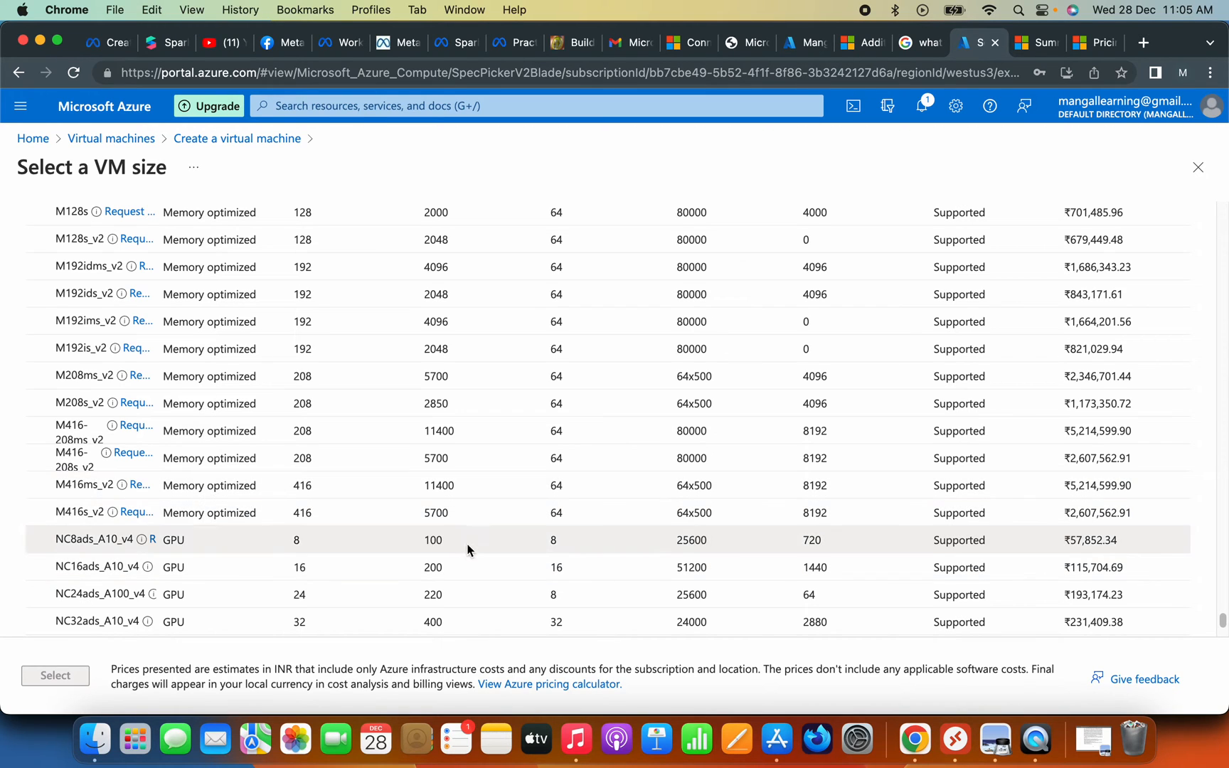
scroll(450, 488, down, 8)
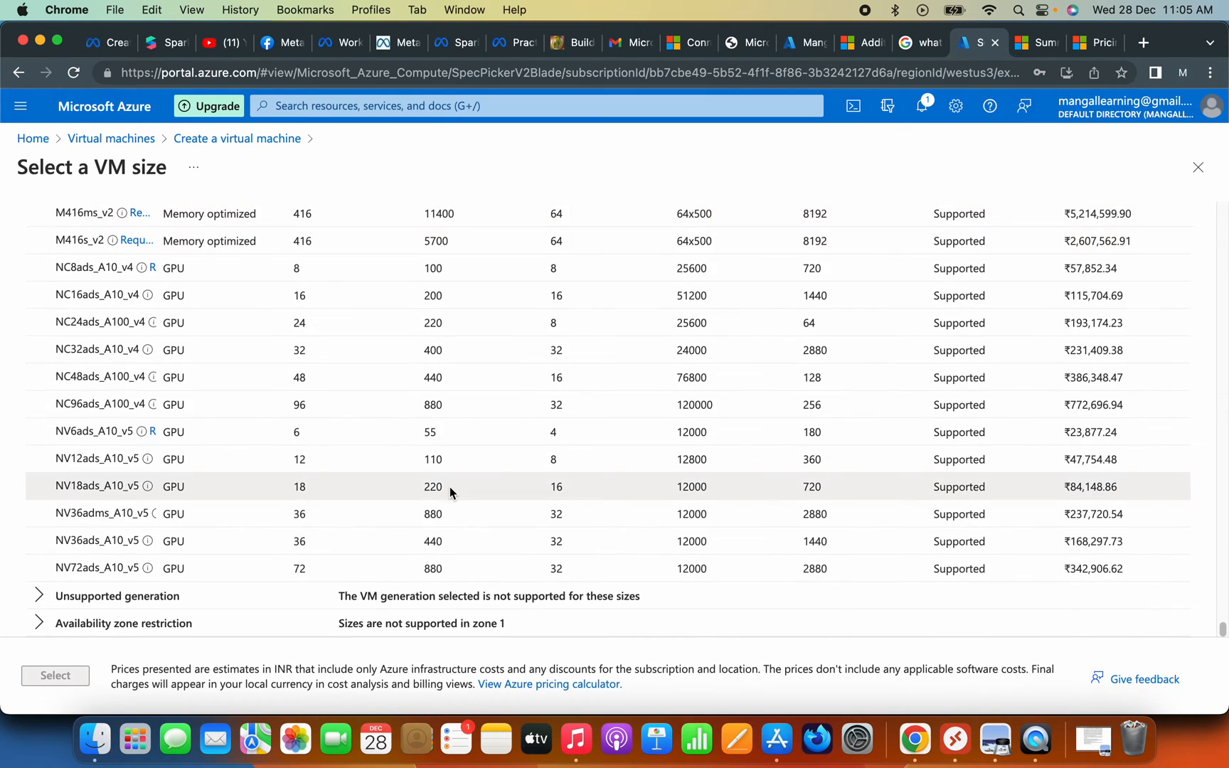
scroll(450, 490, up, 1)
scroll(449, 487, up, 6)
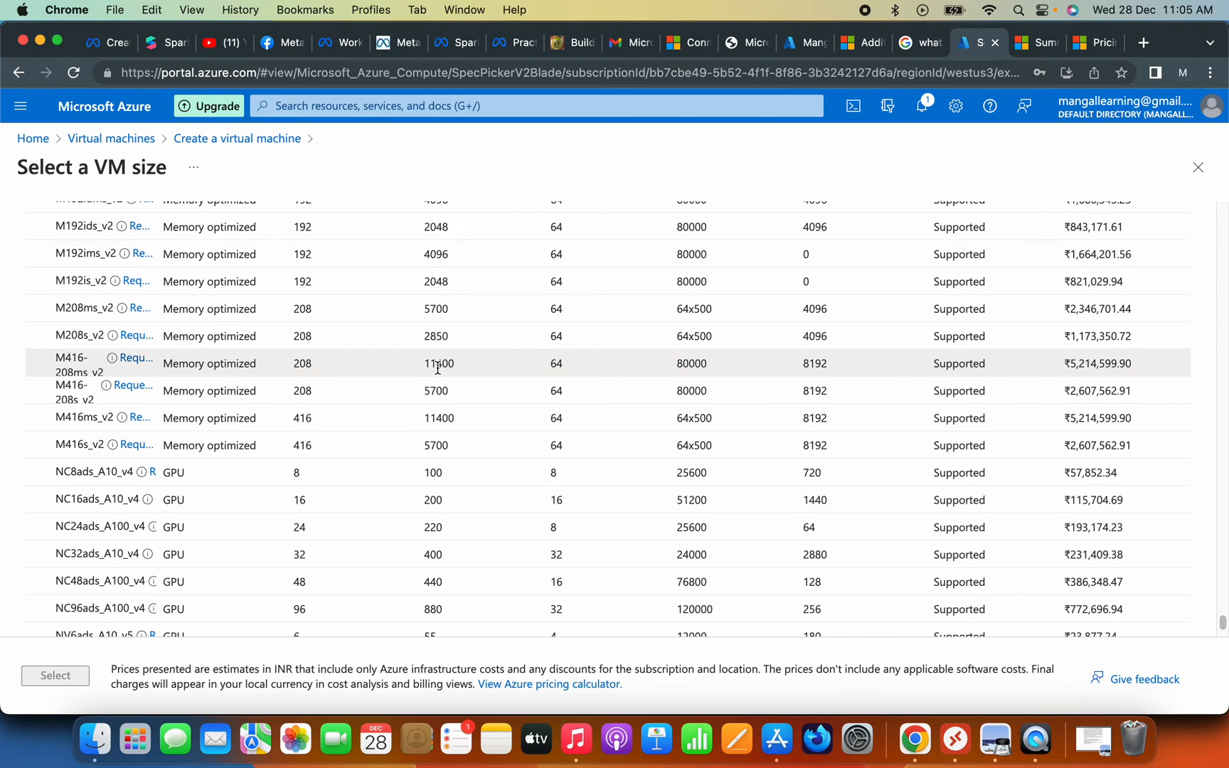
Step: Select E2ads_v5 from the E-Series v5 group as the virtual machine's size and check it in the size options
scroll(437, 368, up, 20)
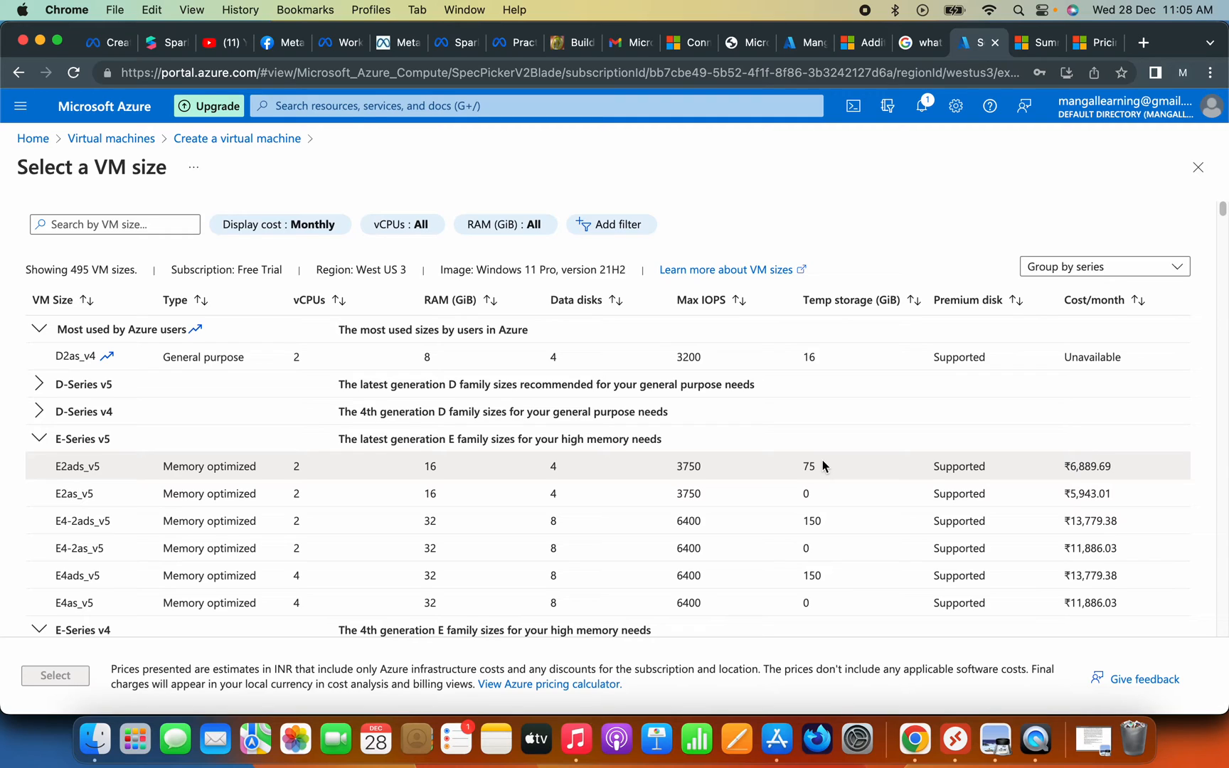
click(226, 469)
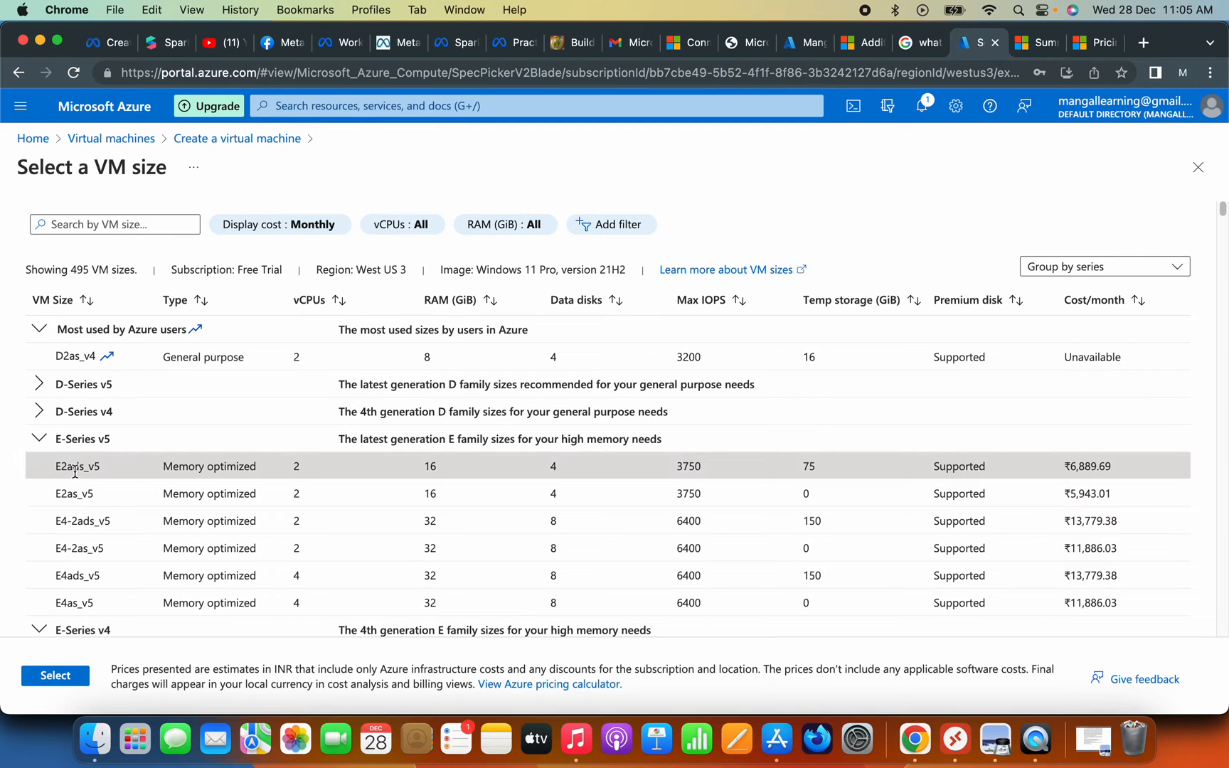
click(56, 675)
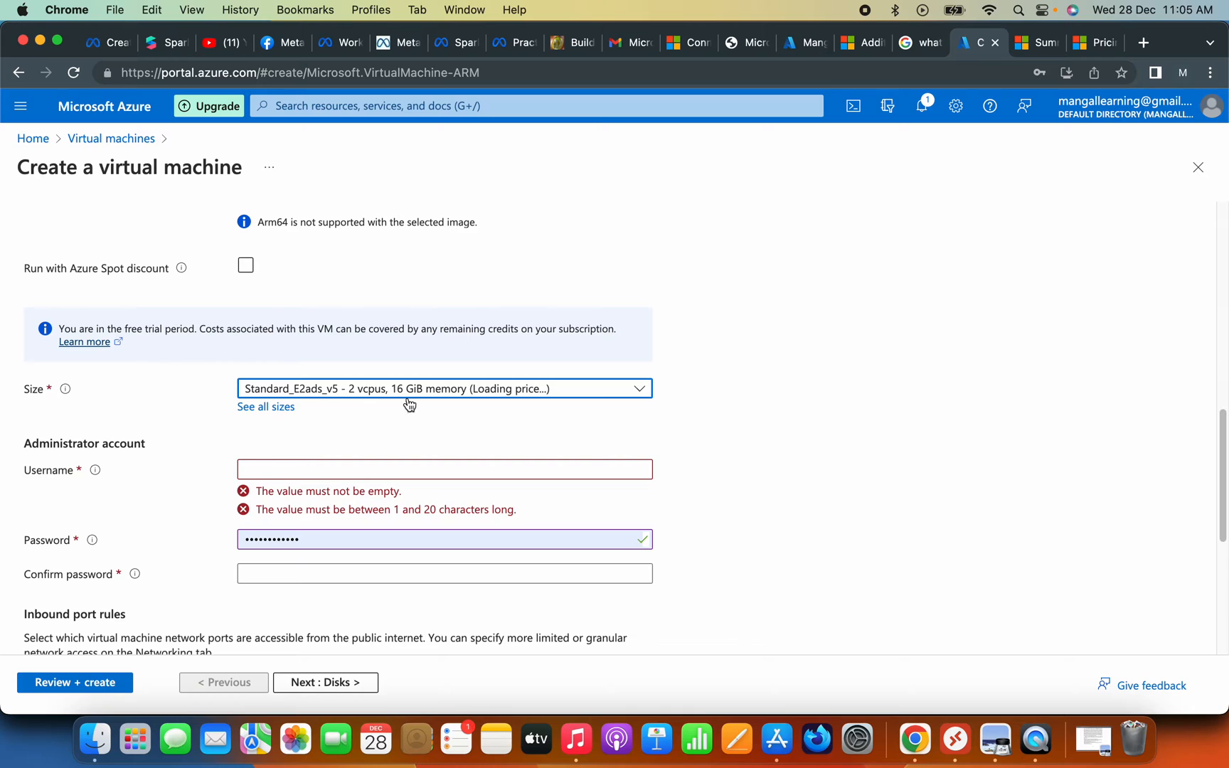
click(496, 397)
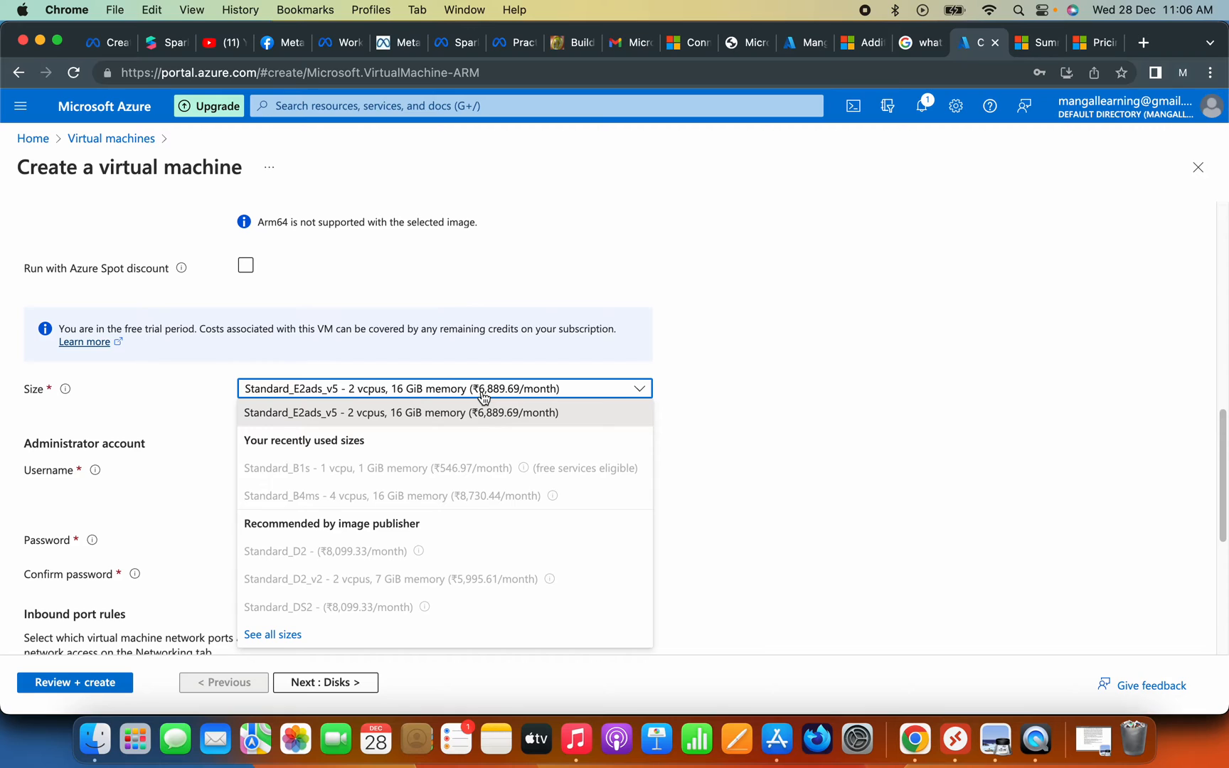
click(796, 472)
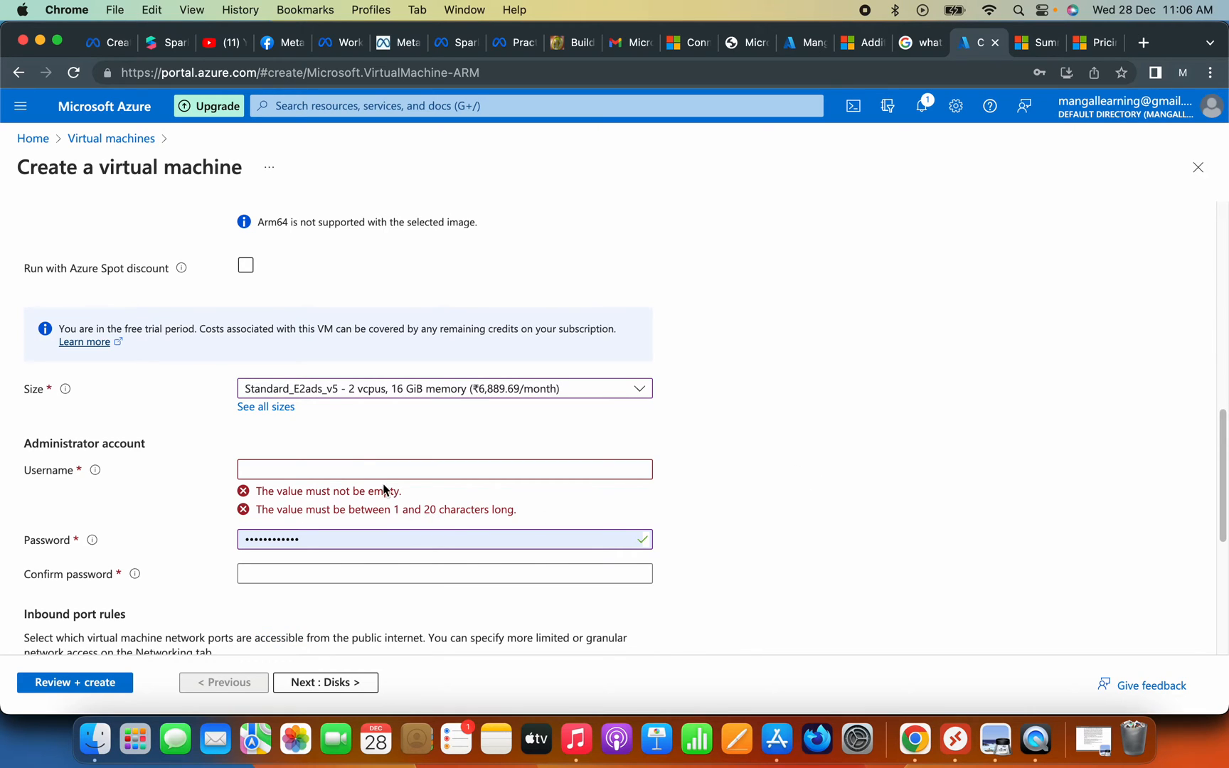
Step: Set the administrator account's username to youtube, then replace the account password and confirm it
click(352, 468)
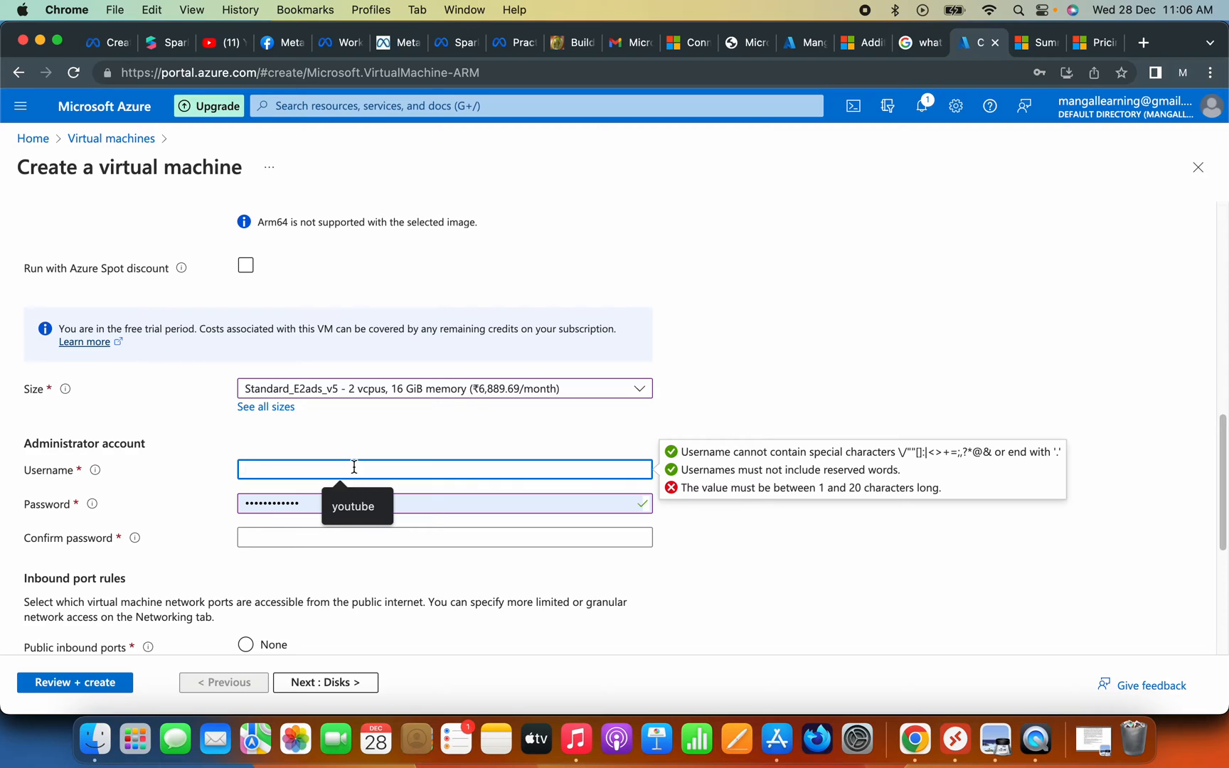
text(youtube)
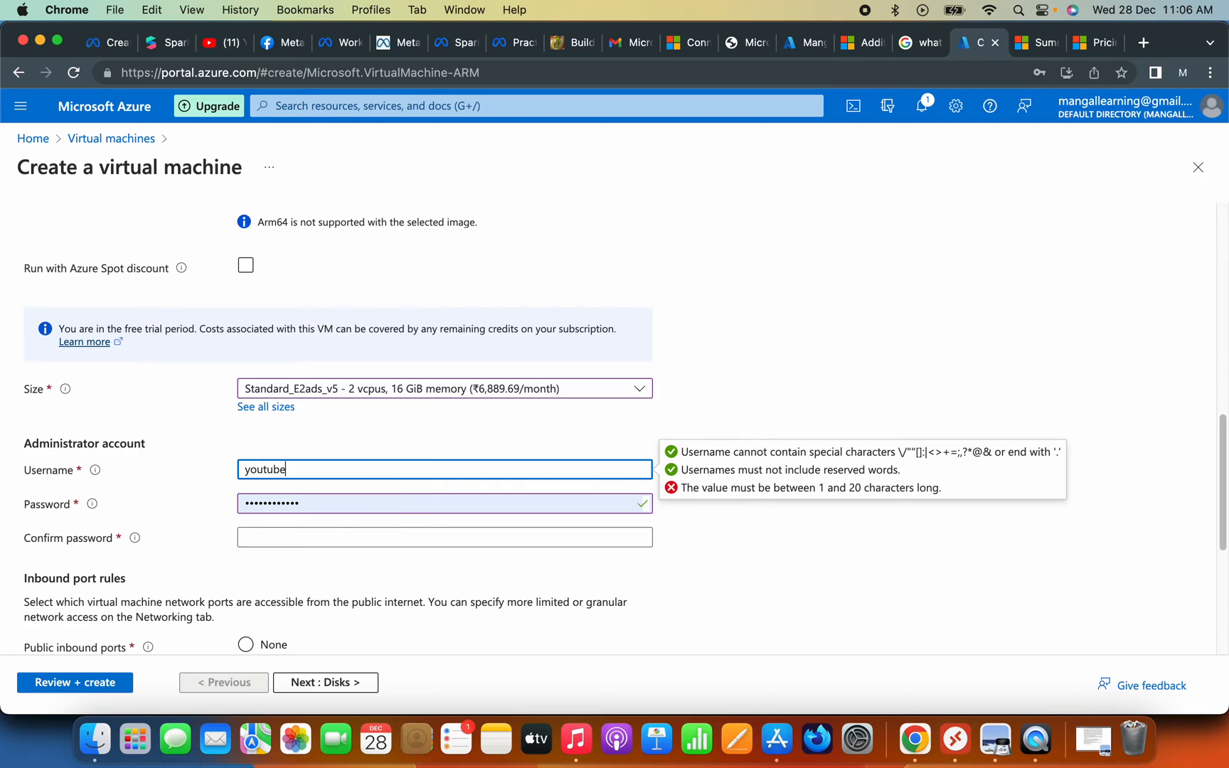
click(330, 502)
double_click(329, 502)
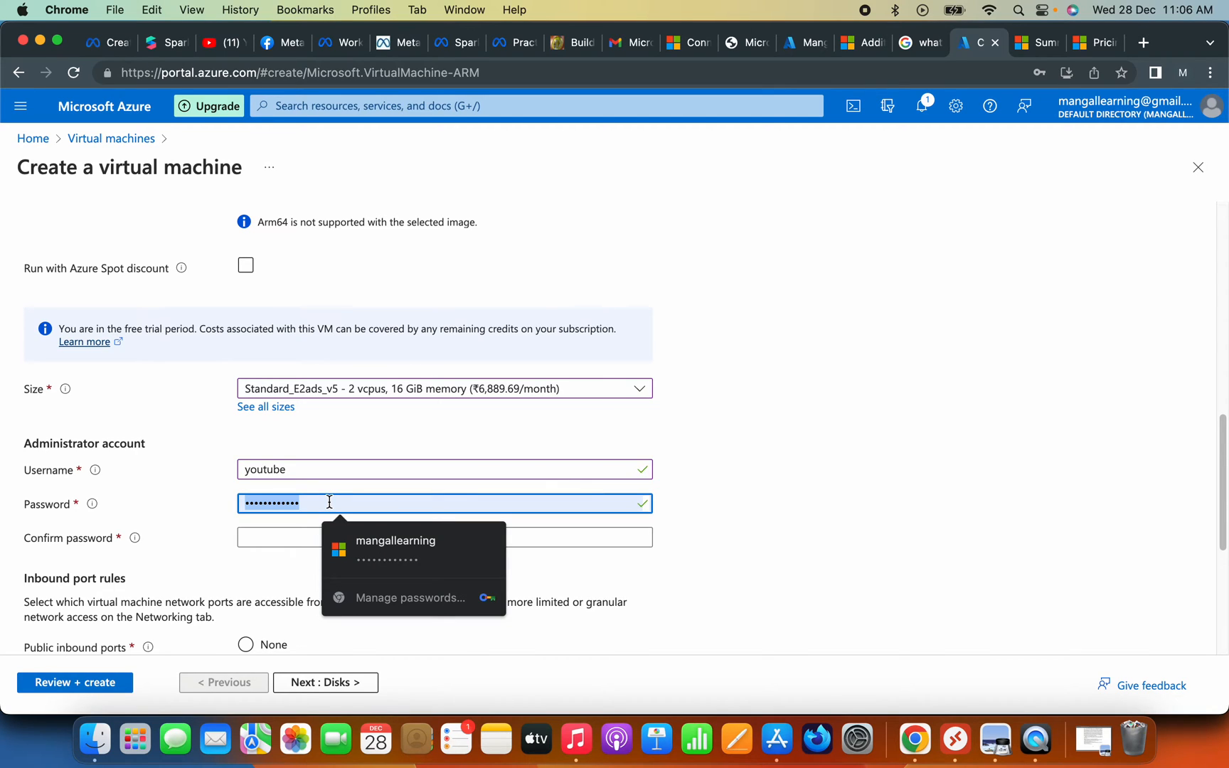
key(BackSpace)
text(••••••••••)
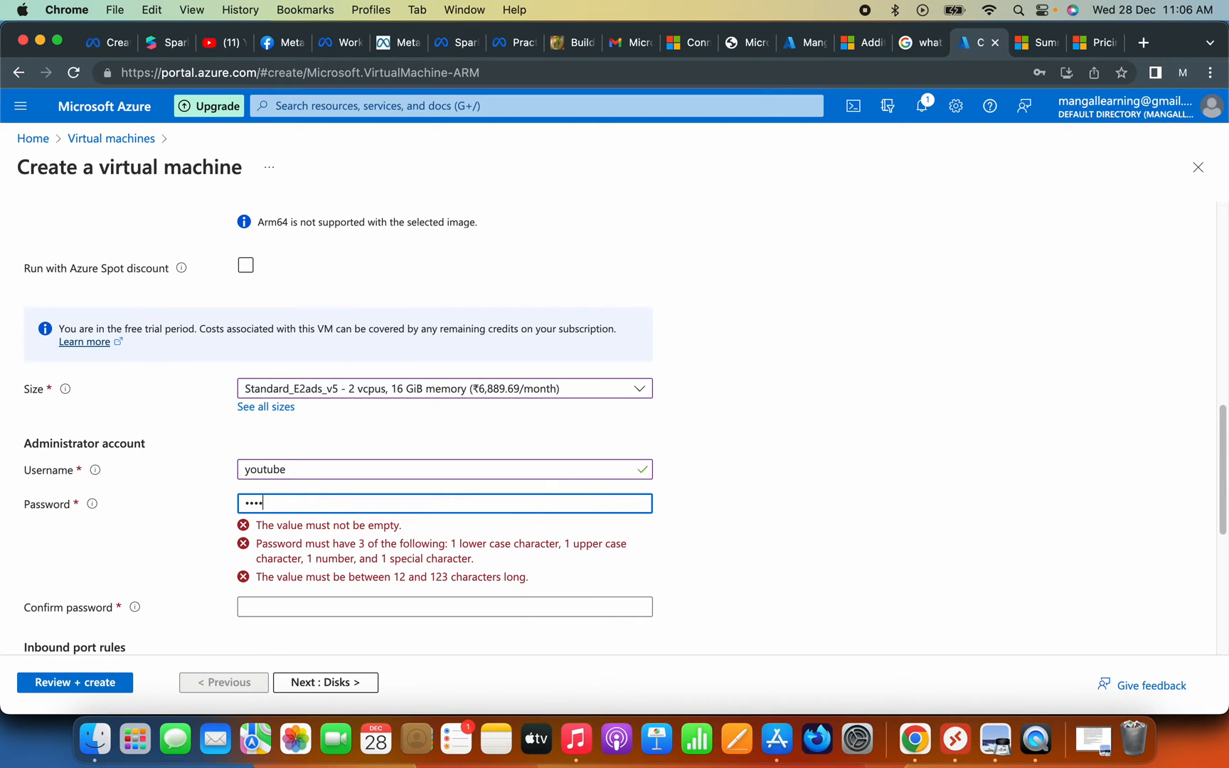
text(••)
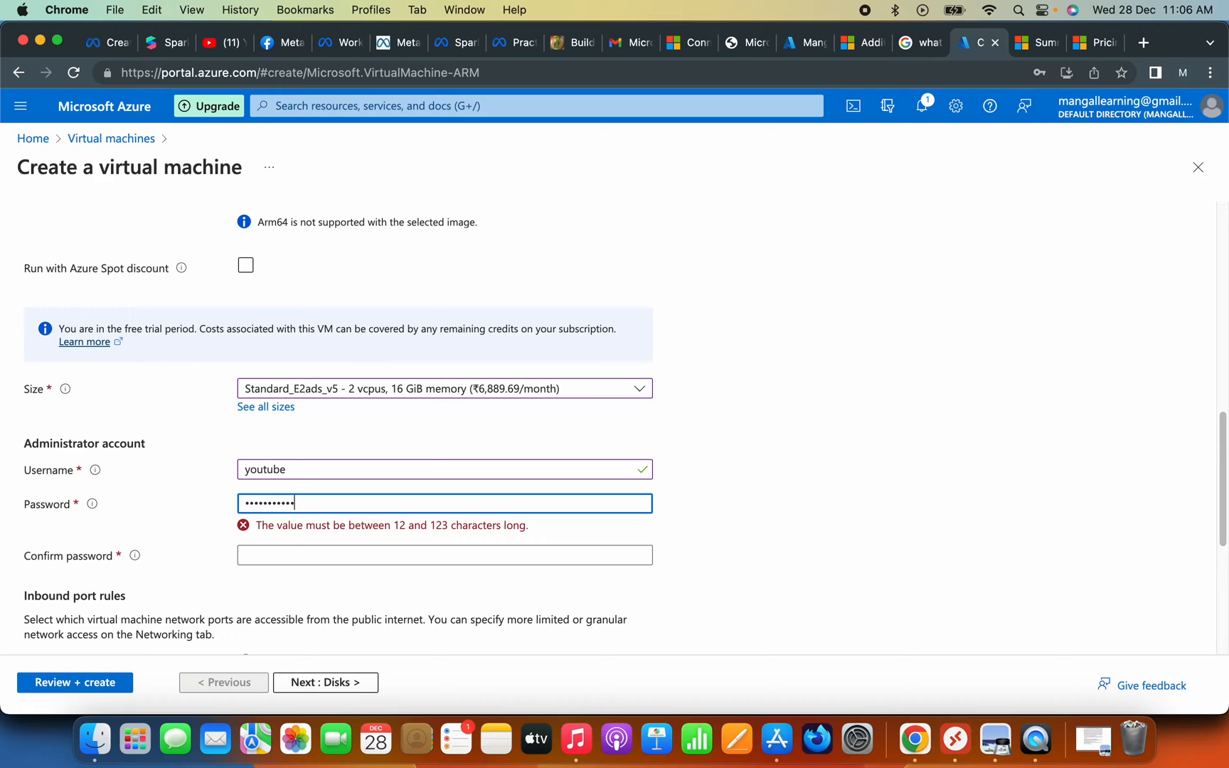
click(336, 539)
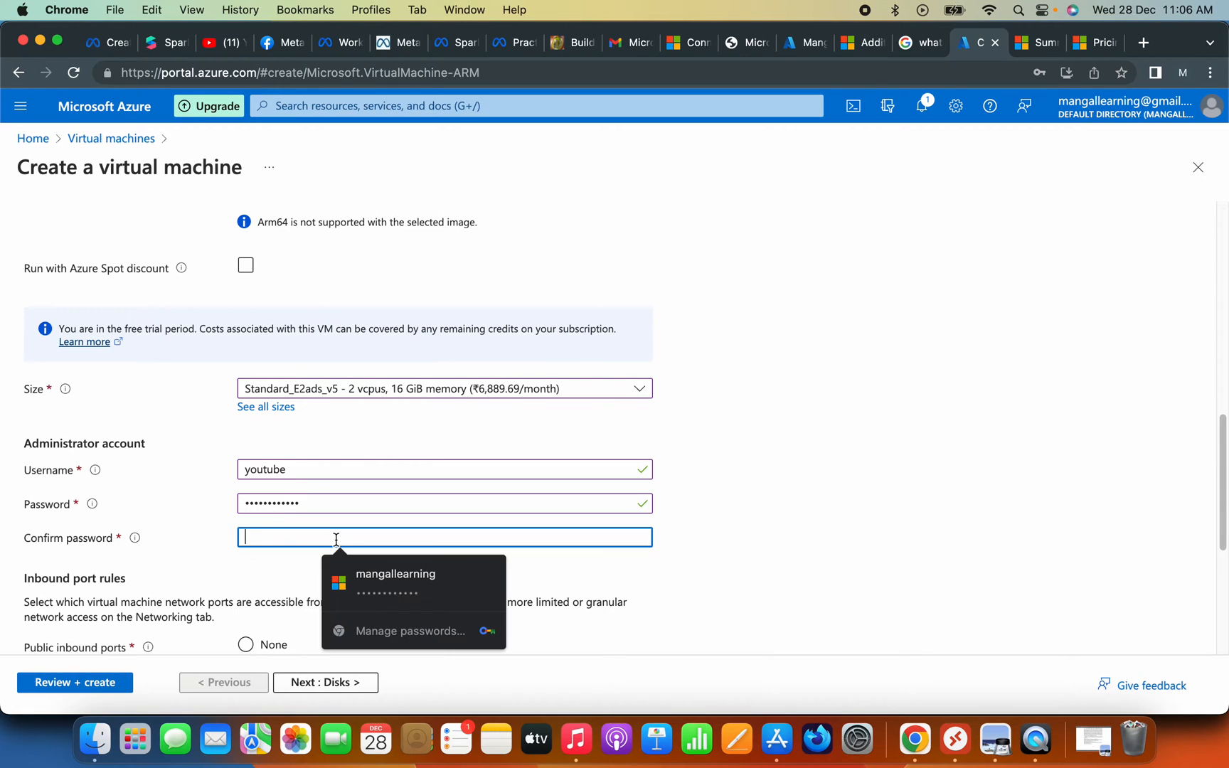
text(•••••••••••)
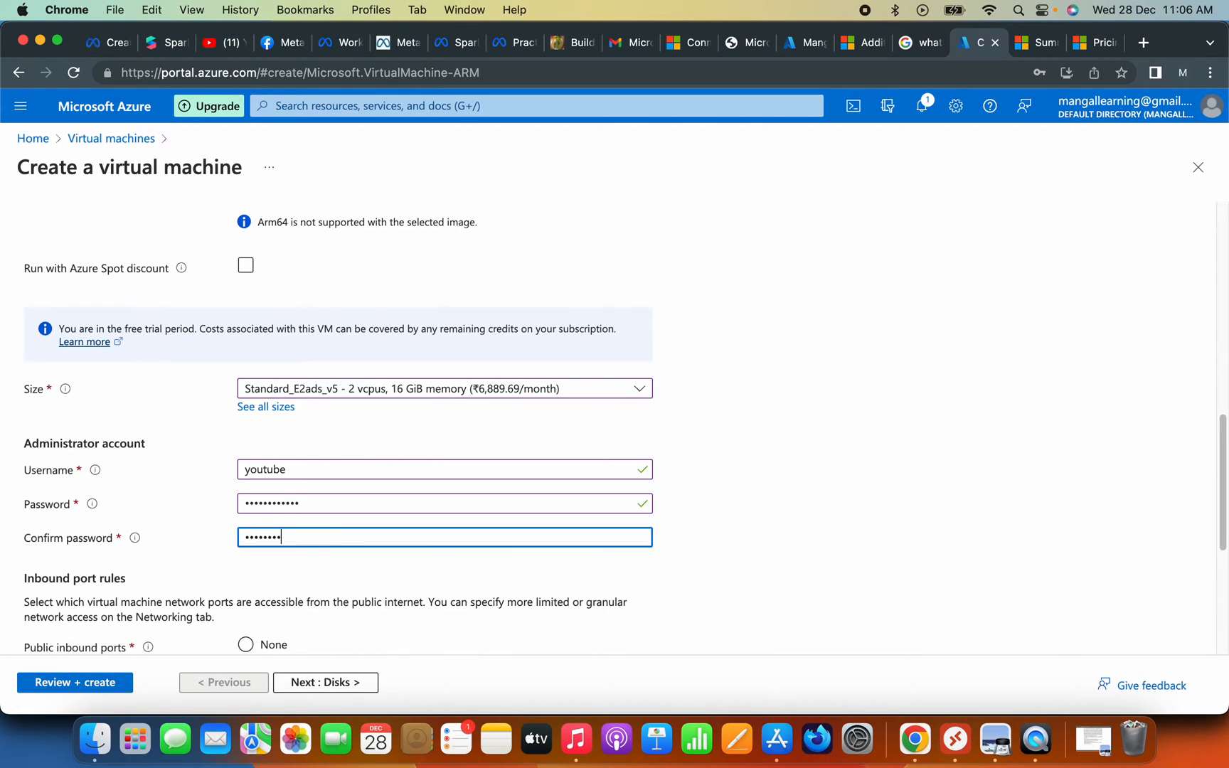
text(•)
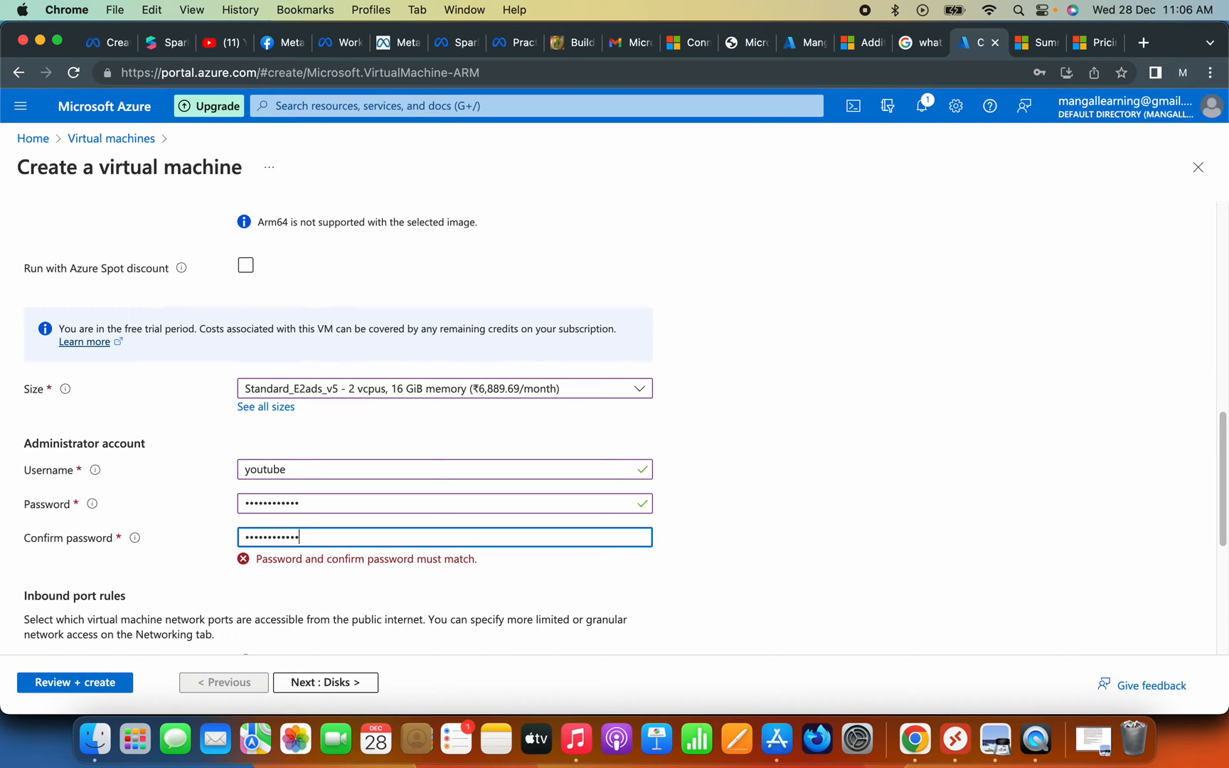
Step: Confirm having an eligible Windows 10/11 license with multi-tenant hosting rights
scroll(342, 498, down, 5)
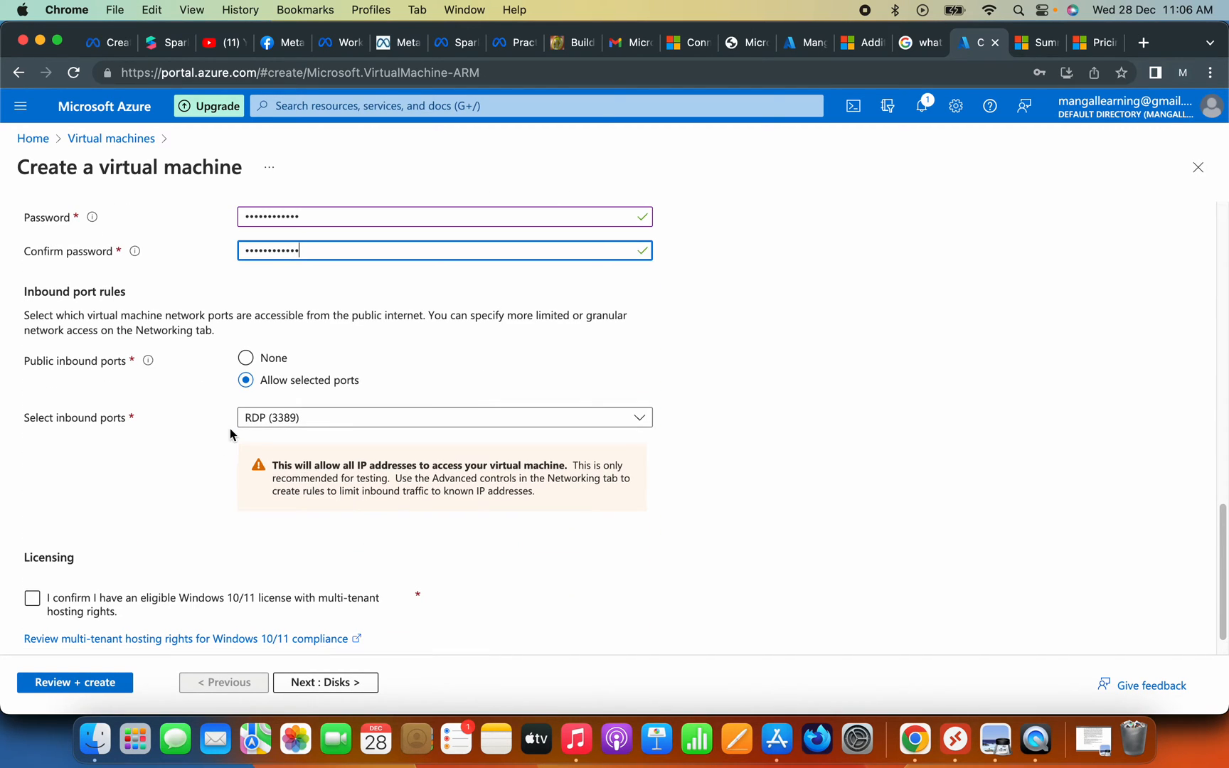
scroll(230, 430, down, 1)
click(52, 567)
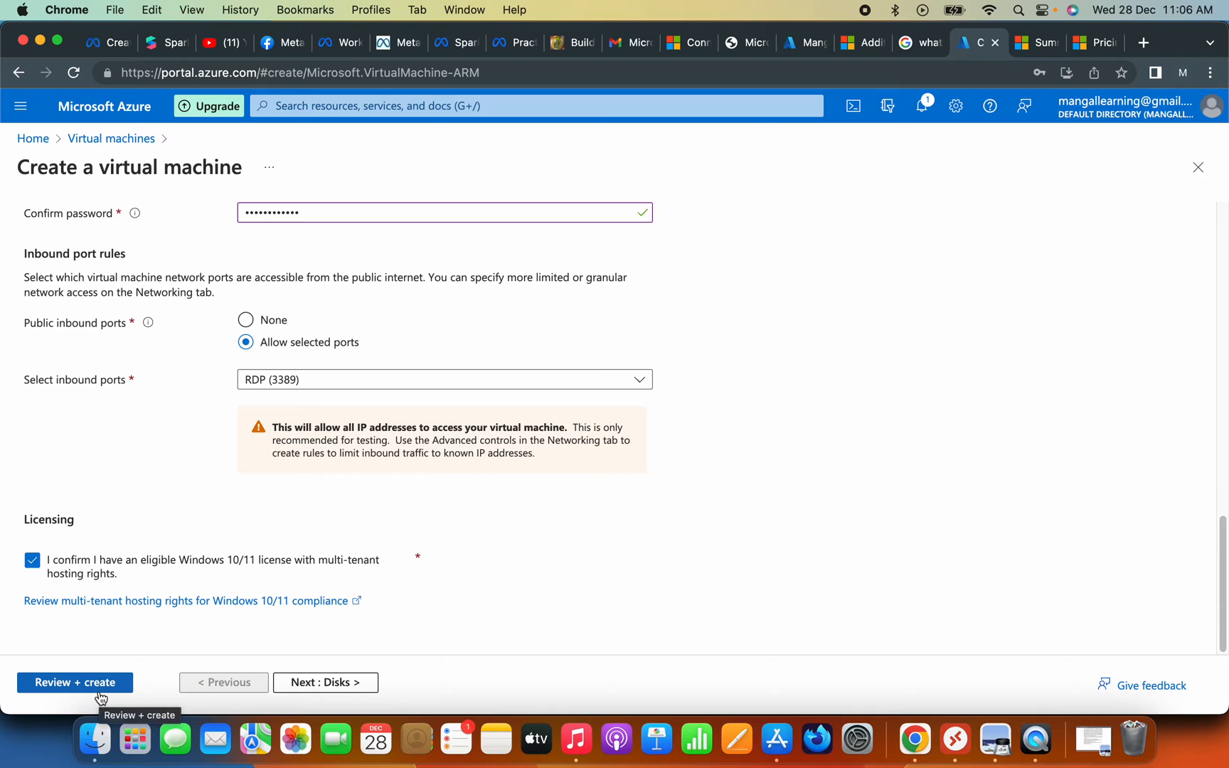
Step: Proceed to the disk settings and review the OS disk type options, keeping Premium SSD (locally-redundant storage)
click(355, 681)
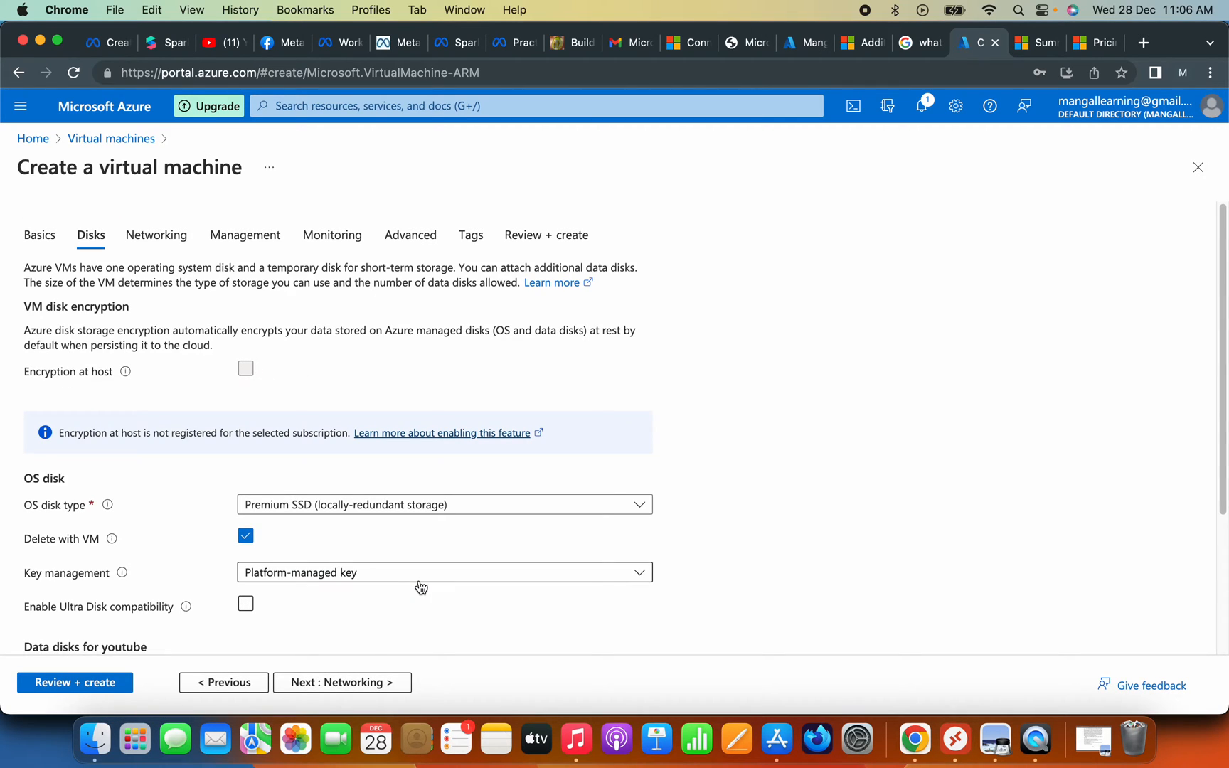
scroll(421, 587, down, 5)
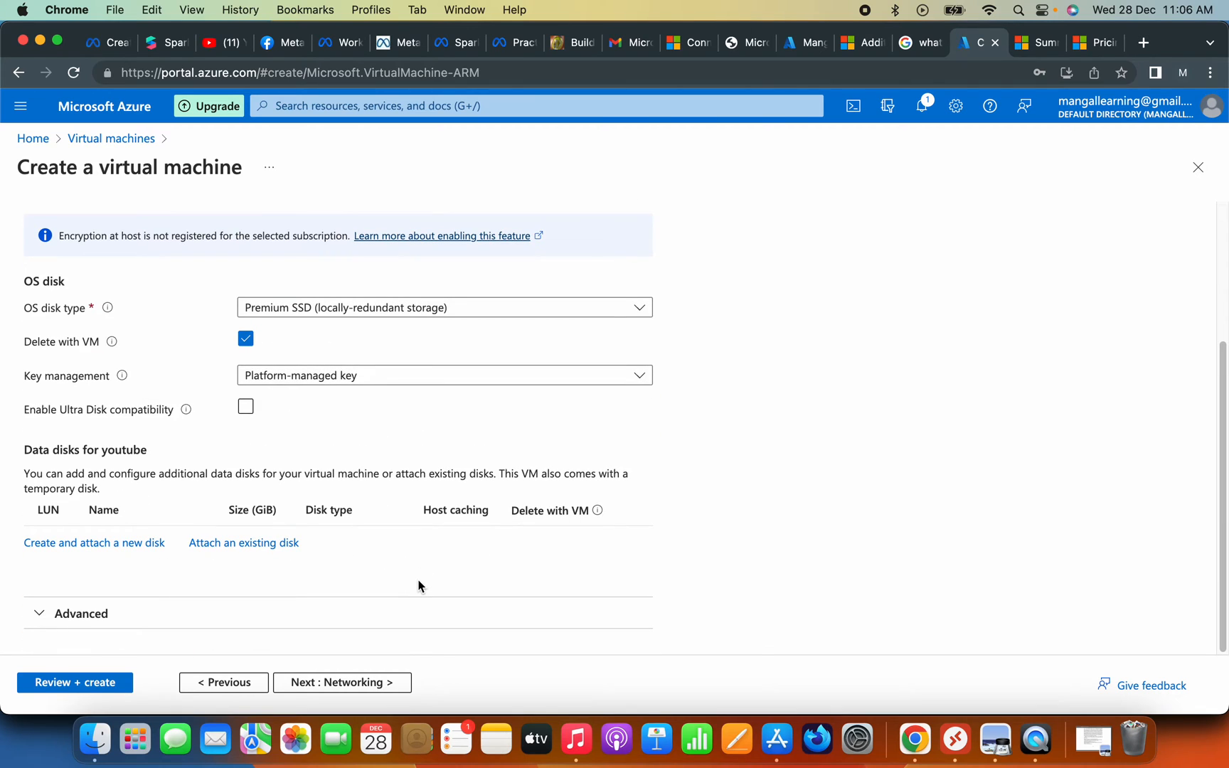
scroll(420, 586, up, 1)
scroll(599, 427, up, 4)
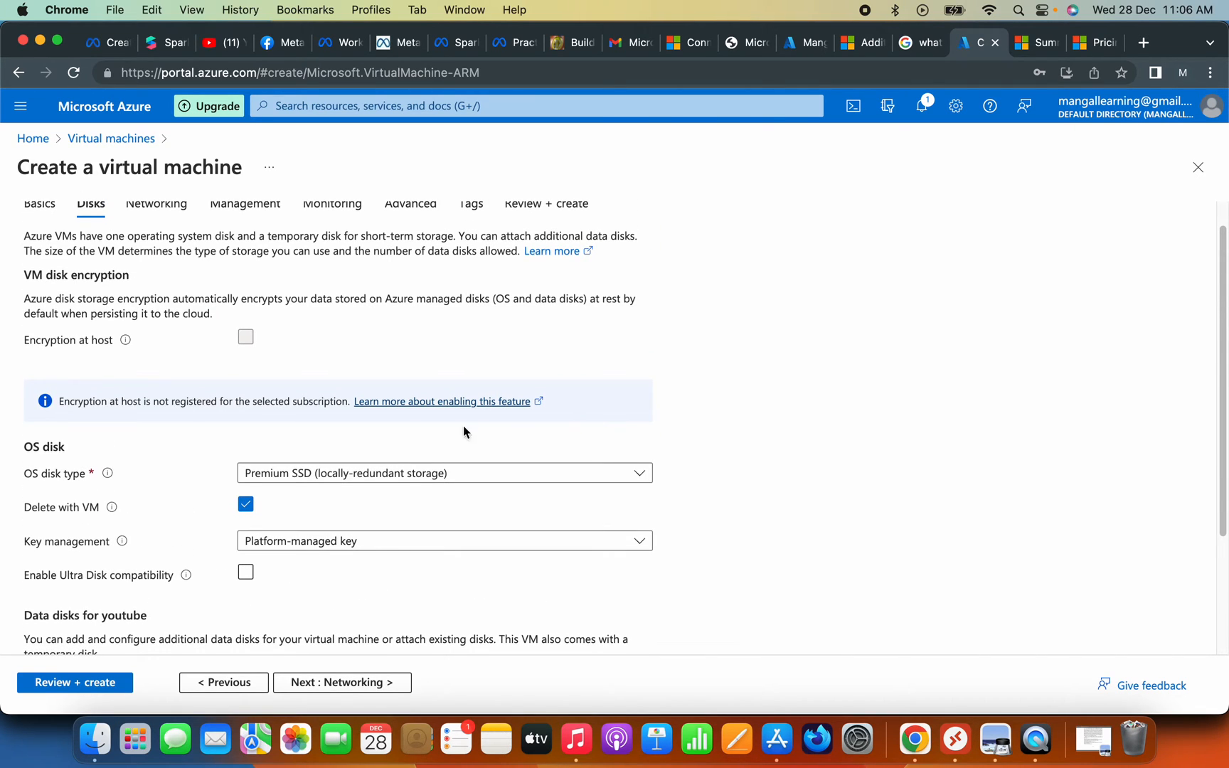
click(485, 476)
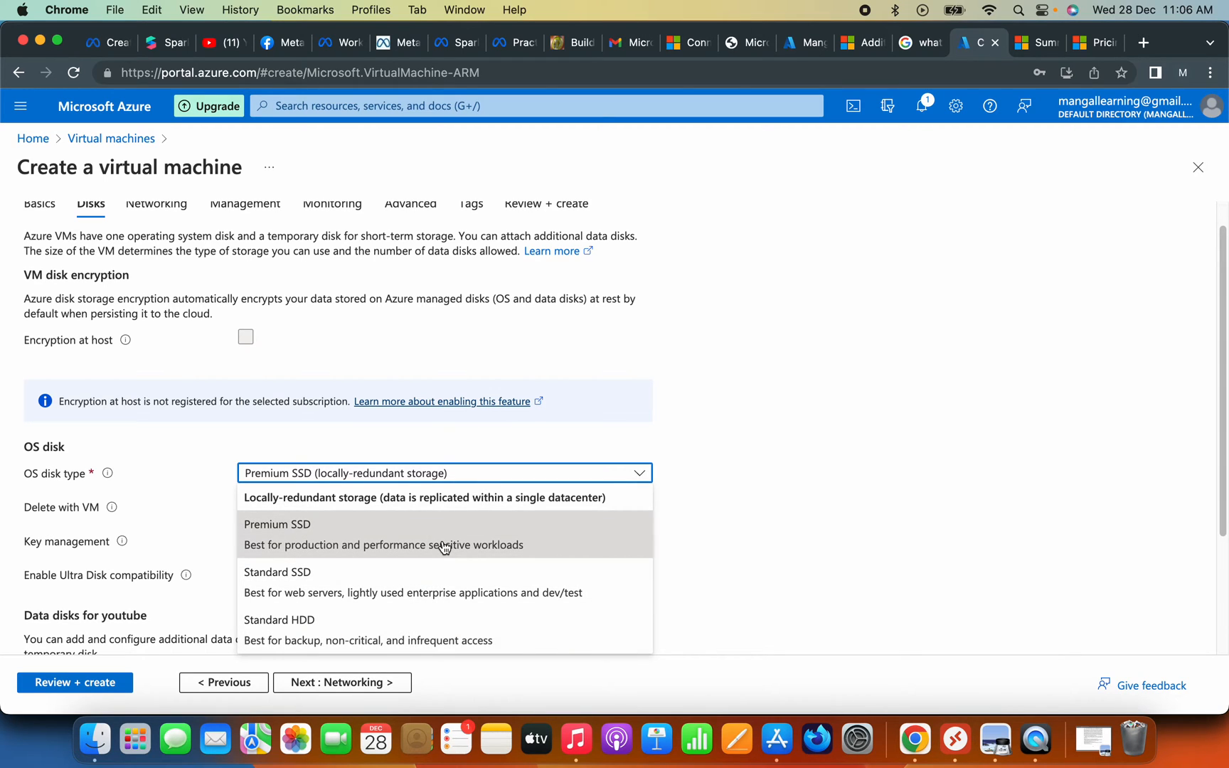
click(809, 530)
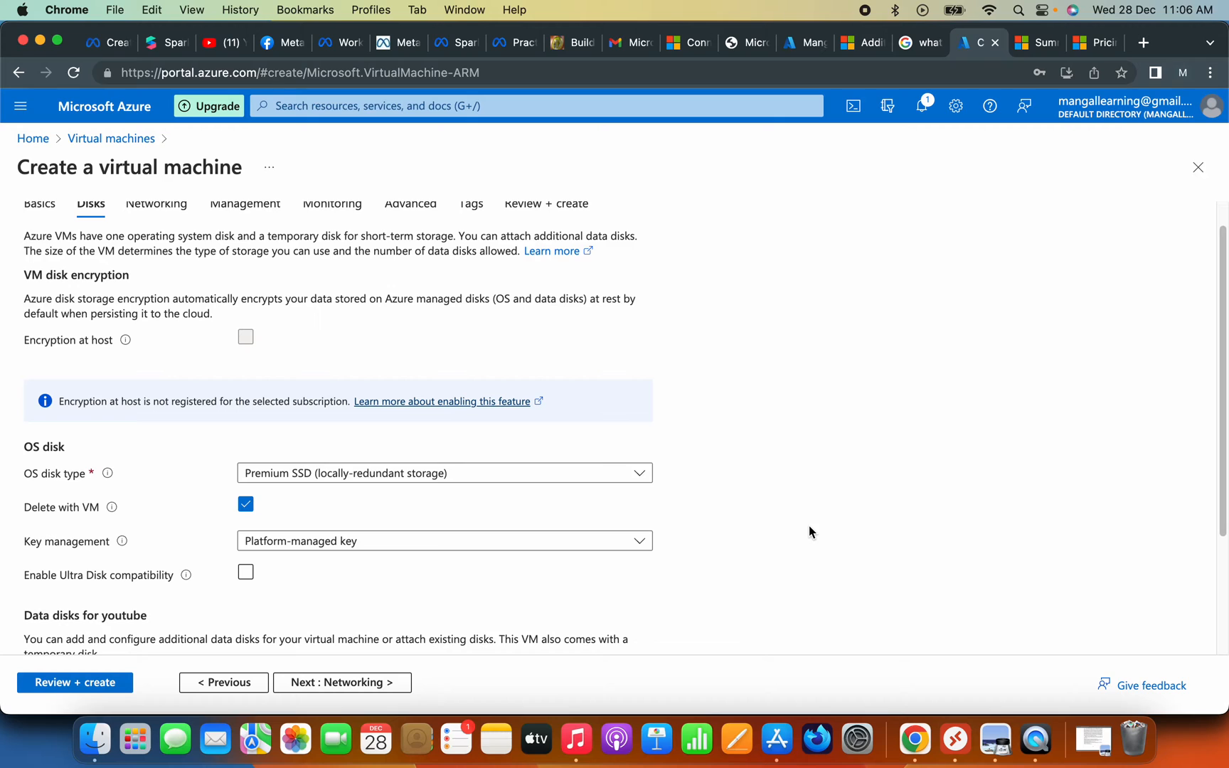
Step: Advance through the networking, management, monitoring, advanced and tags settings with their defaults to the final review
click(363, 683)
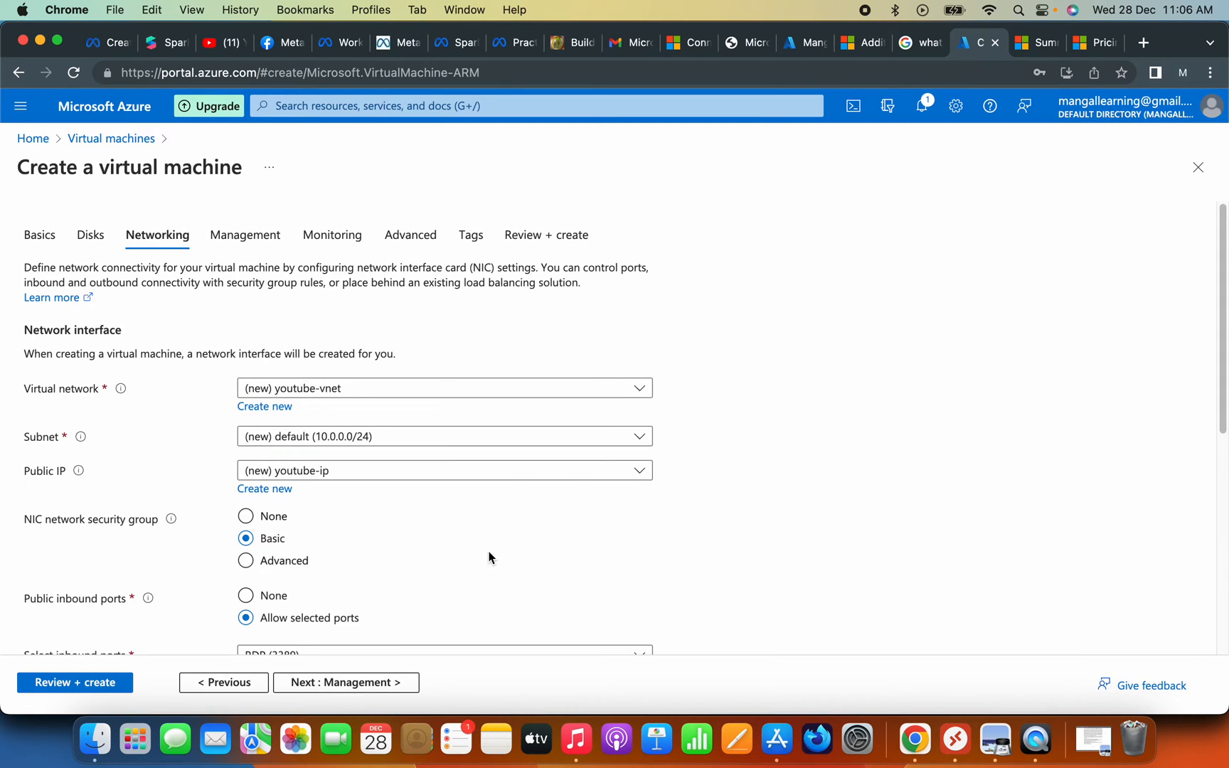
scroll(489, 557, down, 1)
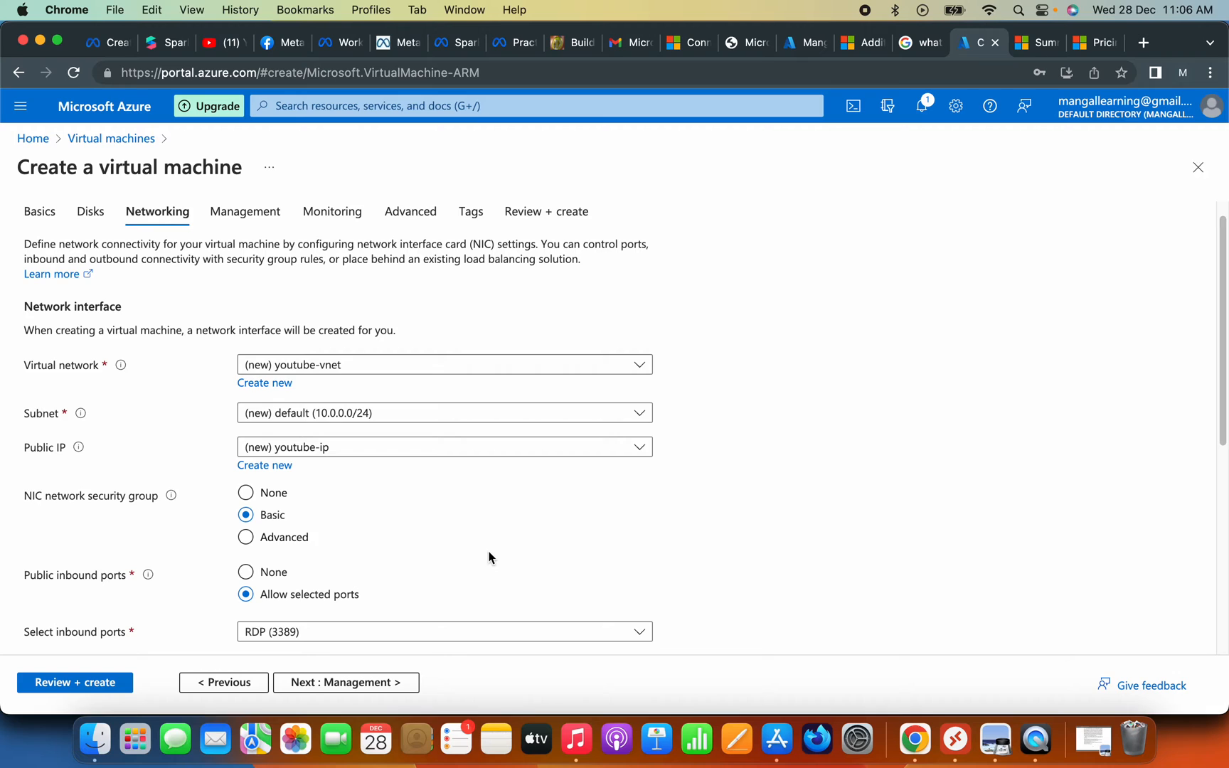
click(381, 682)
click(382, 682)
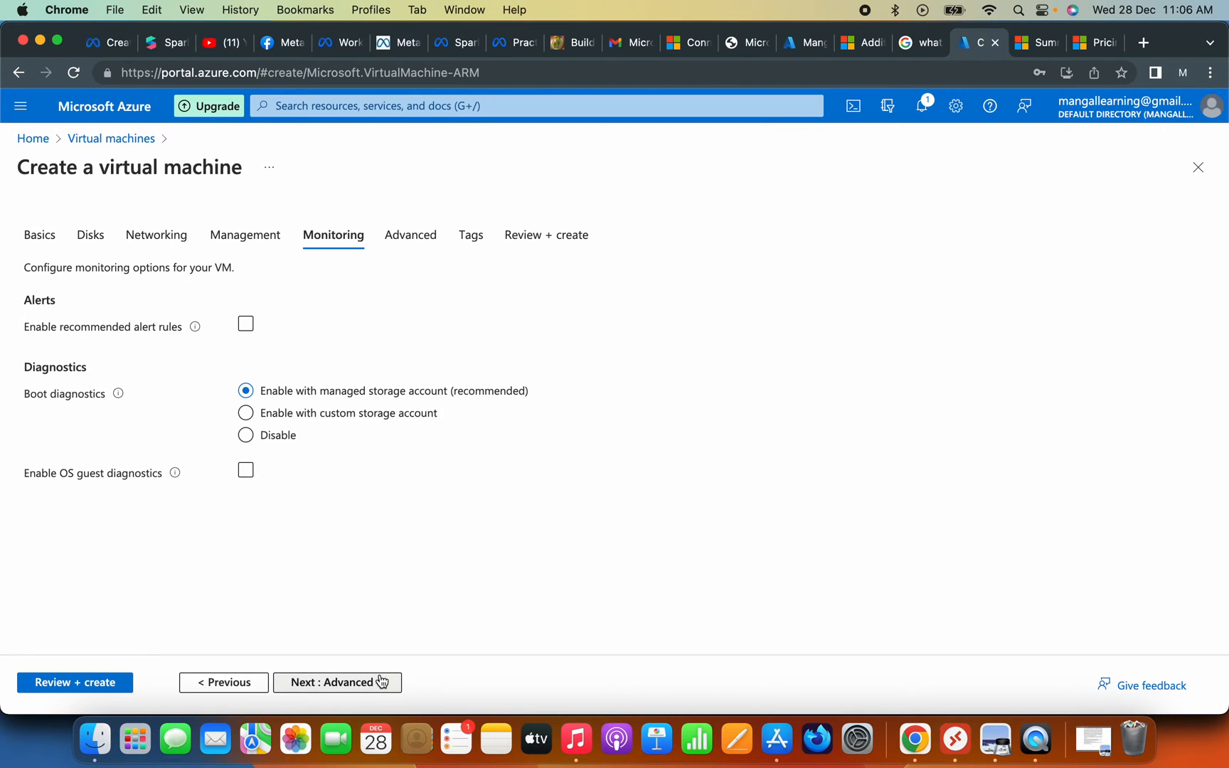
click(381, 681)
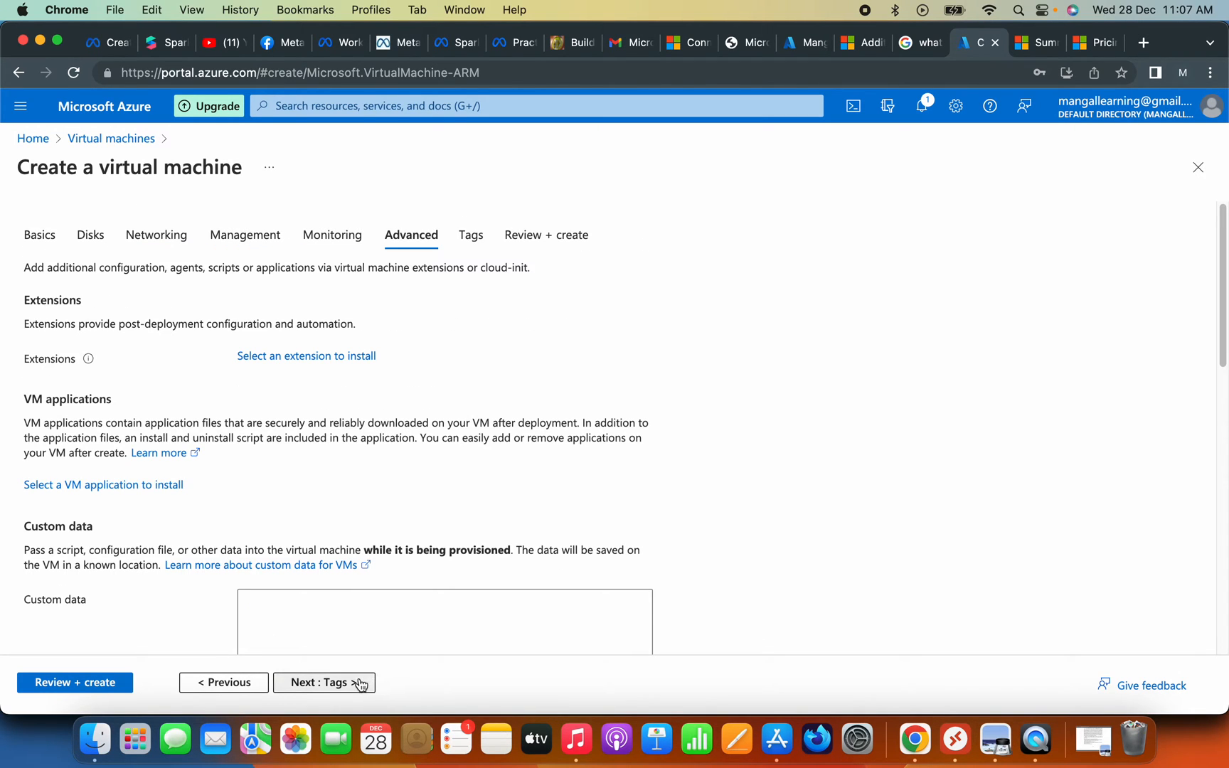
click(358, 682)
click(361, 683)
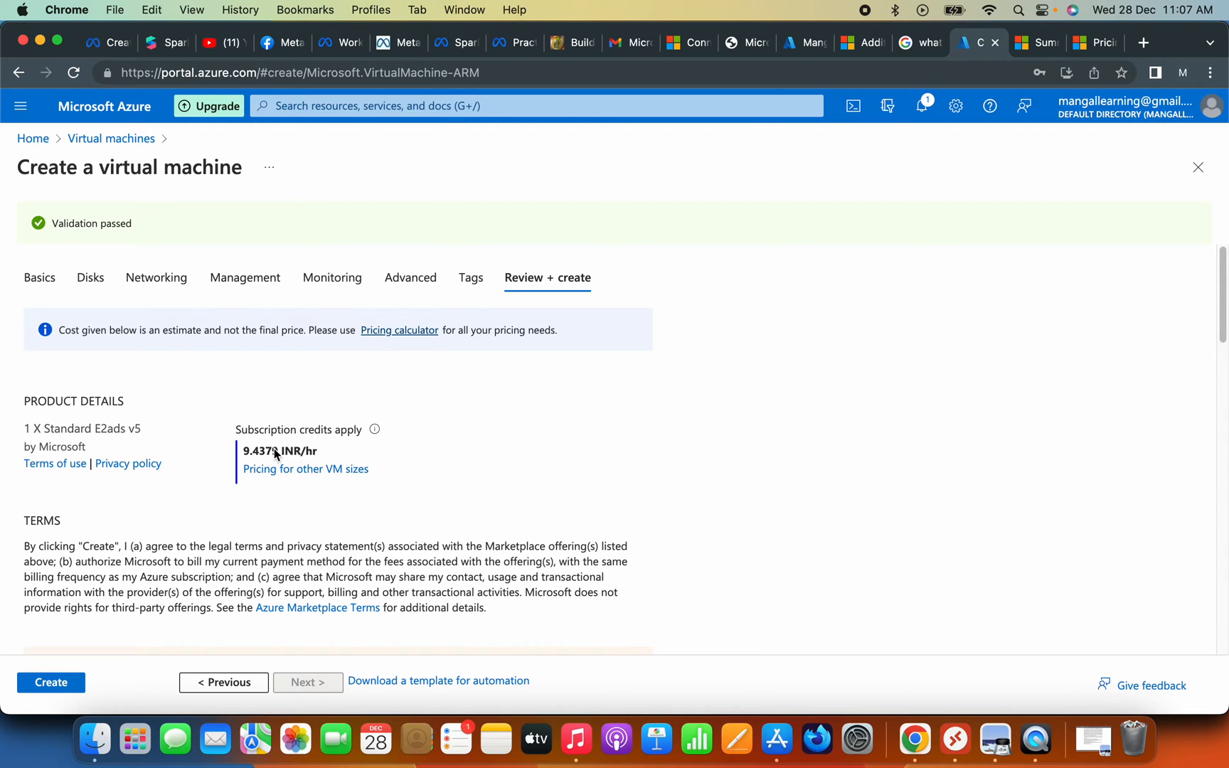
Step: Review the summary's subscription, resource group, virtual machine name, region, image and size, and its disk settings
scroll(426, 497, down, 5)
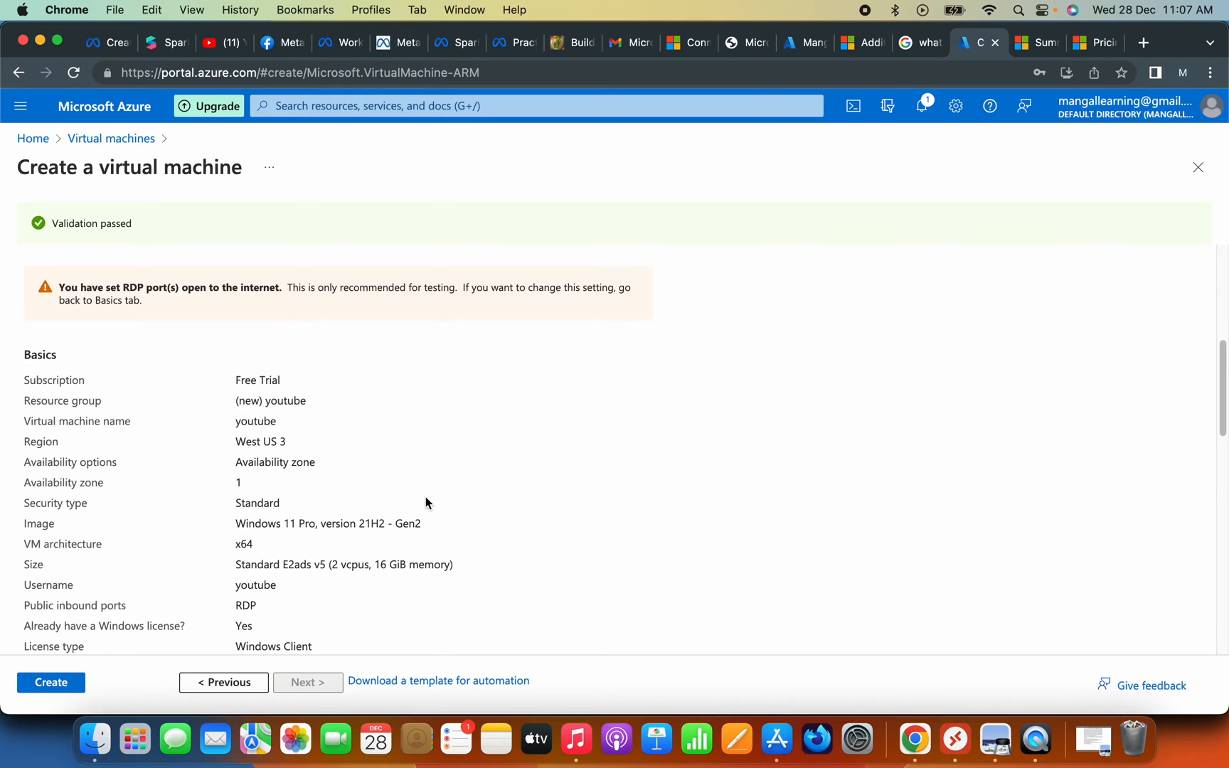
double_click(261, 380)
double_click(295, 400)
double_click(261, 421)
double_click(271, 442)
drag(235, 524, 383, 515)
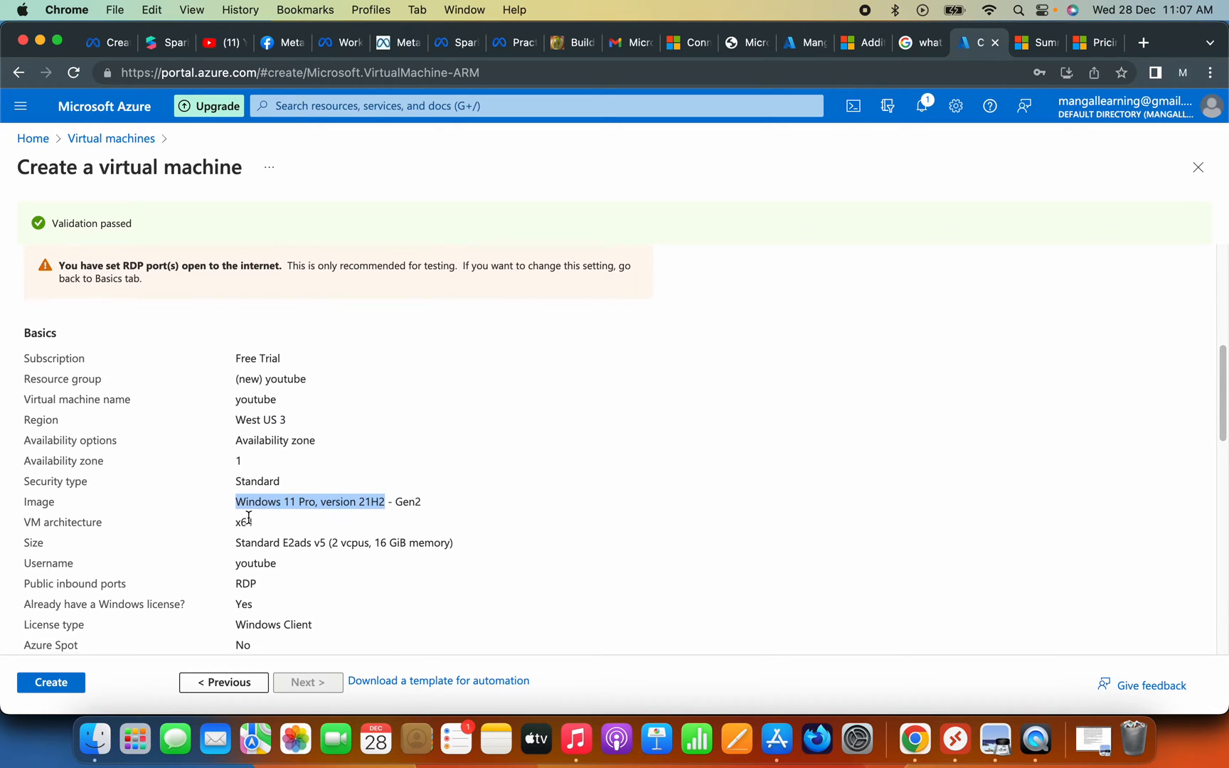
scroll(256, 512, down, 5)
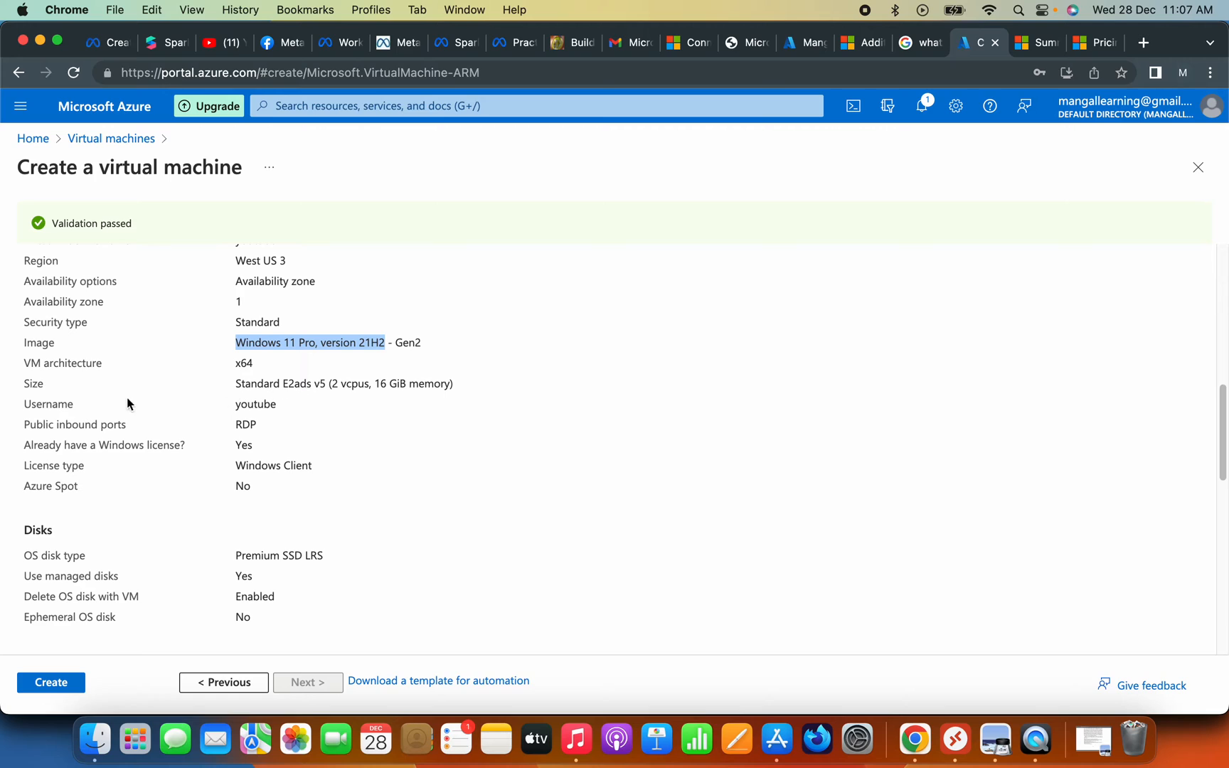
Step: Review the summary's size, username, OS disk type and remaining settings, and submit the virtual machine for creation
double_click(397, 384)
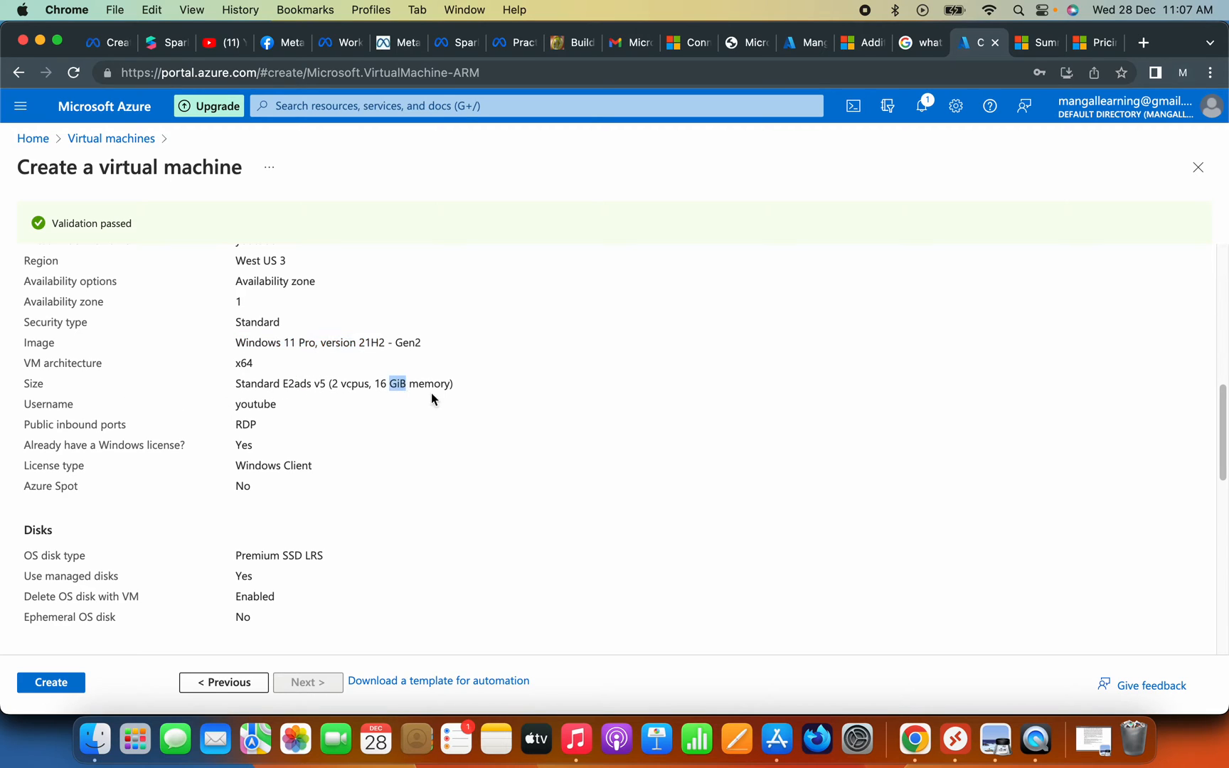
double_click(256, 404)
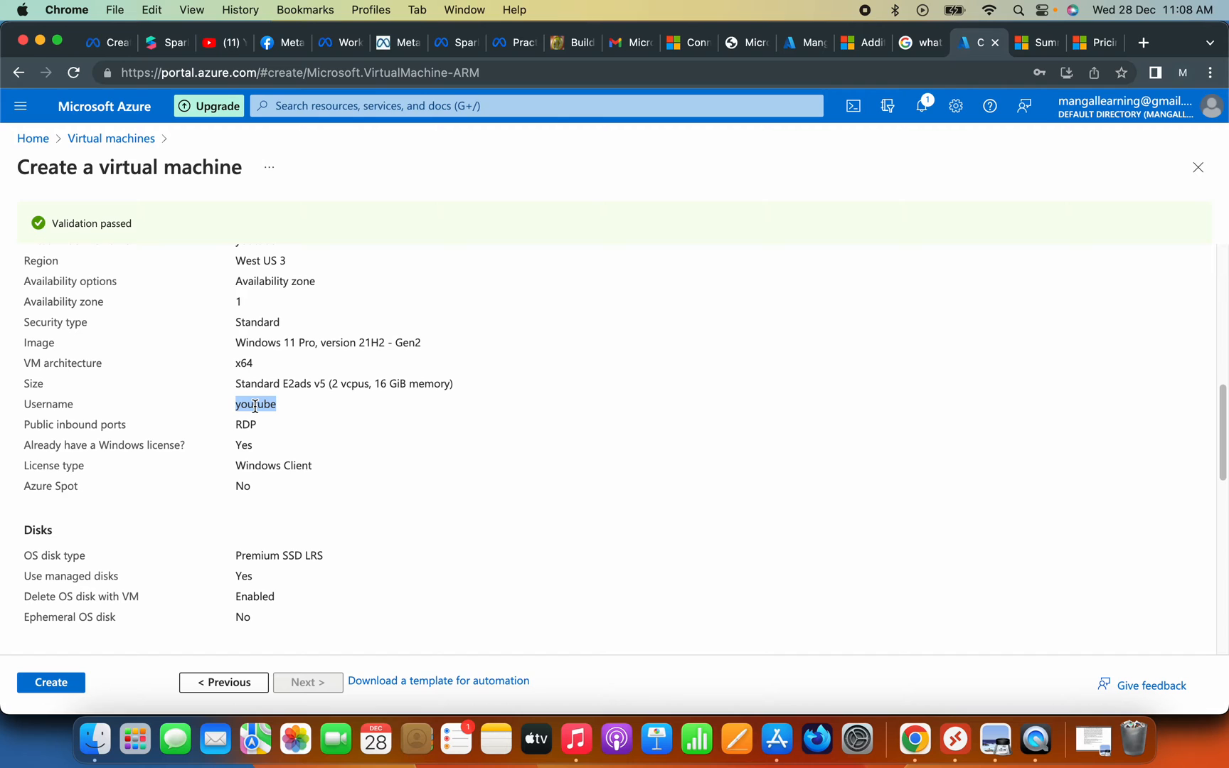
scroll(255, 406, down, 1)
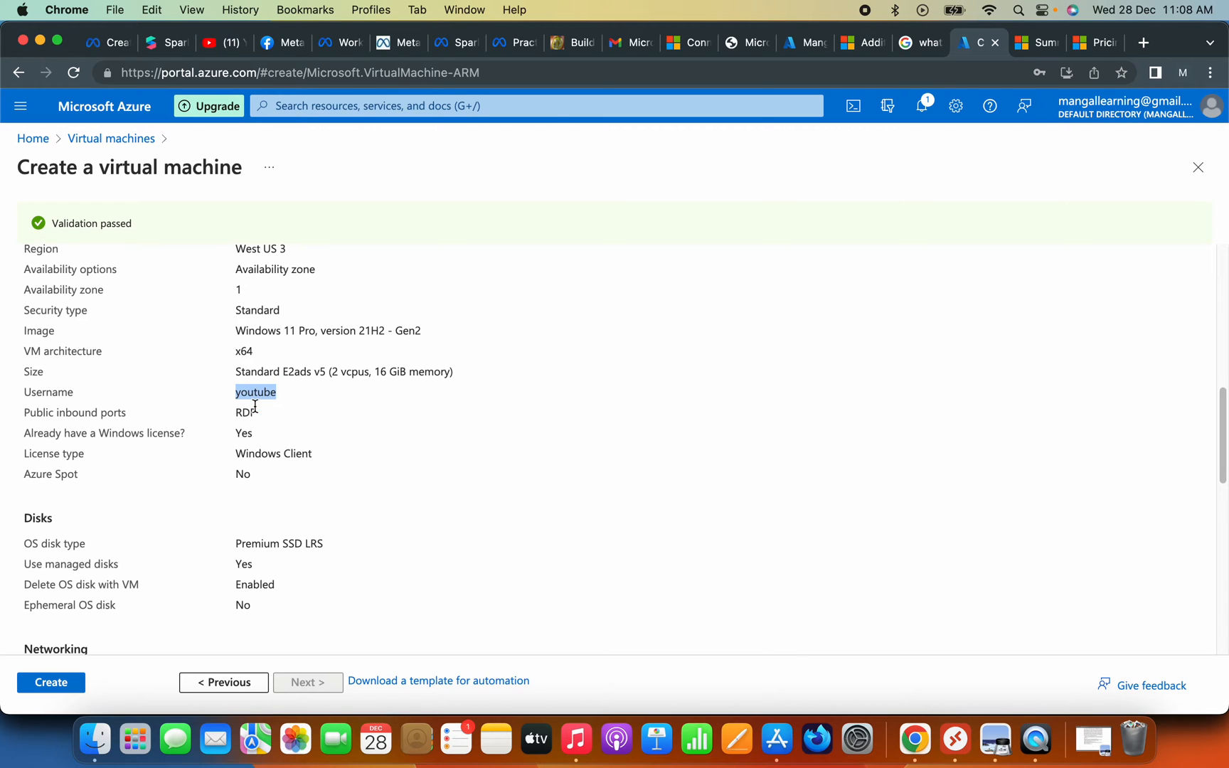
click(281, 540)
double_click(312, 539)
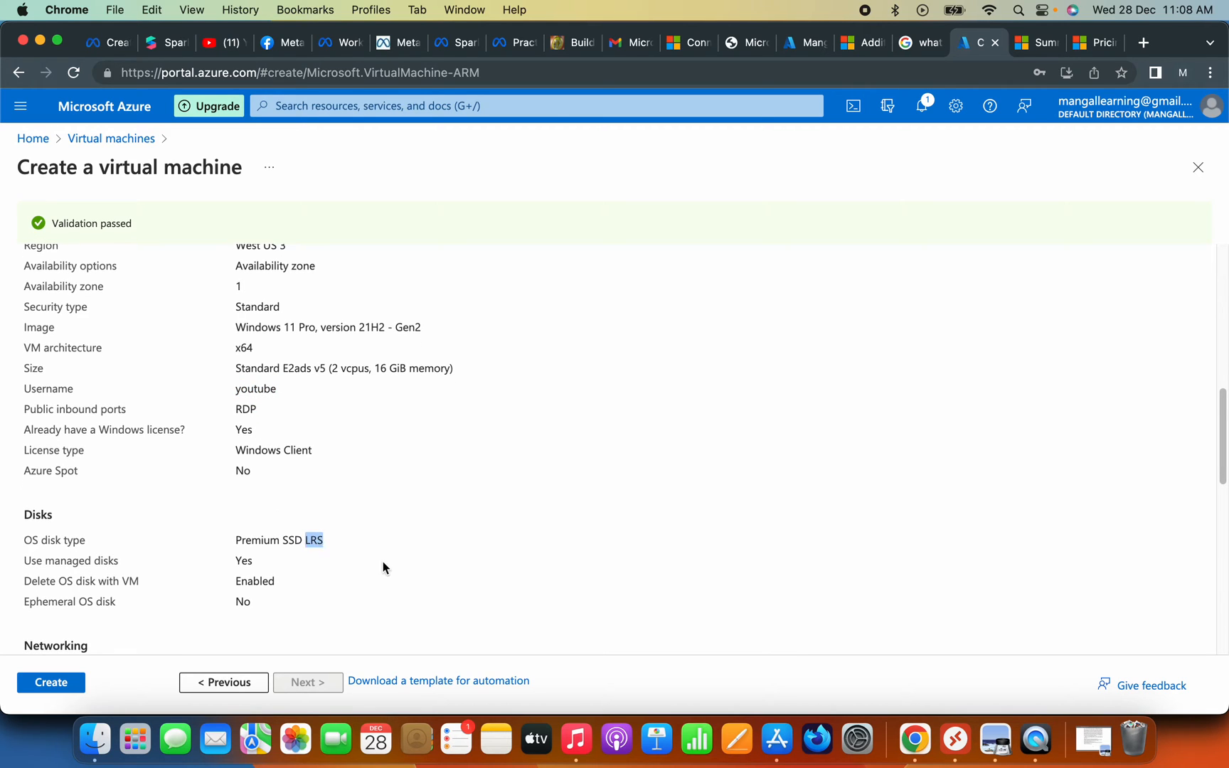
scroll(384, 562, down, 5)
scroll(383, 566, down, 5)
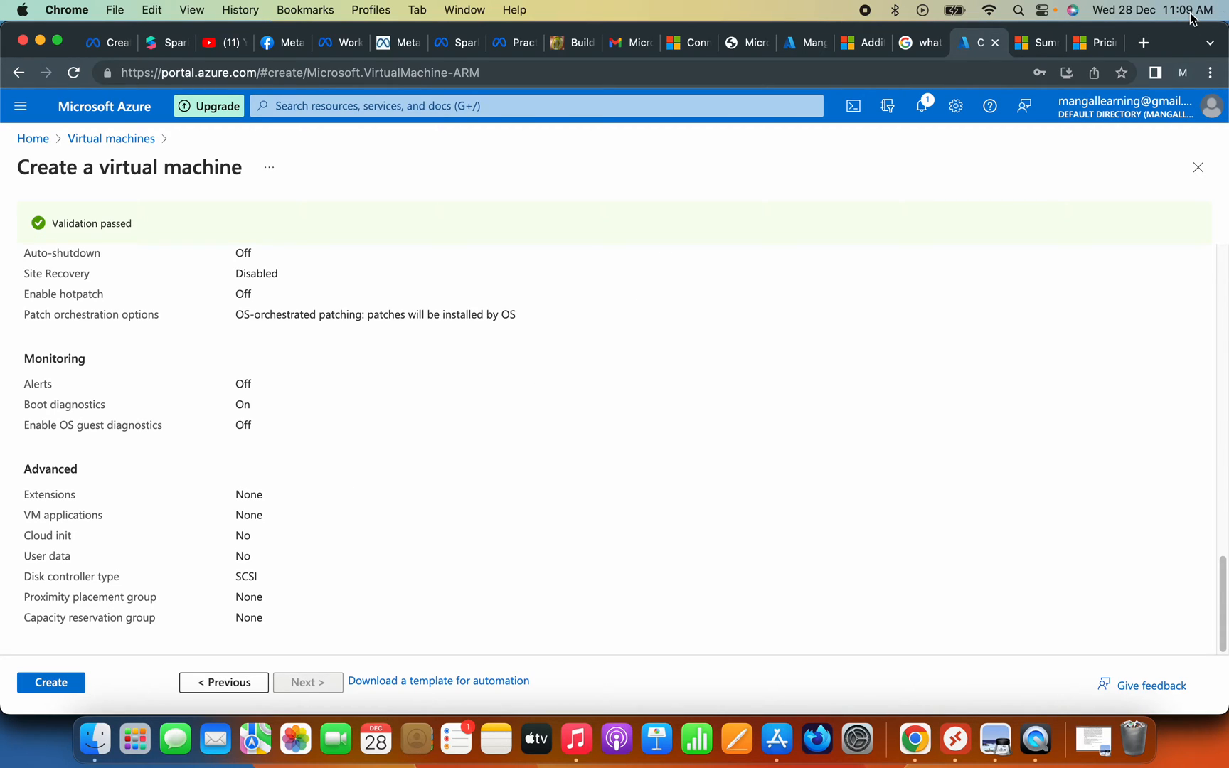
click(55, 684)
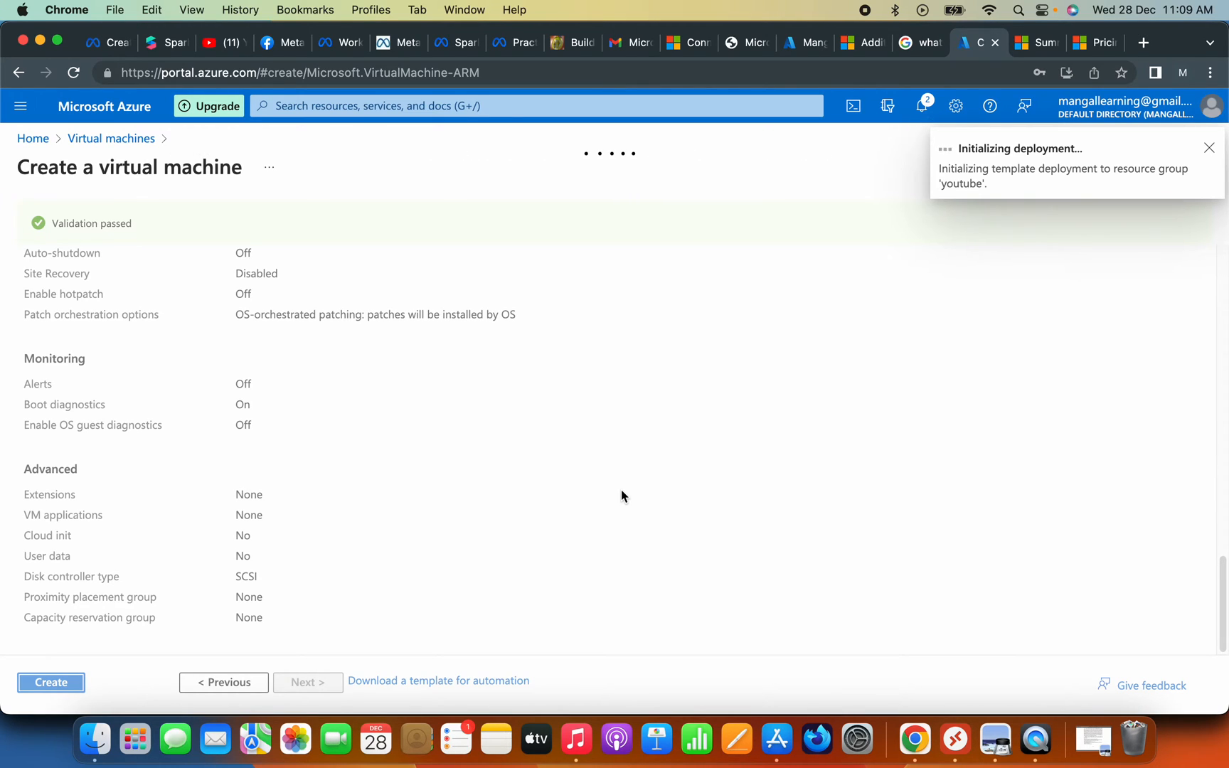
Step: Open the App Store to view the Microsoft Remote Desktop page, and return to the Azure deployment page
key(super+space)
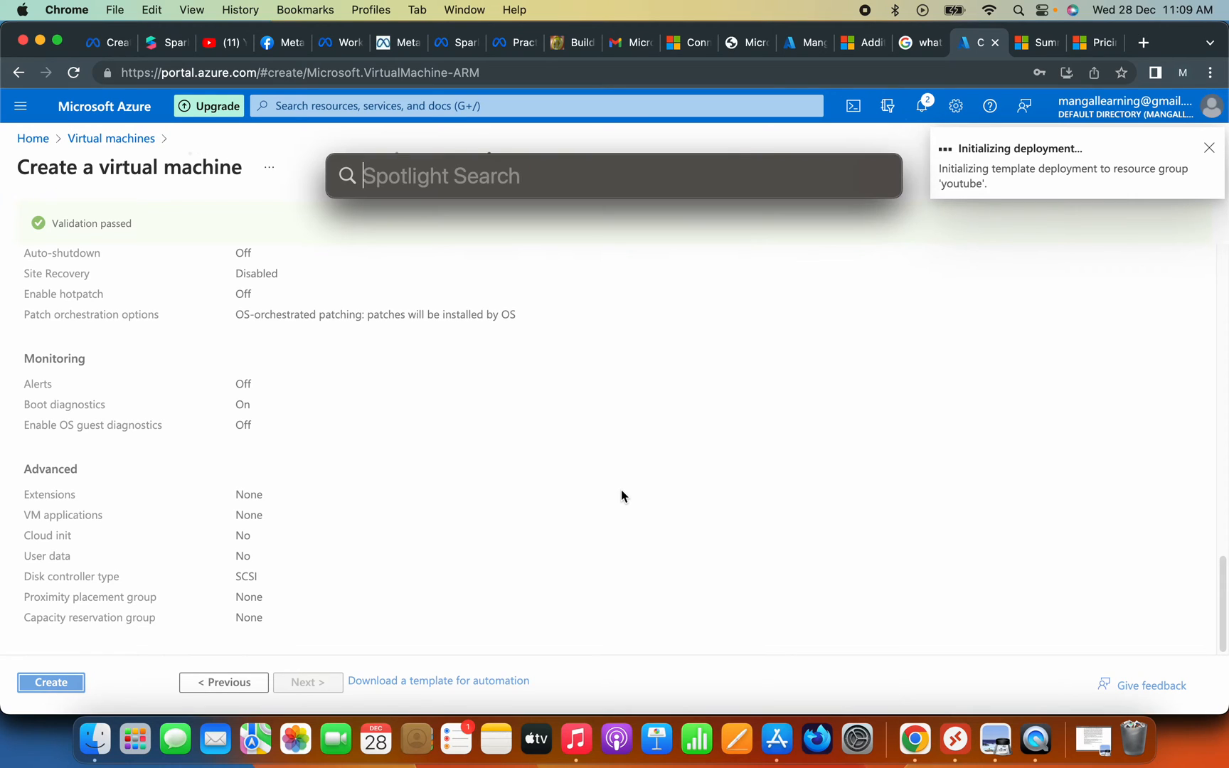
text(app Store)
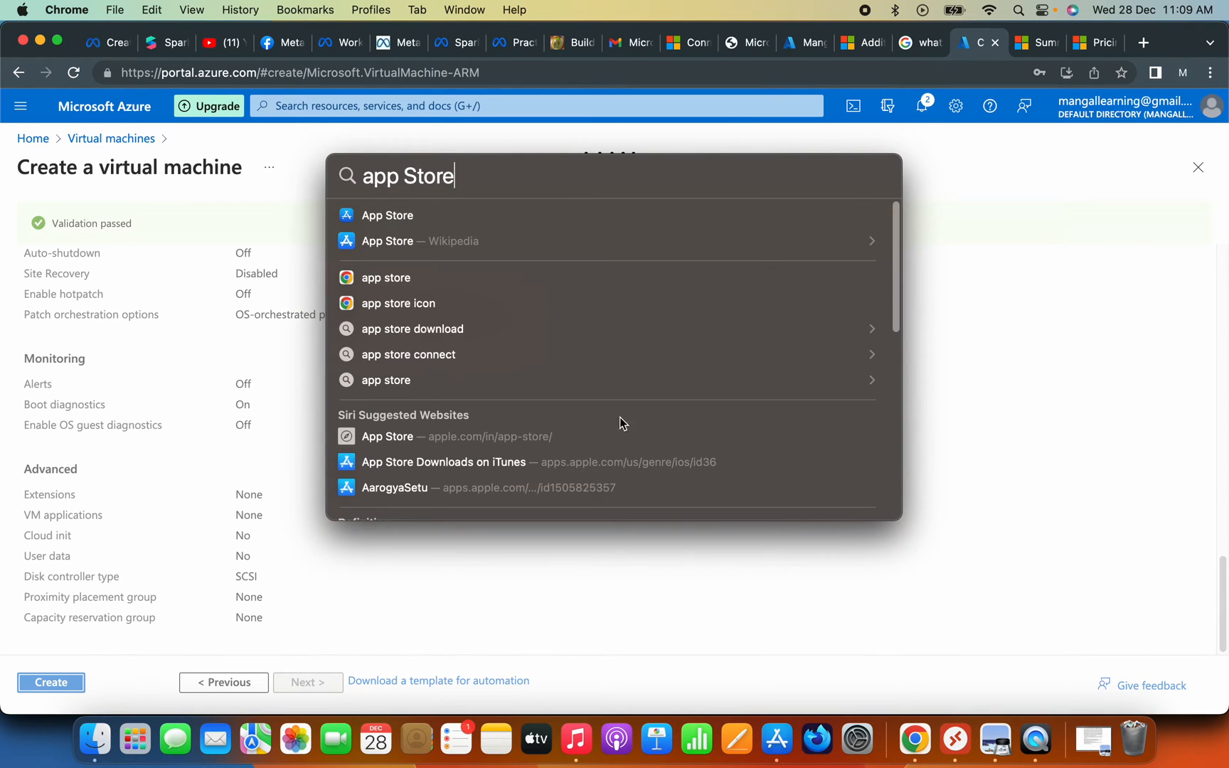
click(396, 220)
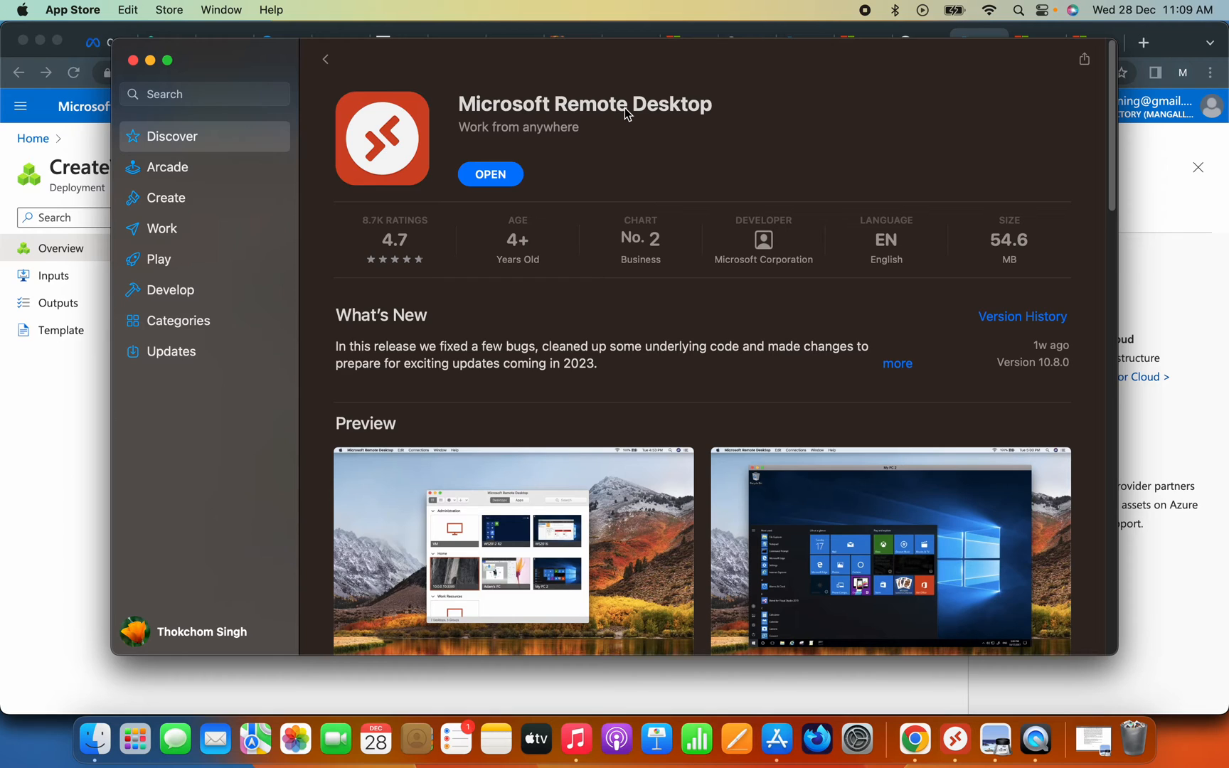
click(70, 467)
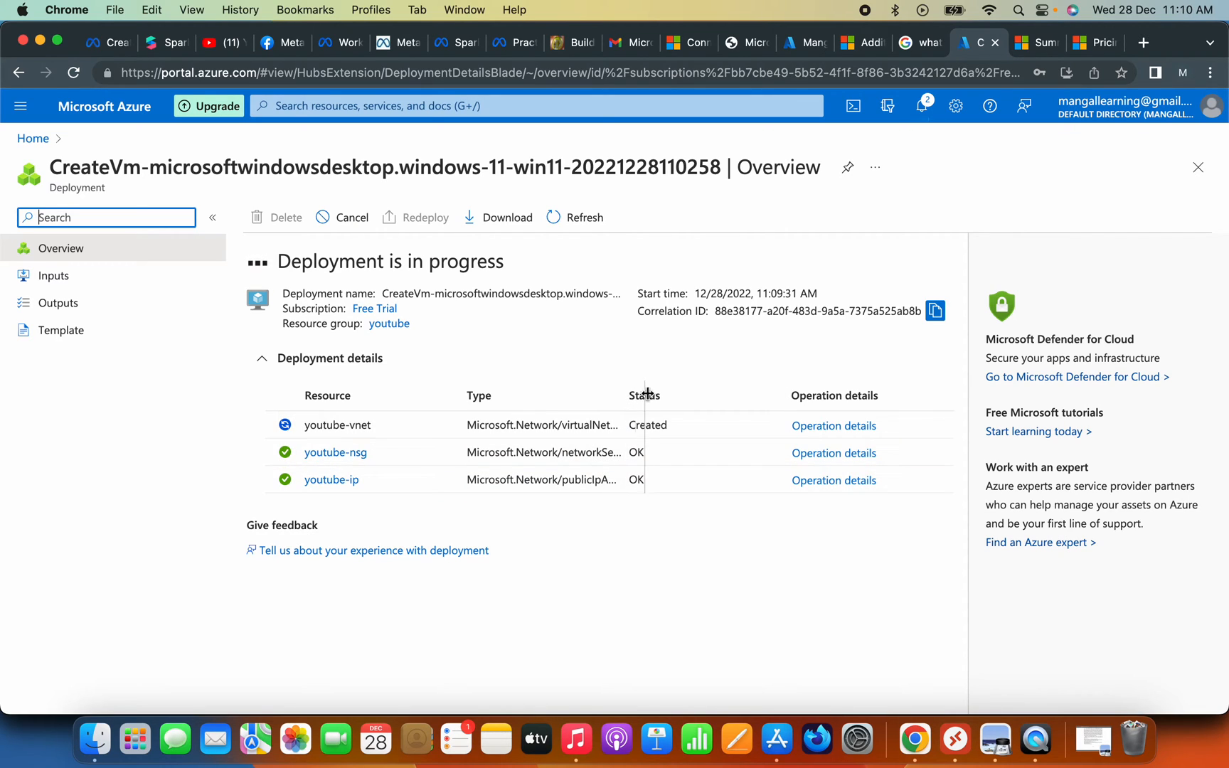
Step: Check the deployment's progress in its overview, the notifications and the virtual machines list, and look at the Microsoft Remote Desktop window
drag(646, 393, 648, 395)
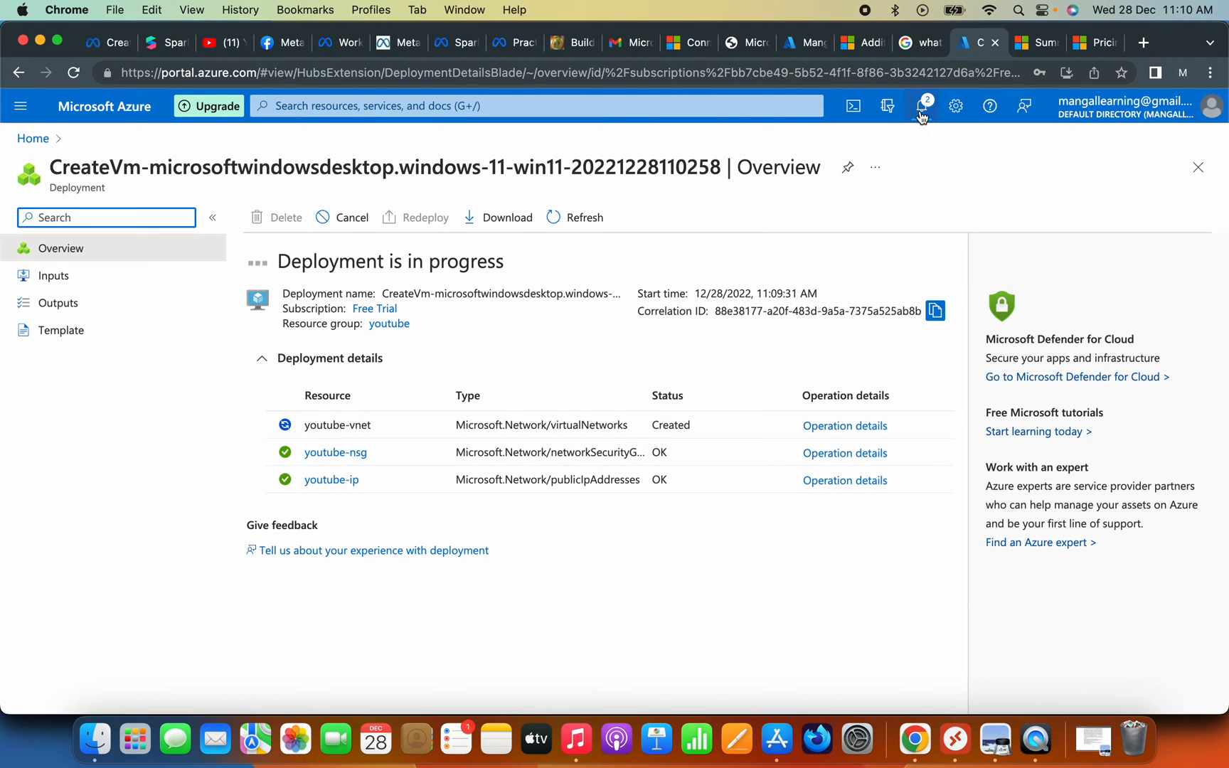
click(922, 115)
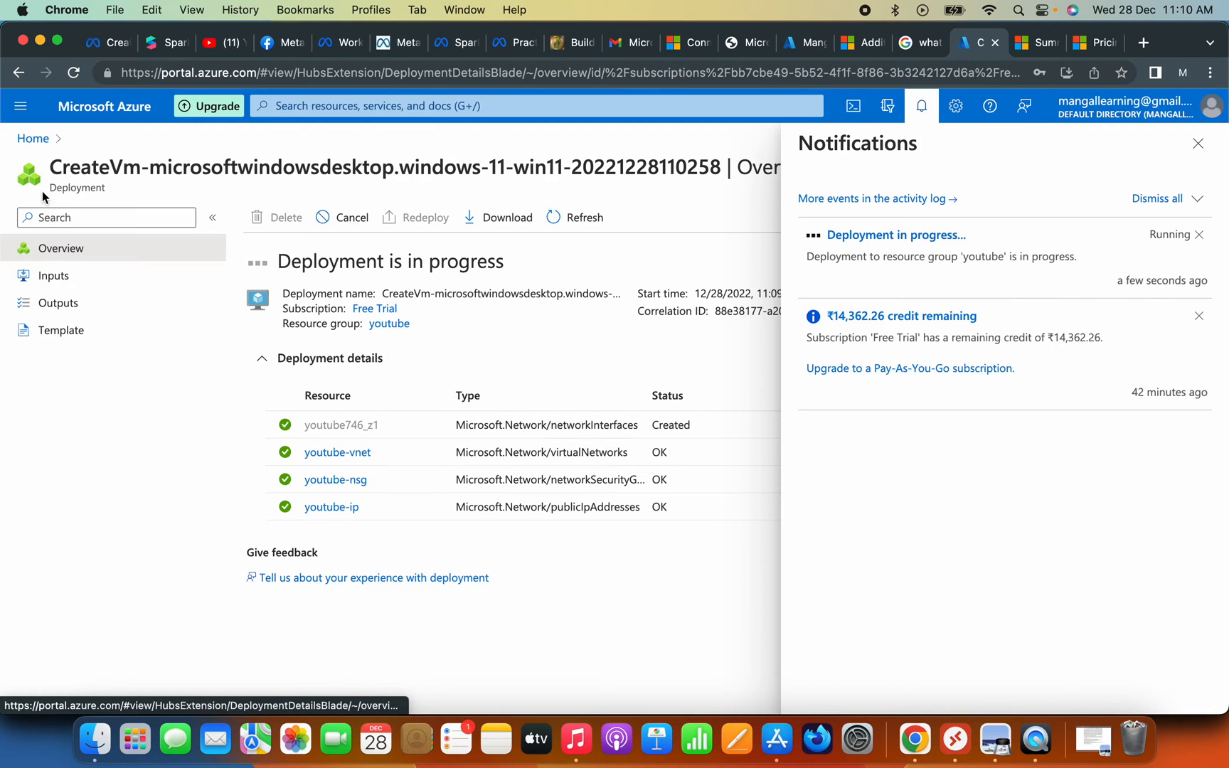
click(33, 139)
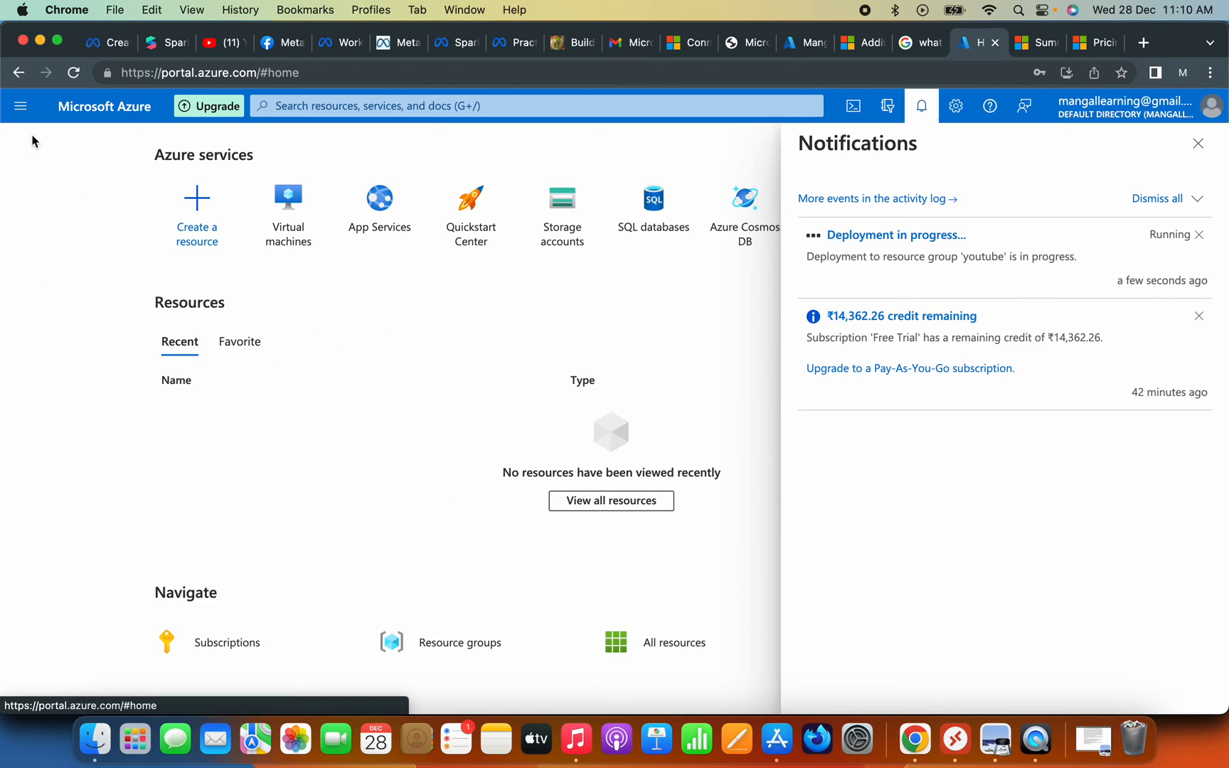
click(1198, 144)
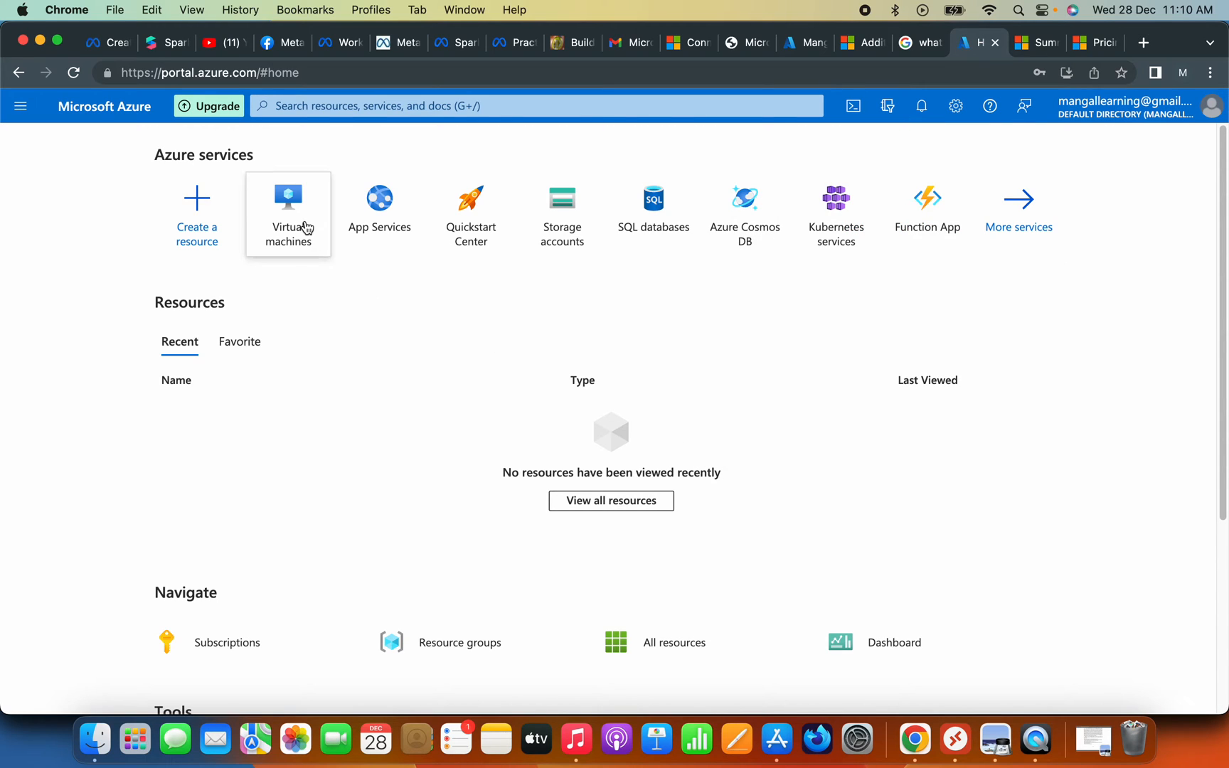
click(306, 228)
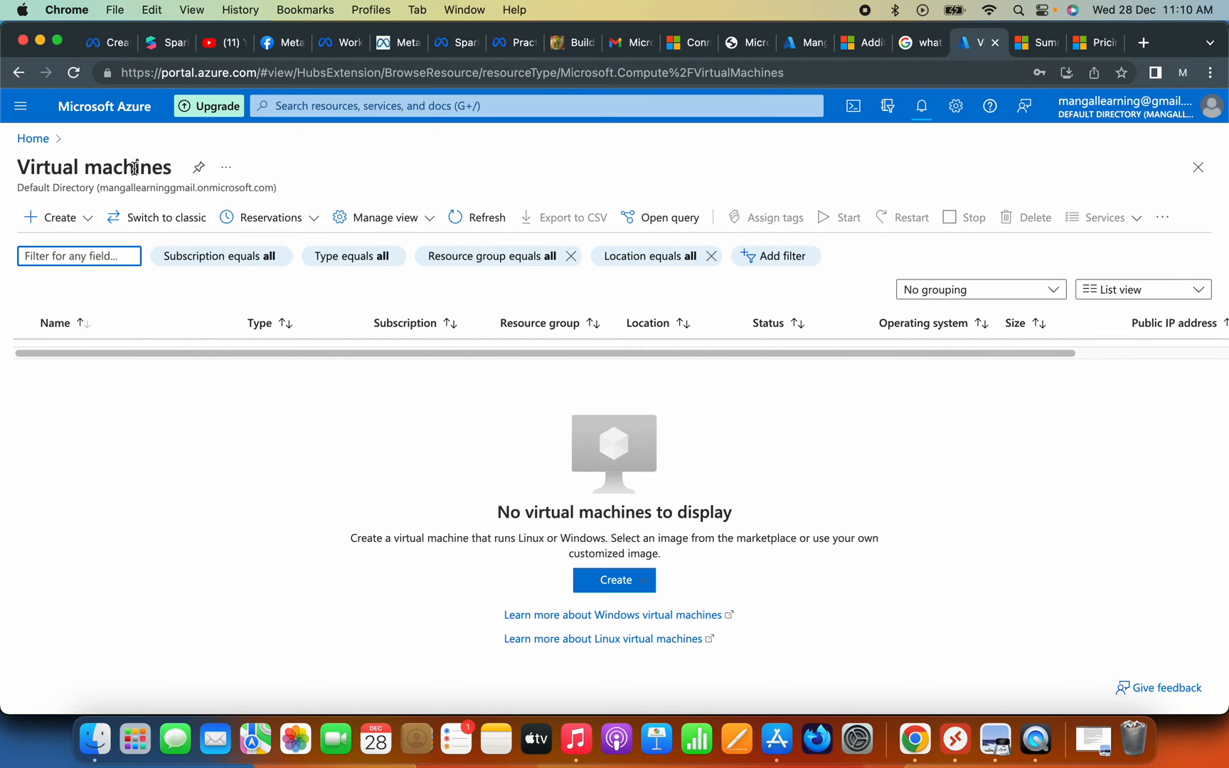
click(32, 138)
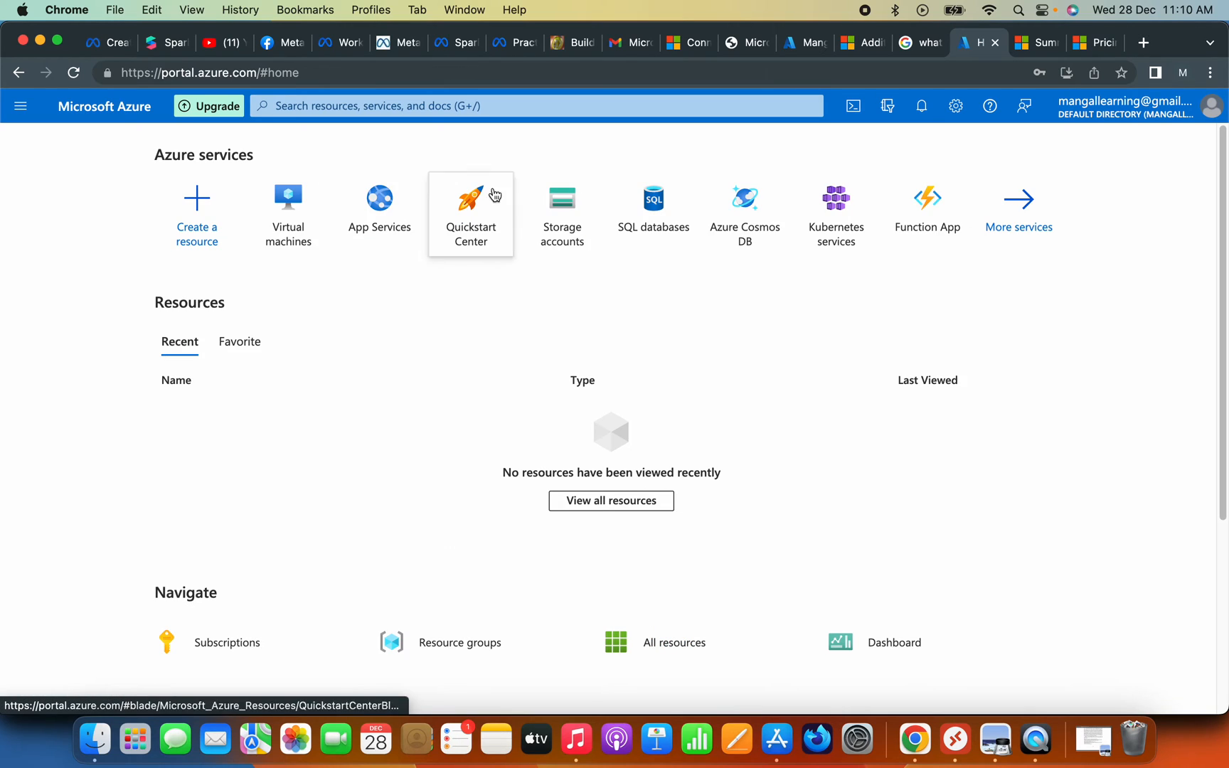
click(922, 114)
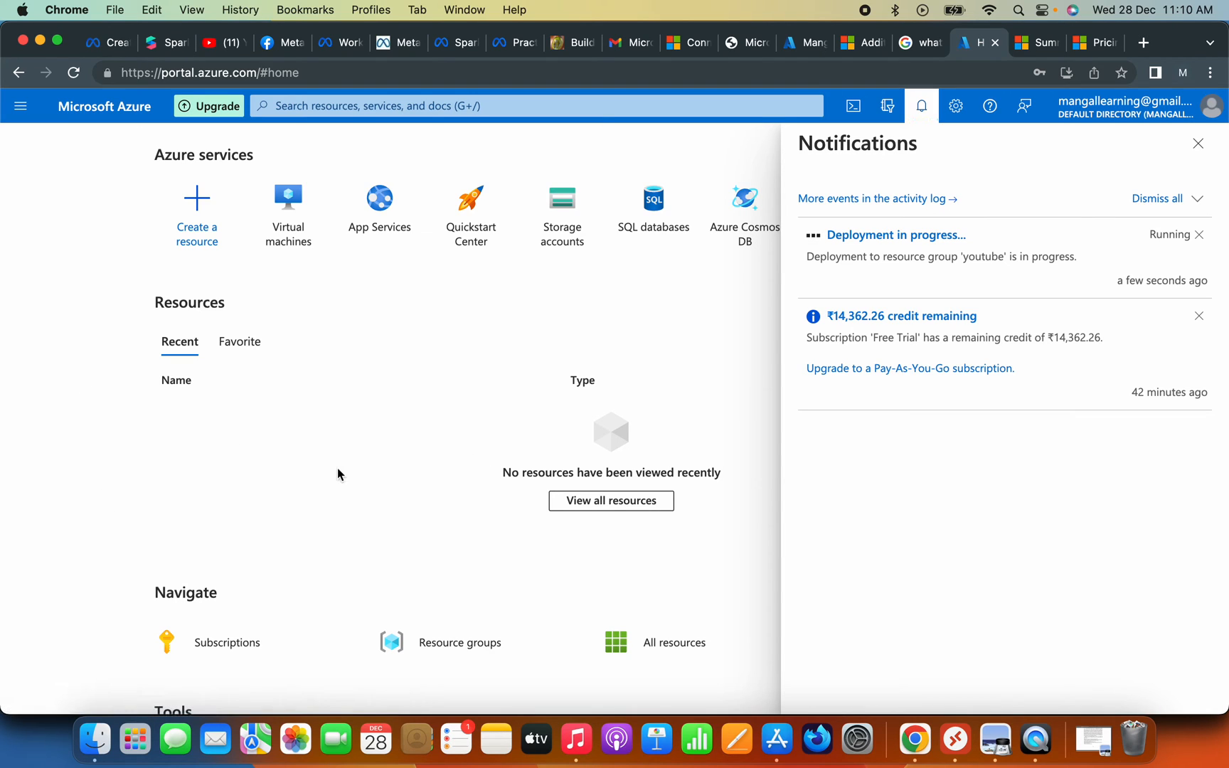
click(946, 740)
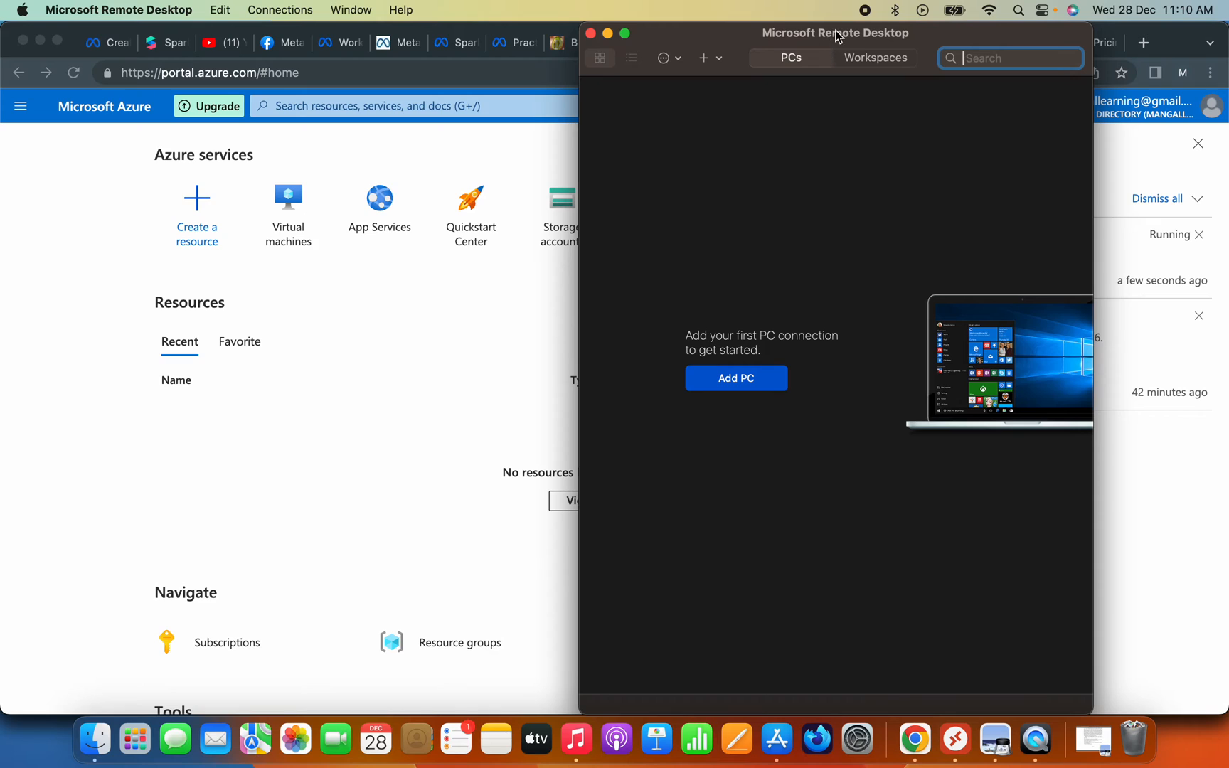
click(25, 253)
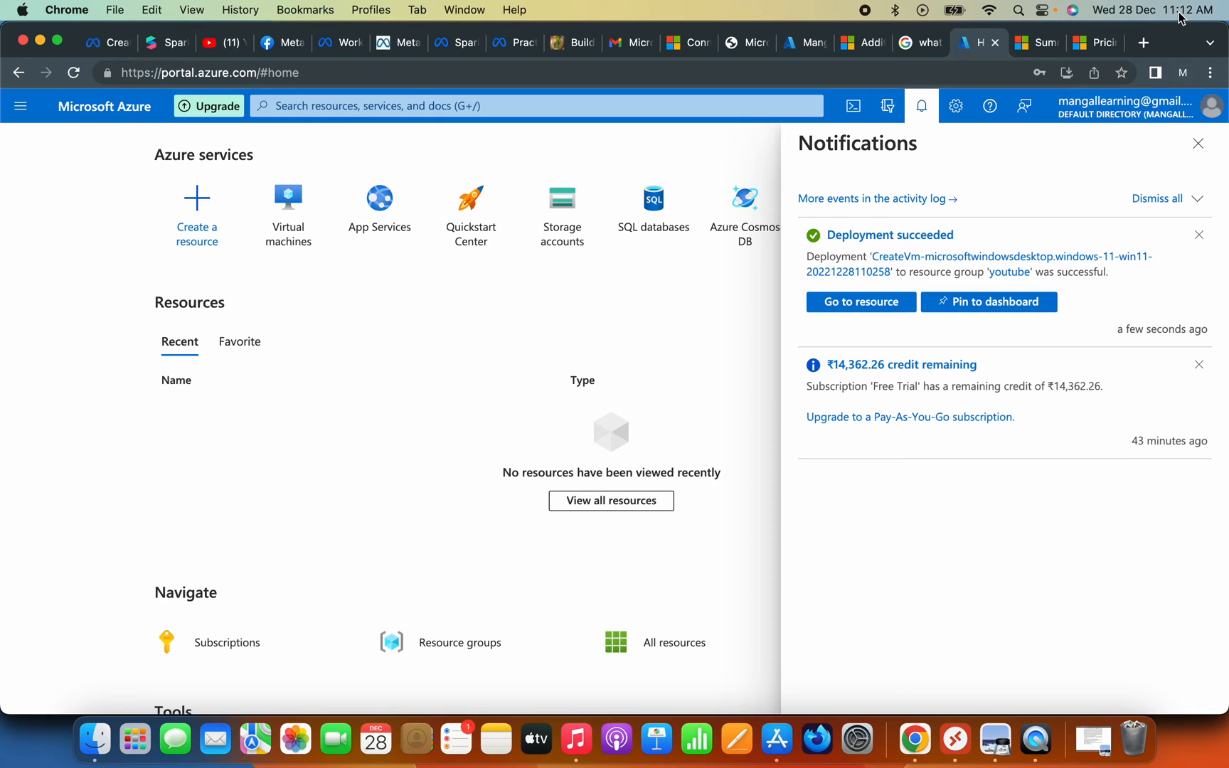
Step: Reload the Azure portal and open the youtube virtual machine's overview from the virtual machines list
click(74, 72)
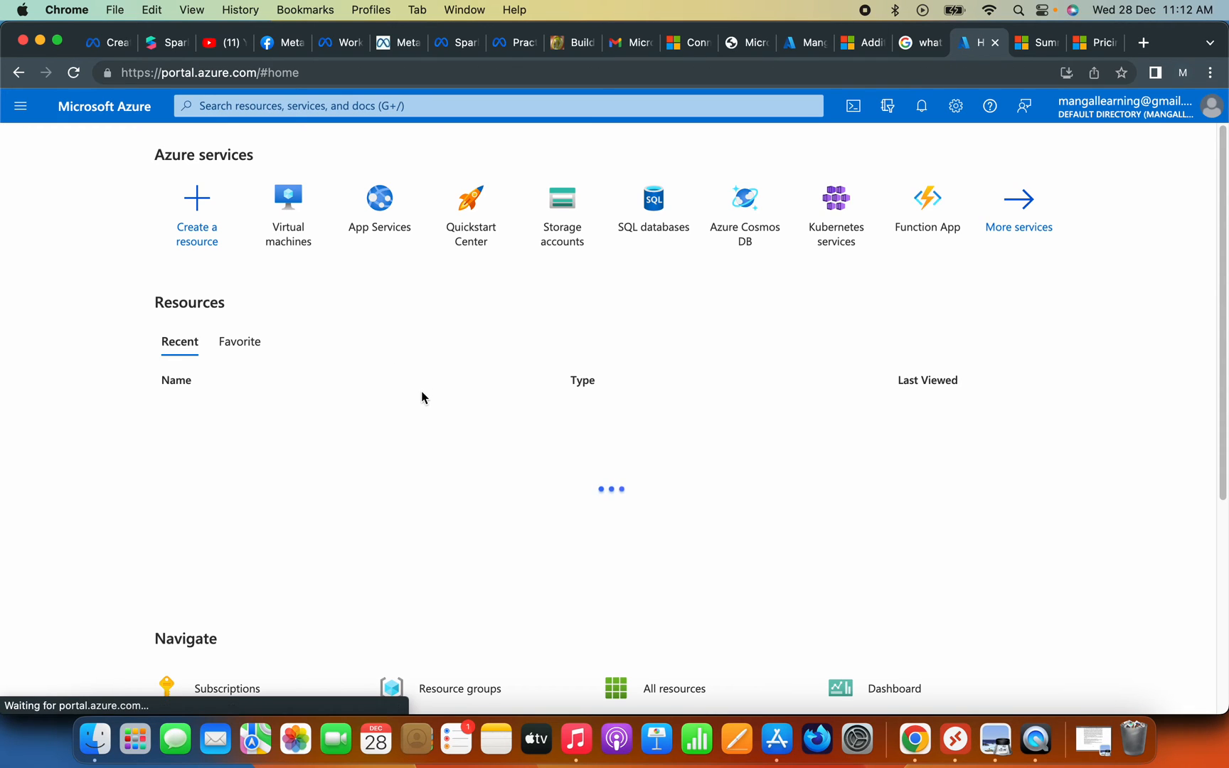
click(297, 219)
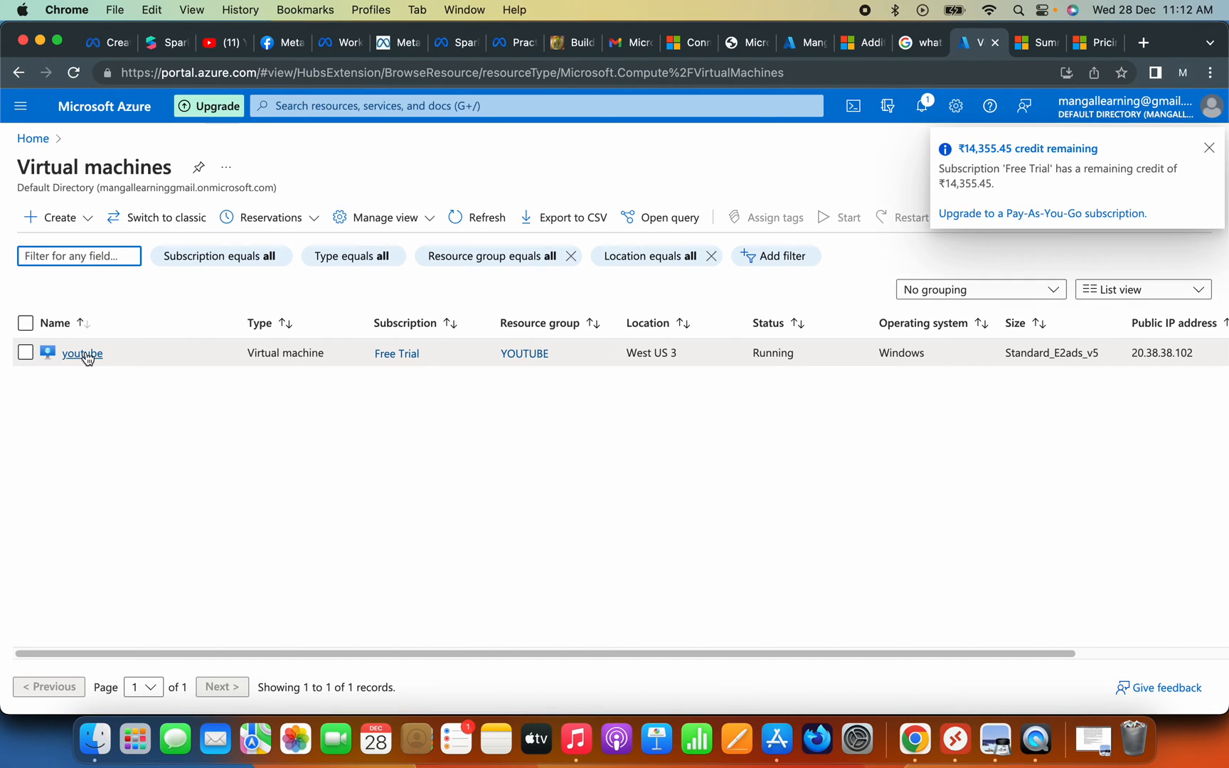
mouse_move(86, 357)
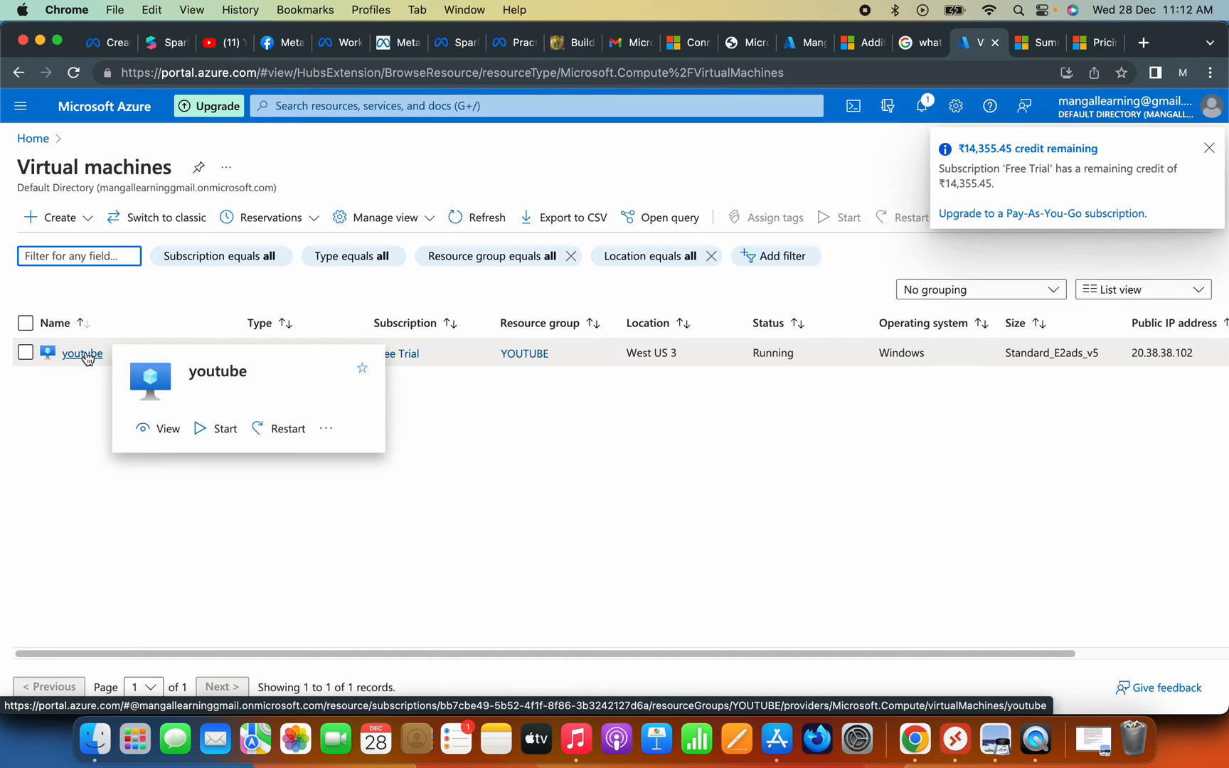
click(84, 354)
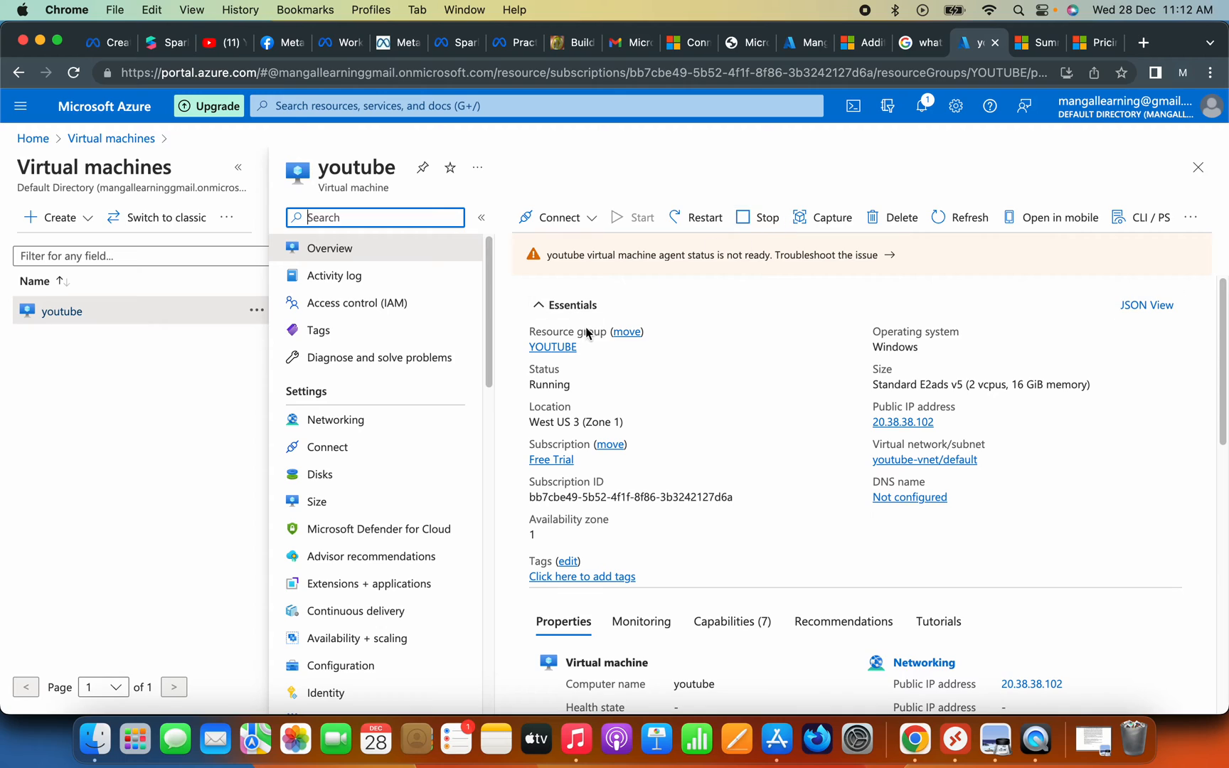
Step: Download the RDP file for the youtube virtual machine, keeping its public IP address and port 3389
click(590, 220)
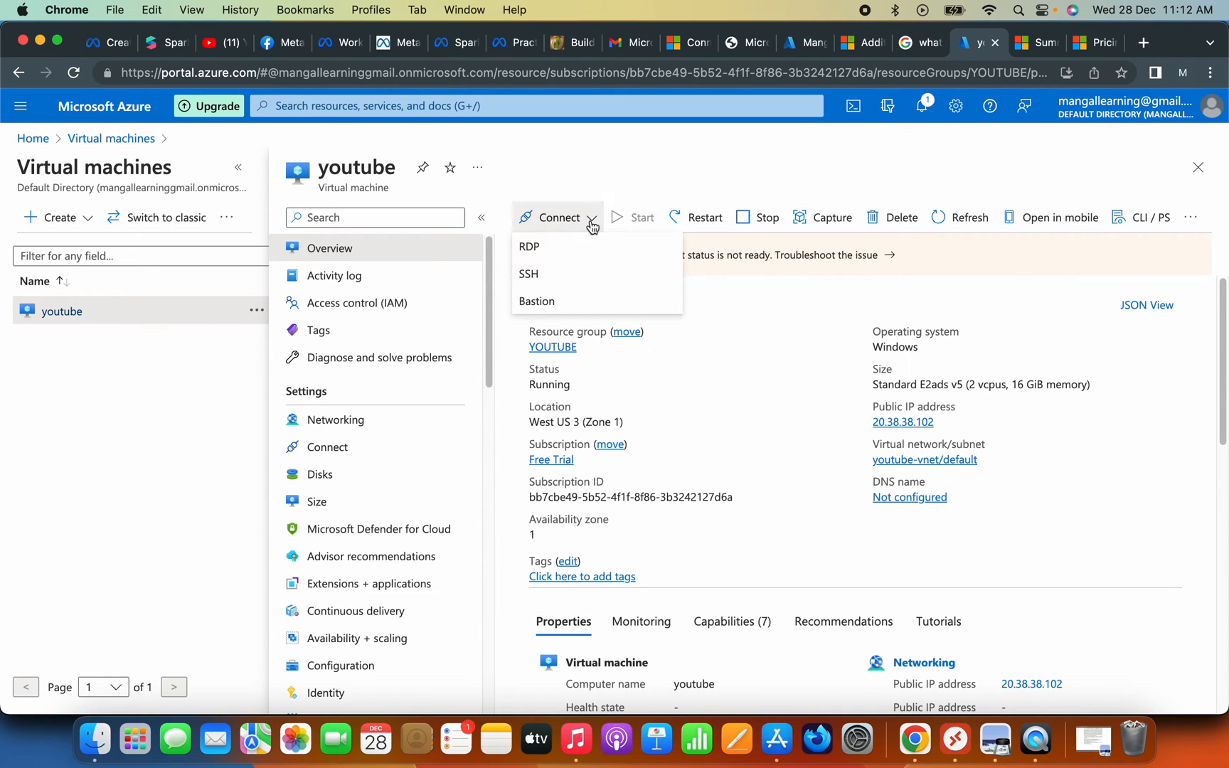
click(535, 258)
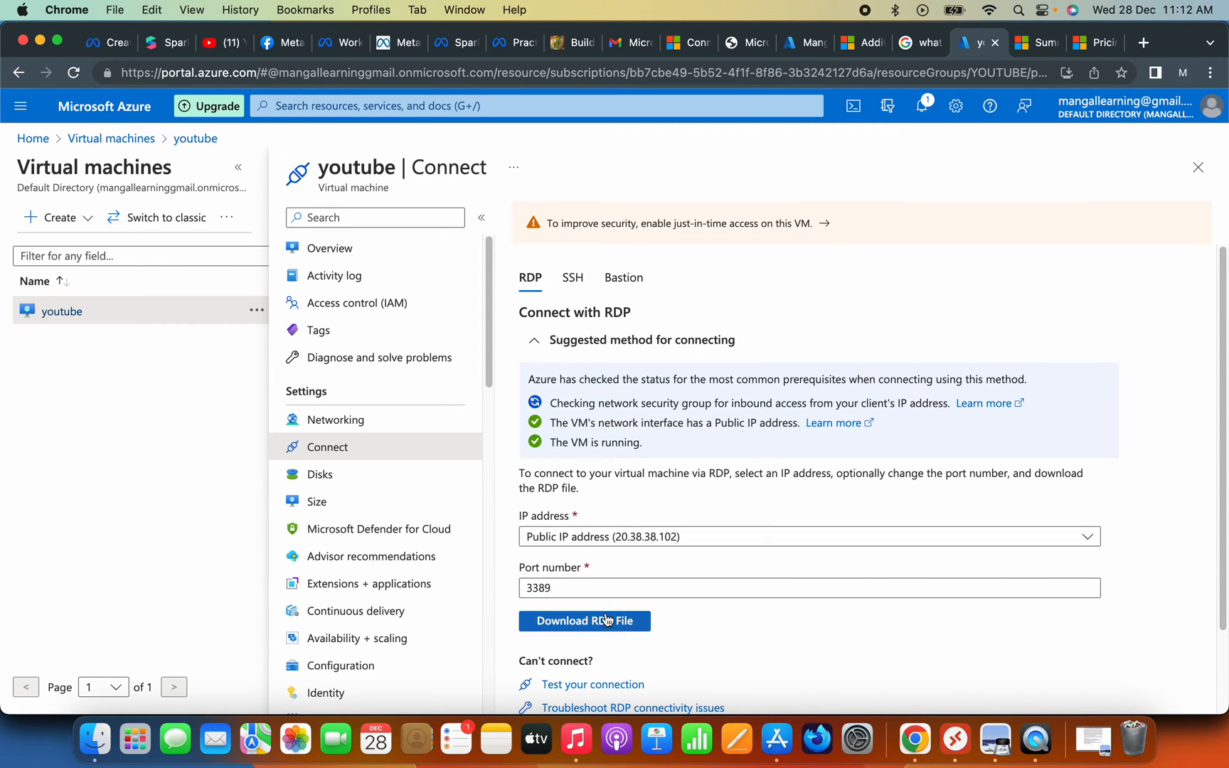
click(584, 624)
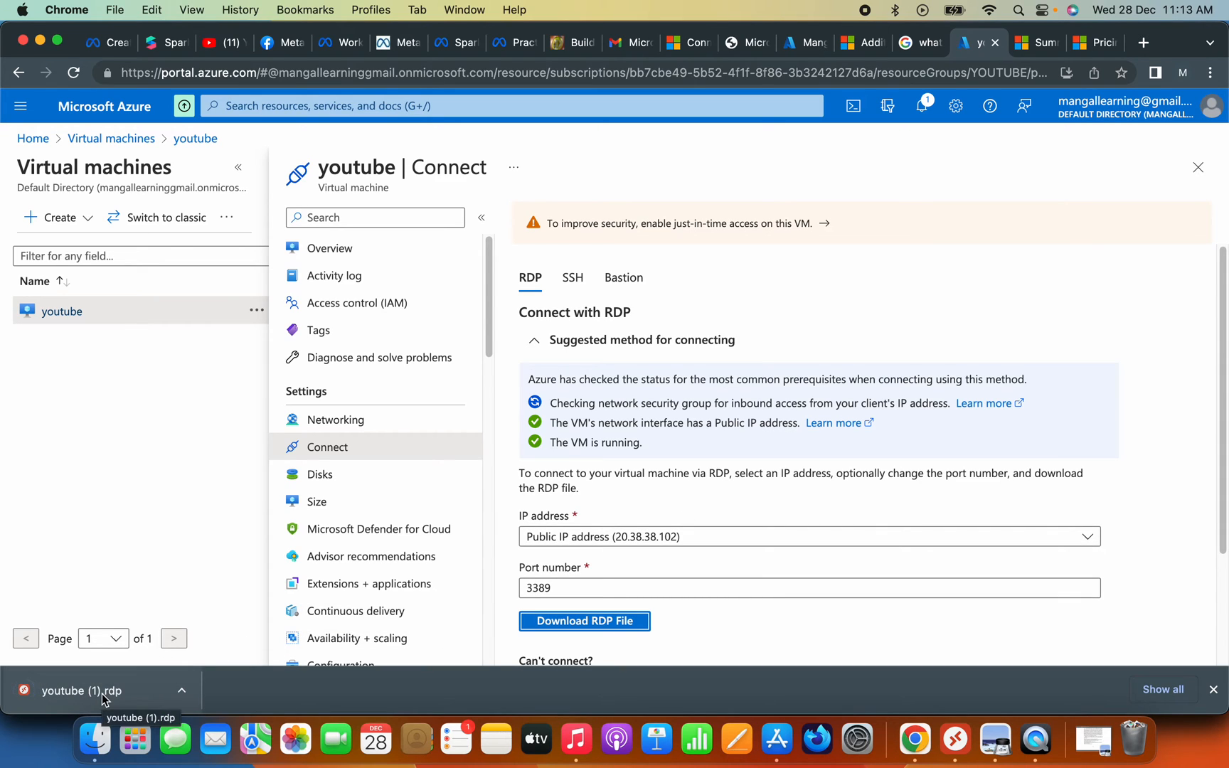
Step: Open the downloaded youtube (1).rdp file in Microsoft Remote Desktop
click(954, 742)
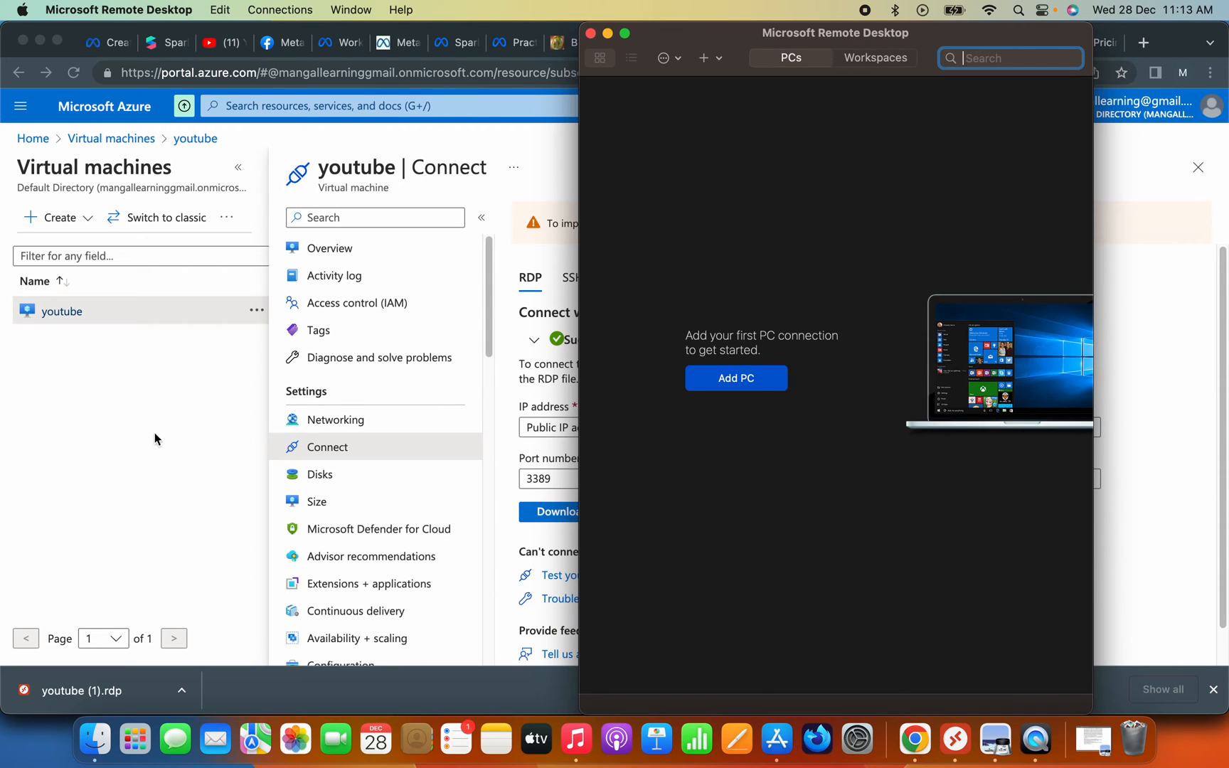
click(94, 433)
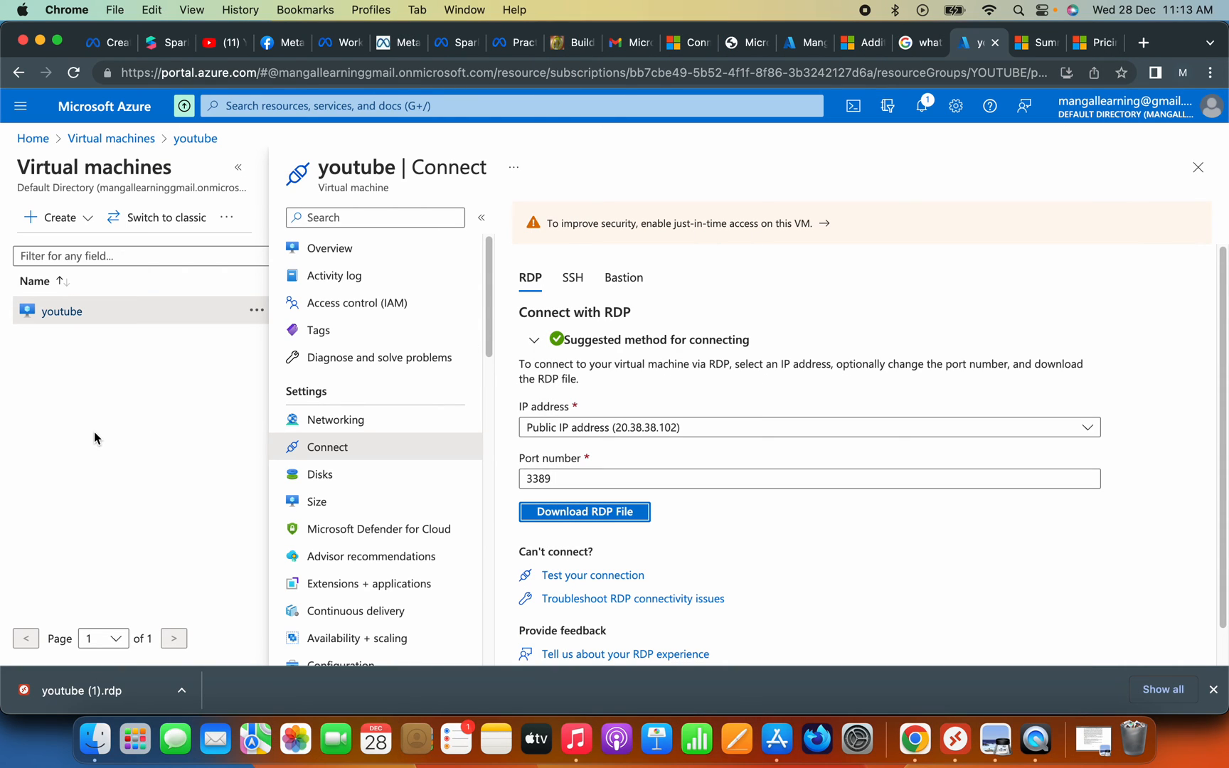
click(89, 696)
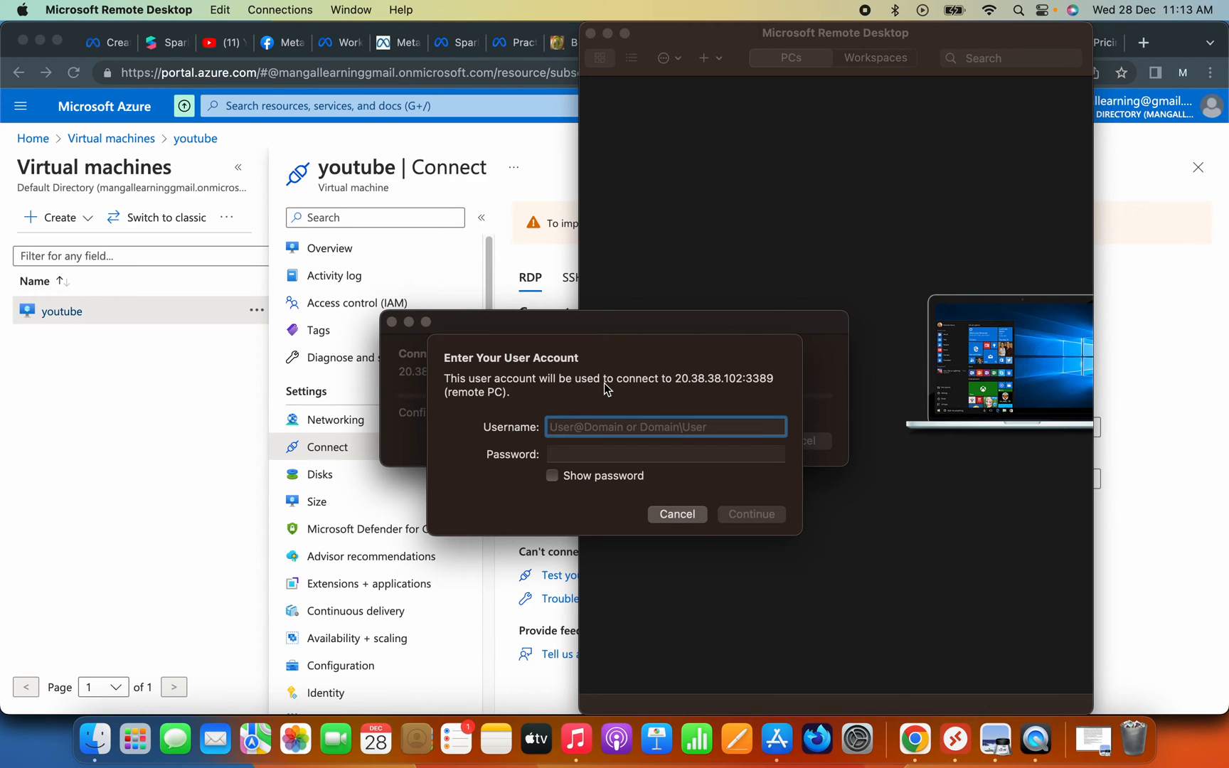
Step: Connect to the remote PC with the username youtube and the account password, accepting the unverified certificate
text(you)
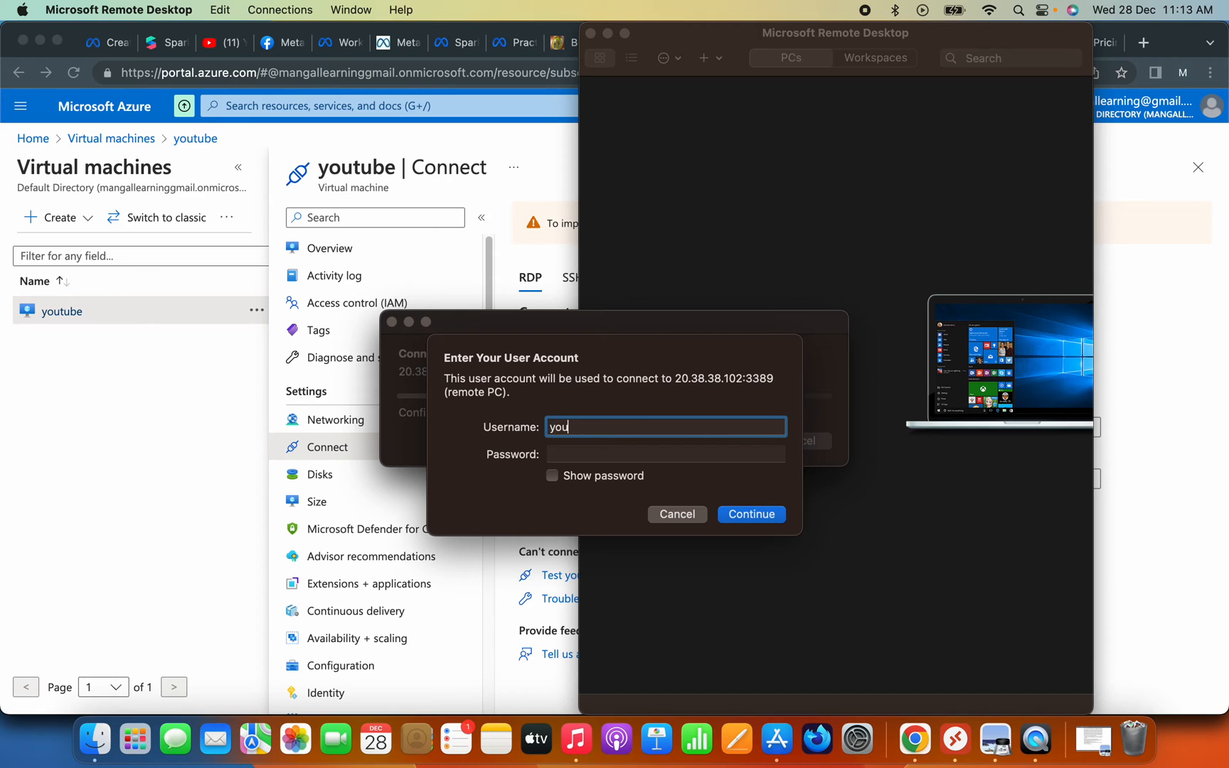
text(tube)
click(569, 449)
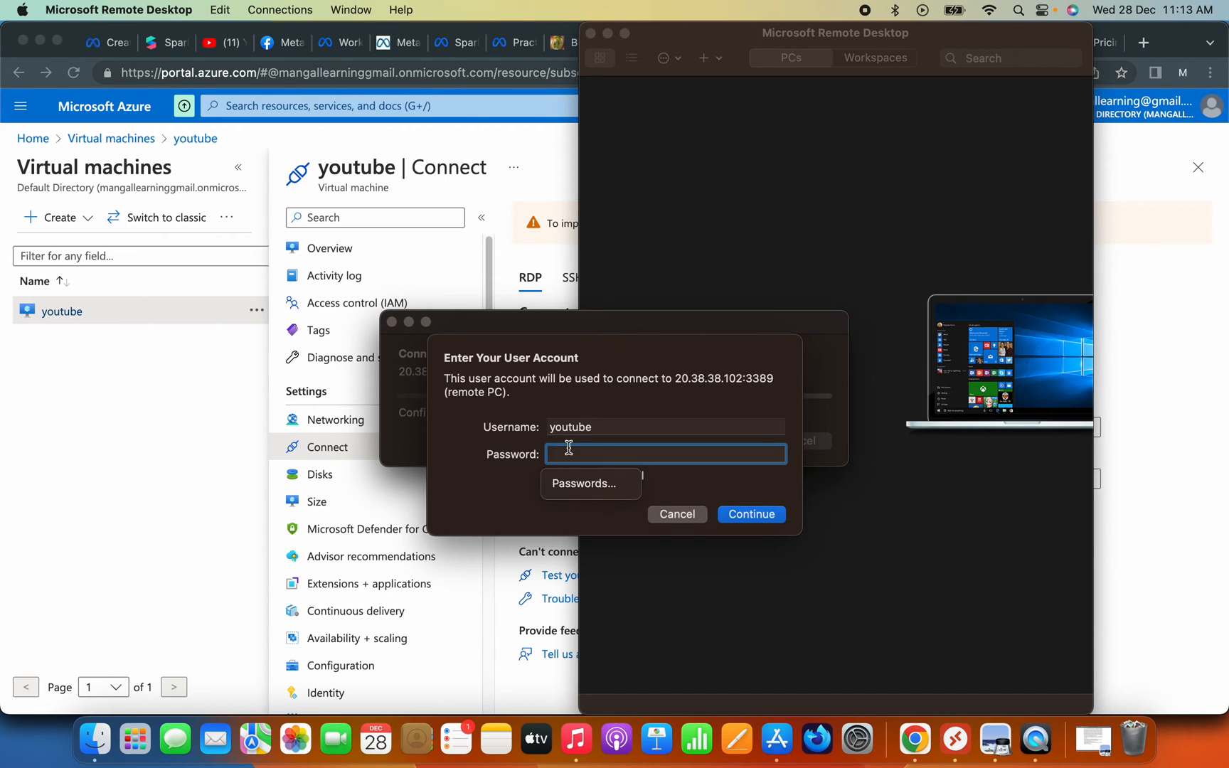
text(••••)
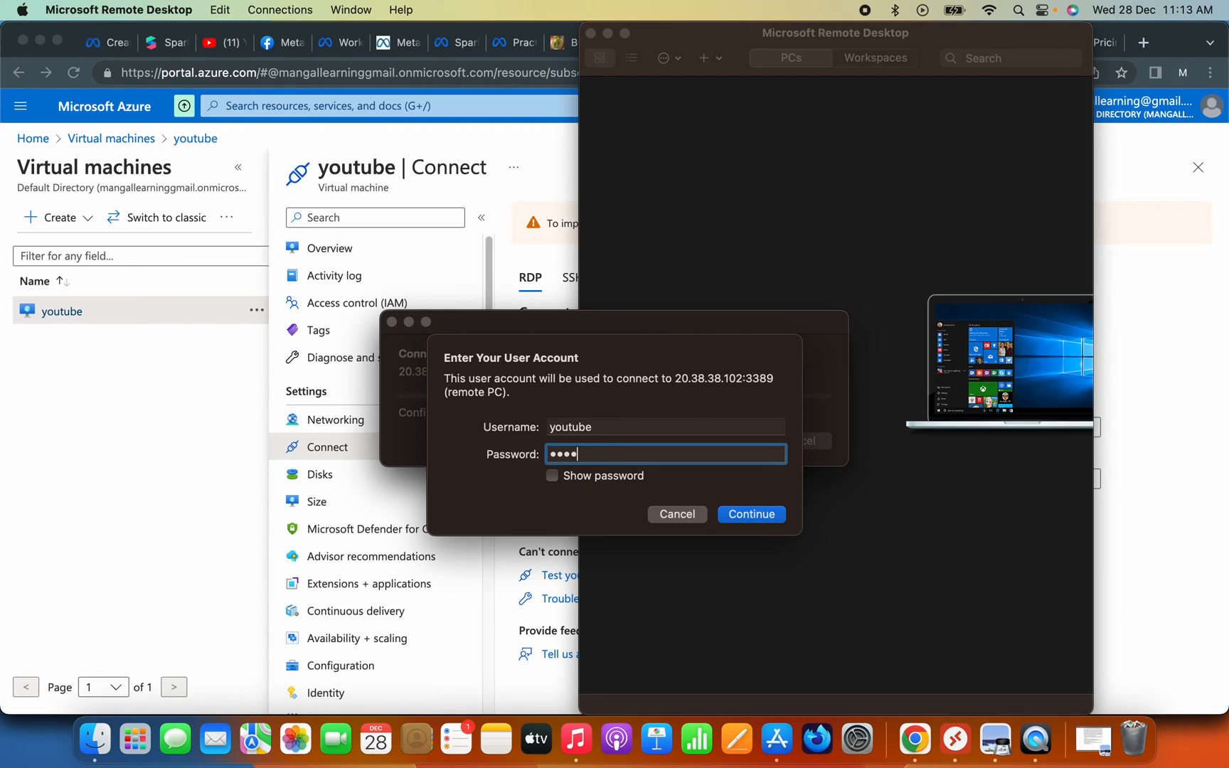
text(••••••••)
click(762, 516)
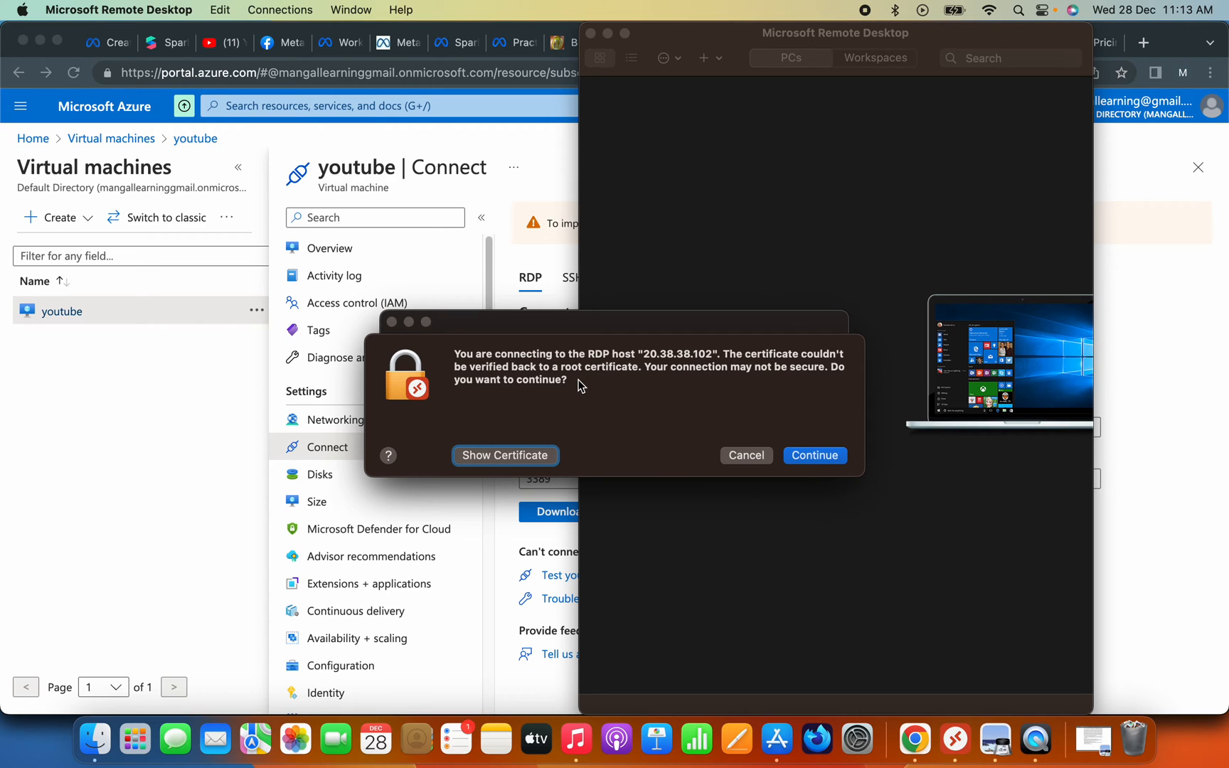
click(827, 458)
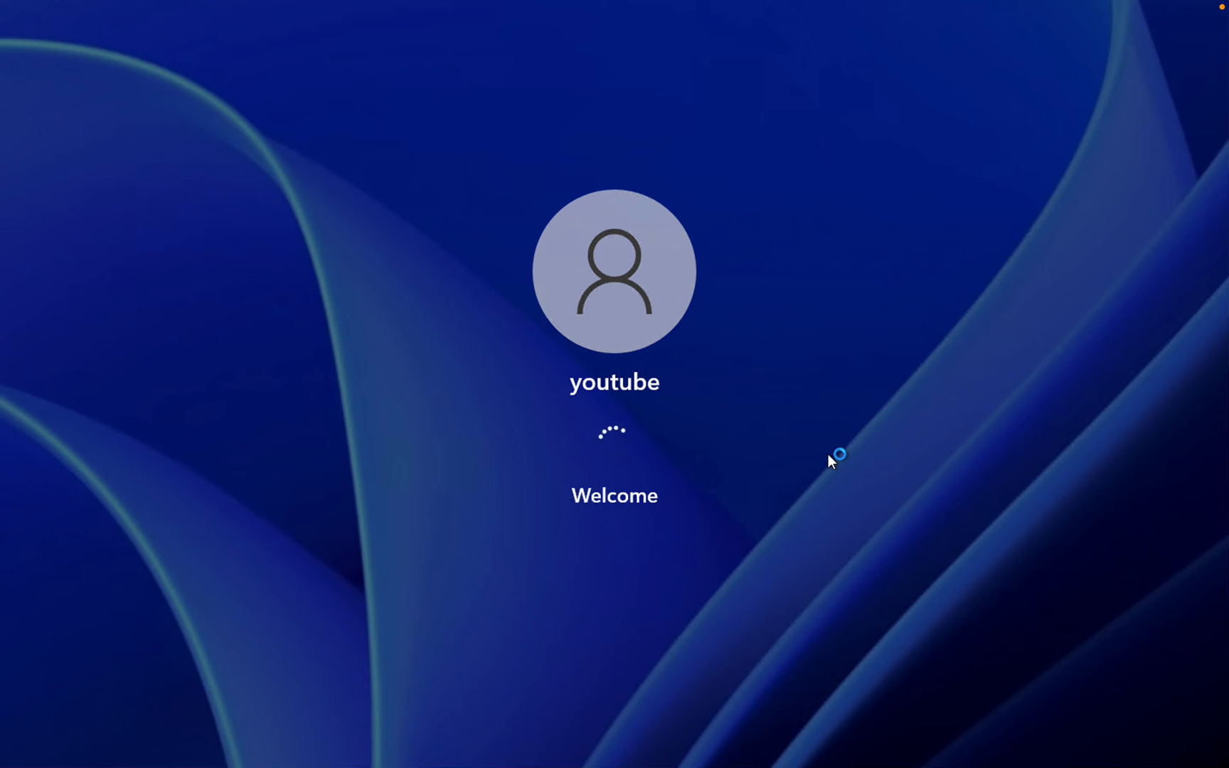
Step: Take the remote desktop session out of full screen, then reposition and enlarge its window on the Mac desktop
mouse_move(576, 6)
mouse_move(48, 34)
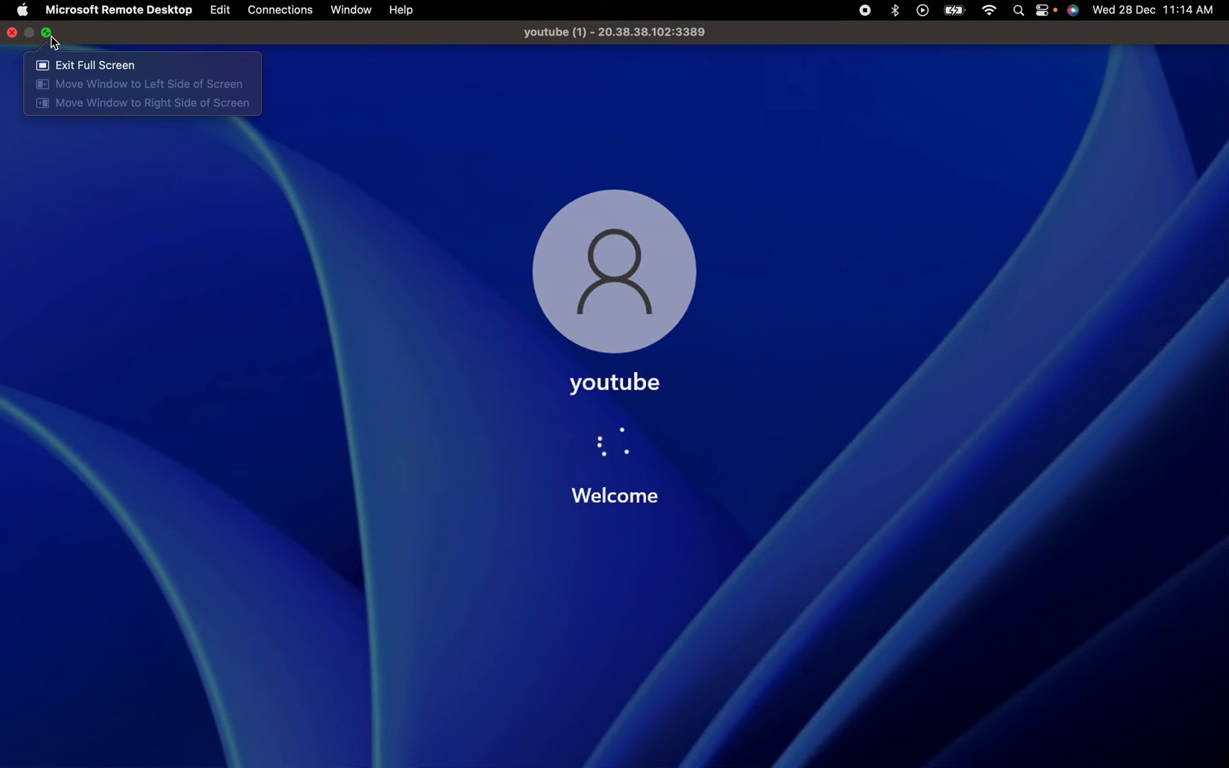
click(48, 34)
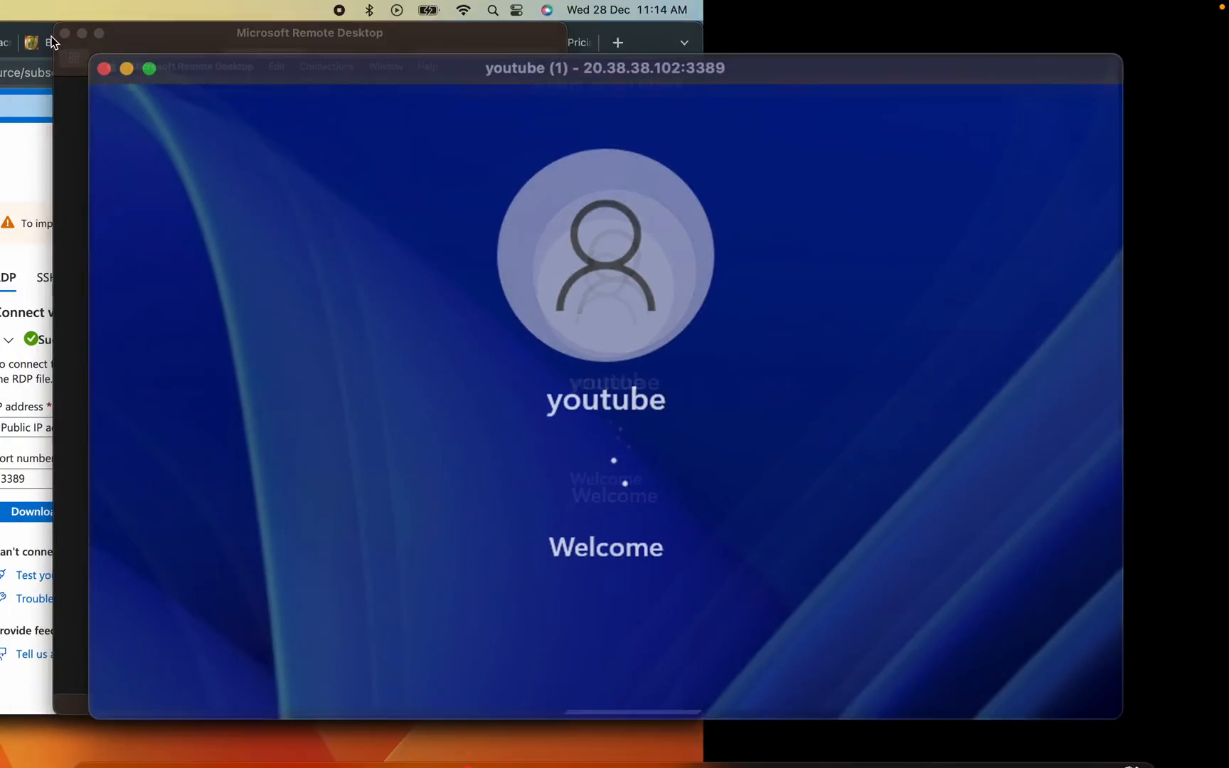
drag(204, 216, 64, 215)
drag(677, 140, 696, 57)
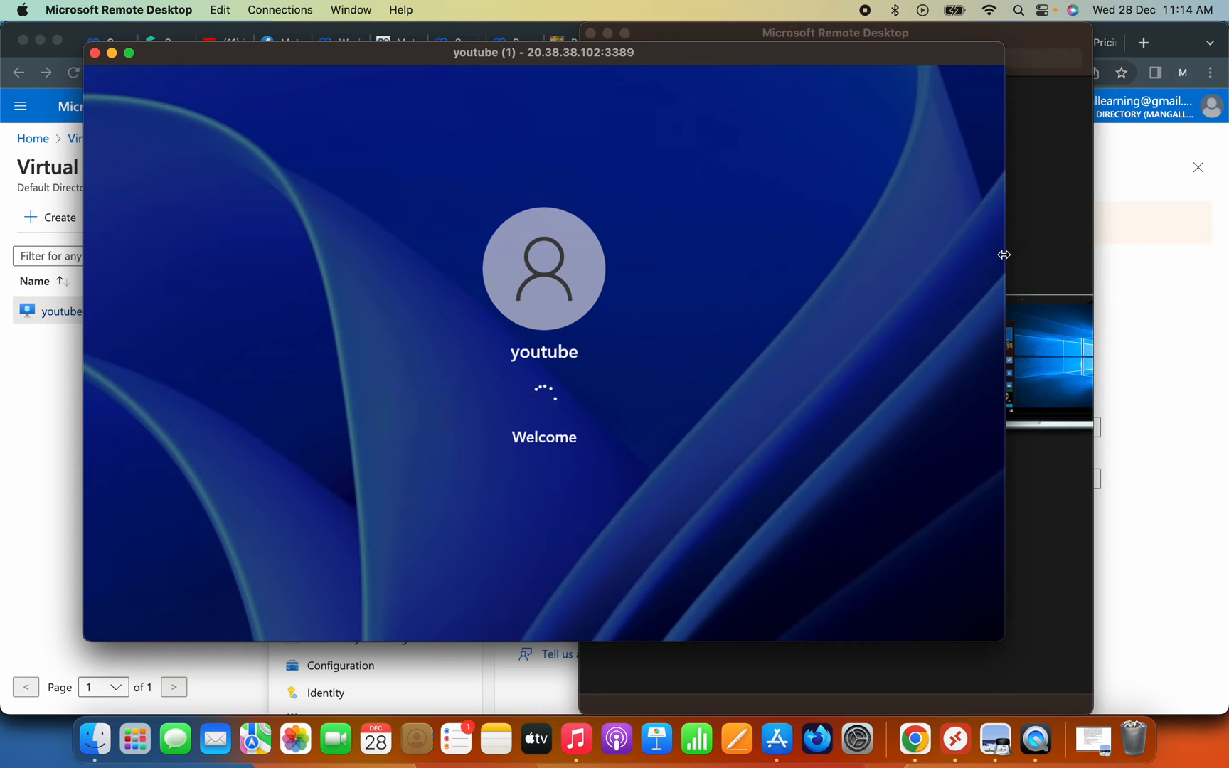
drag(1003, 262, 1154, 273)
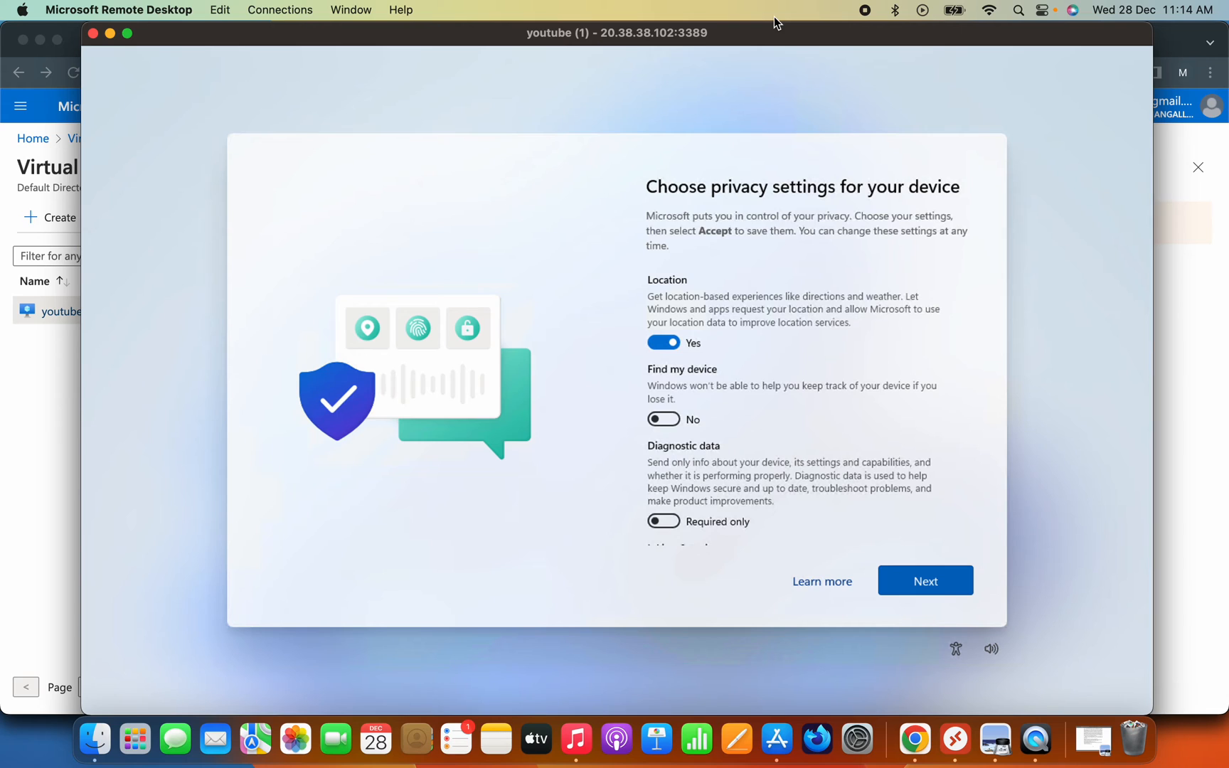
Step: Turn off Location in the Windows privacy settings, review the remaining options and accept them
click(673, 343)
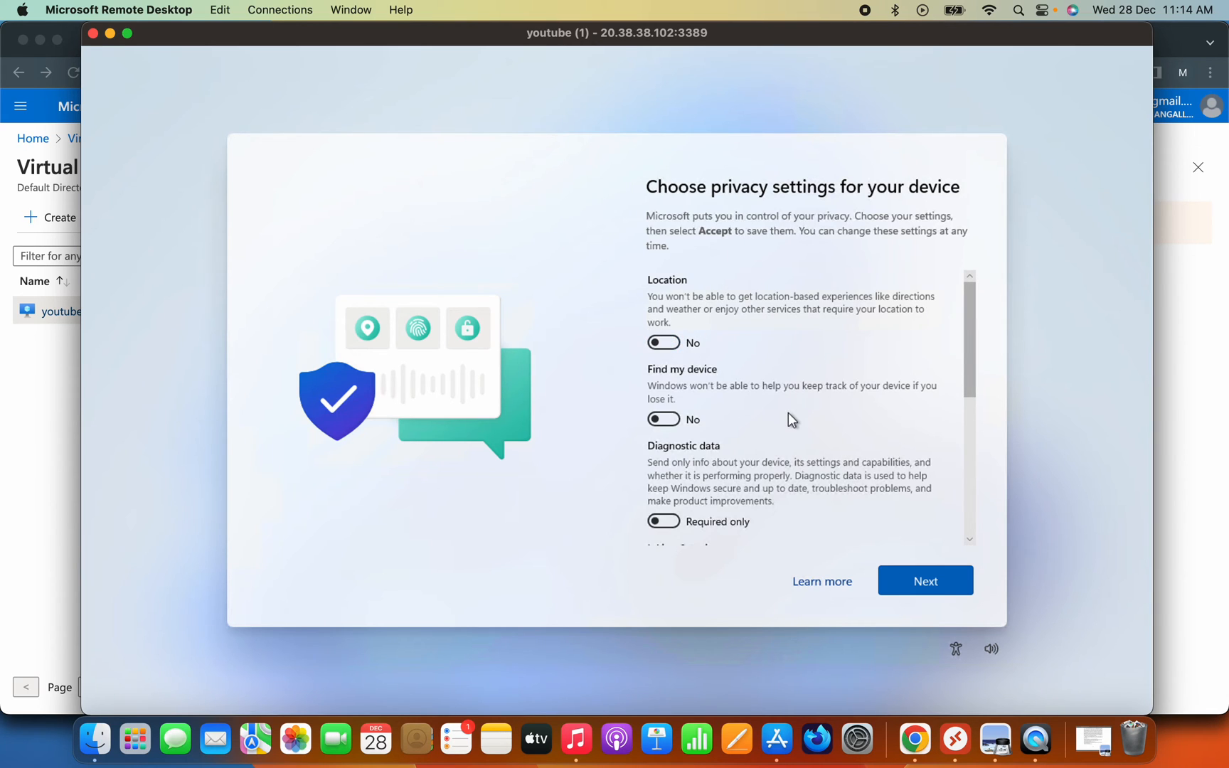
scroll(788, 414, down, 5)
scroll(789, 418, up, 2)
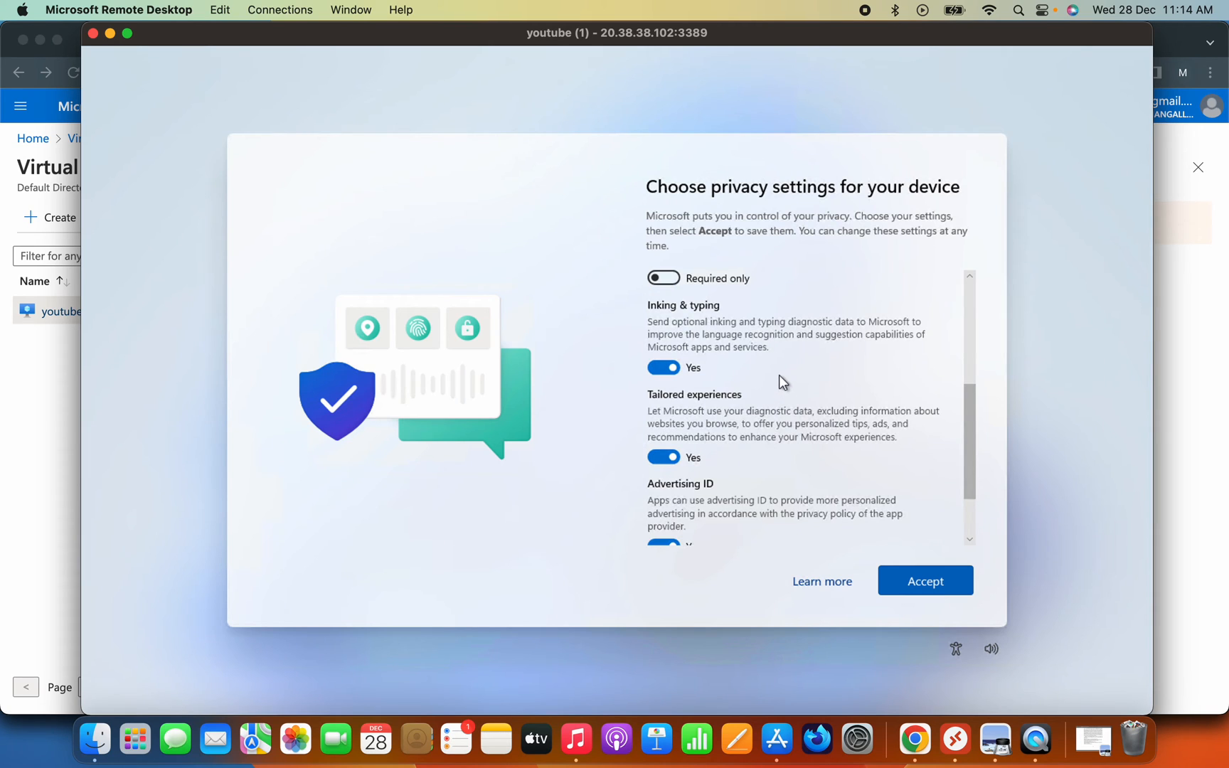
scroll(780, 384, up, 3)
scroll(789, 421, down, 5)
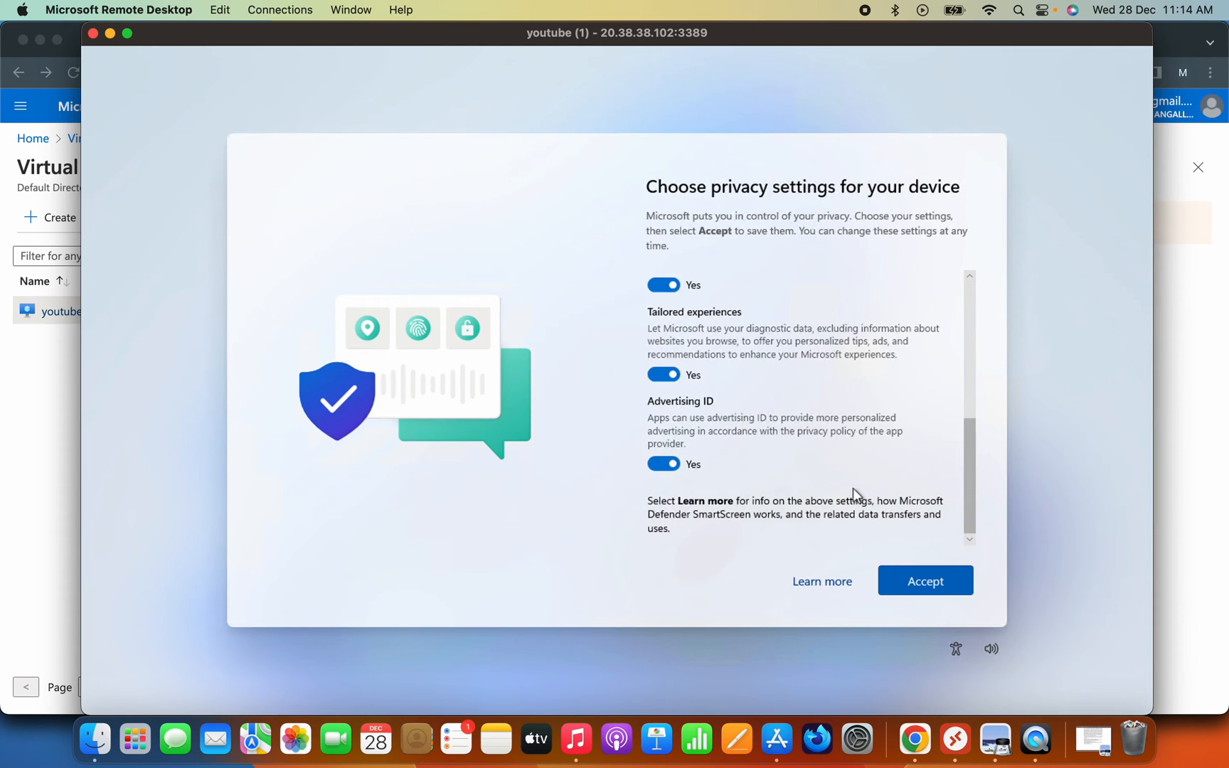
click(927, 579)
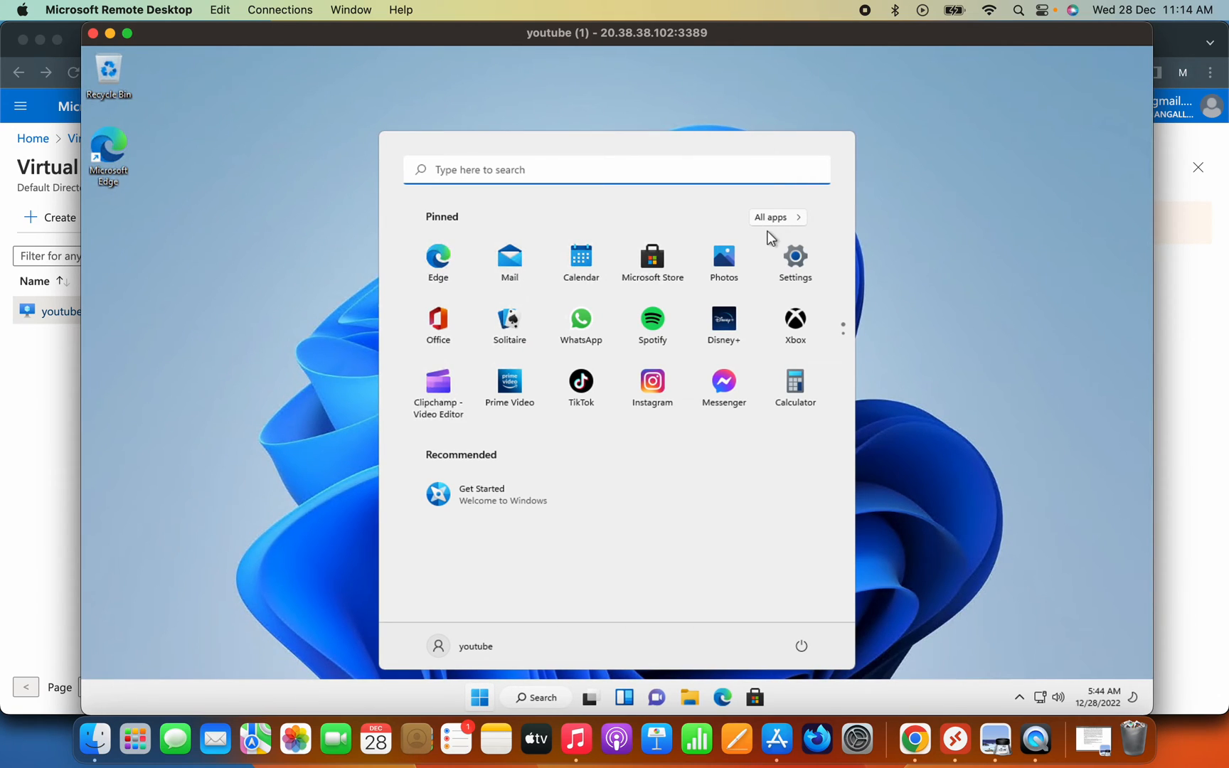
click(128, 34)
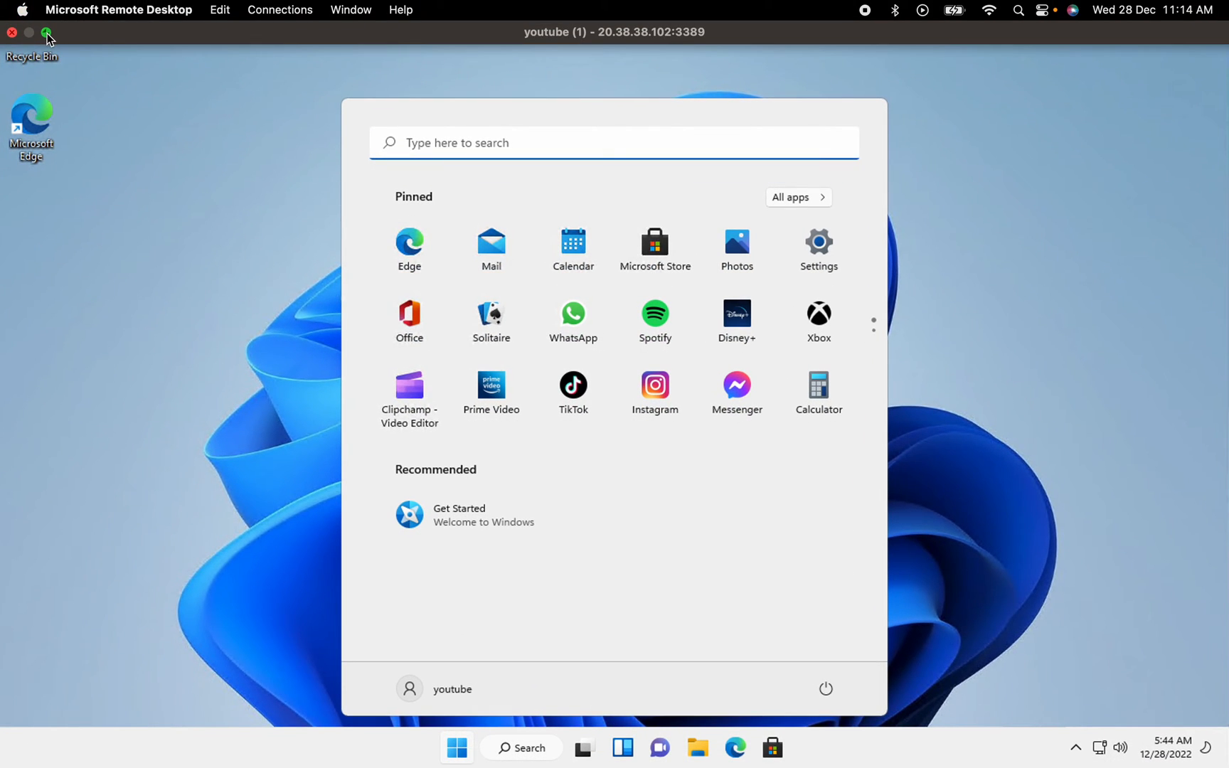
click(46, 33)
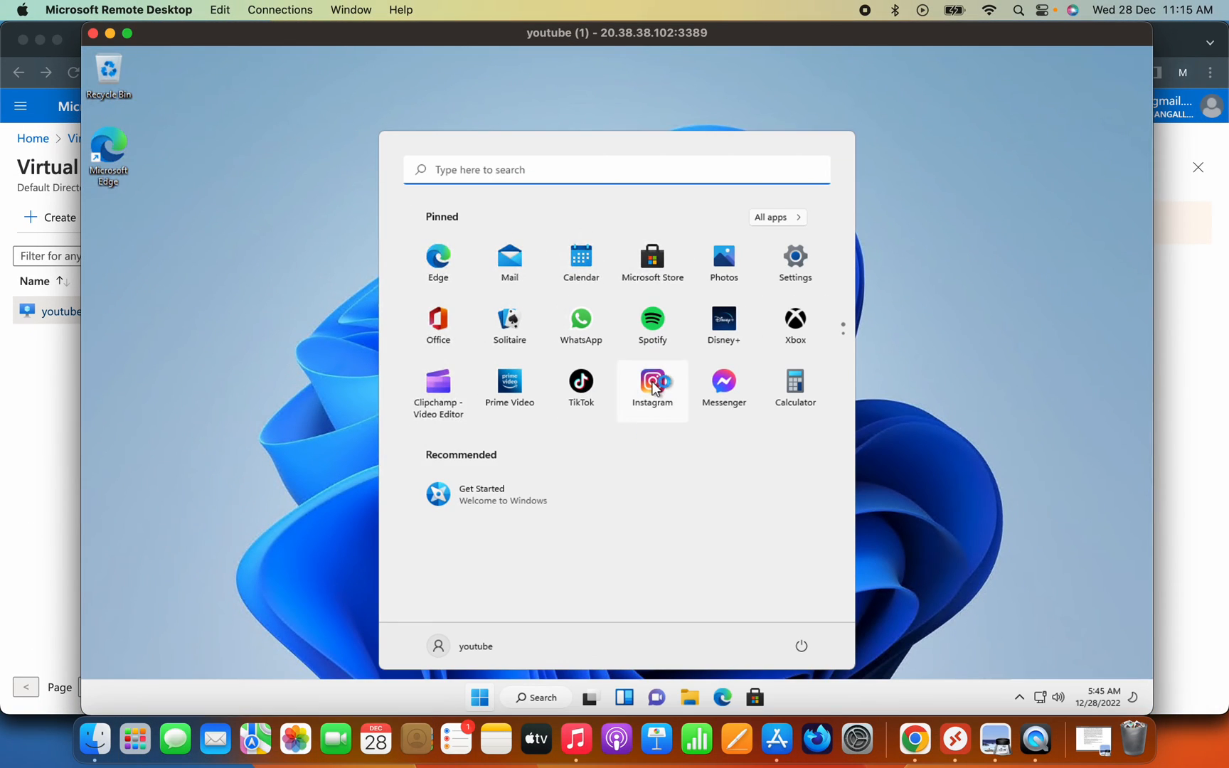
scroll(654, 387, down, 1)
scroll(654, 388, up, 1)
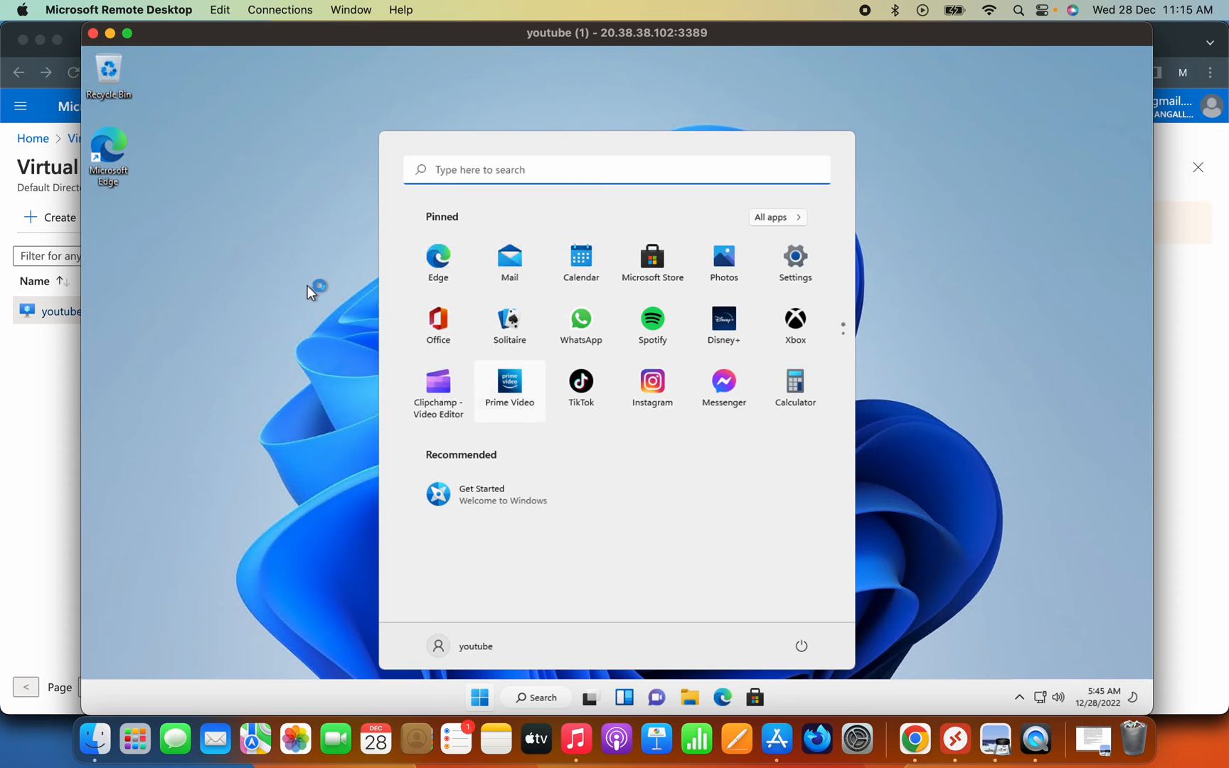
Step: Launch Microsoft Edge on the remote desktop, complete its first-run setup without importing data, and open a new tab
click(249, 270)
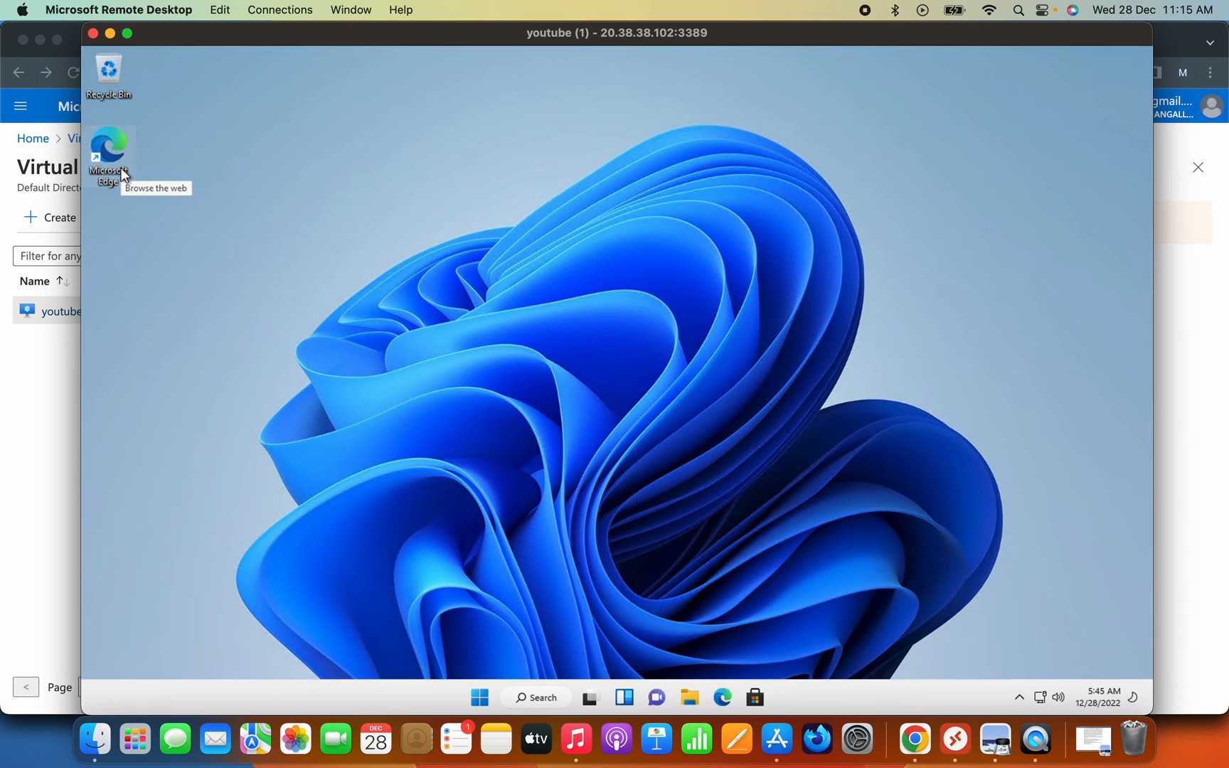
double_click(121, 145)
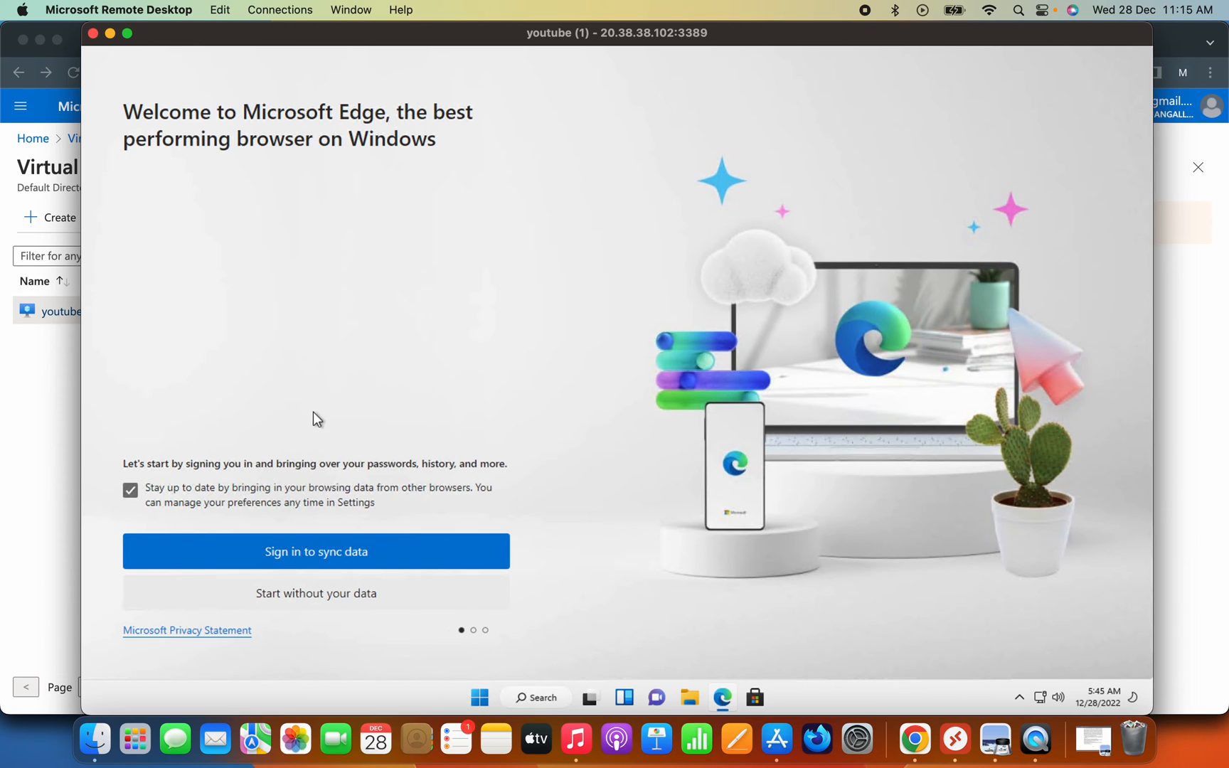
click(348, 598)
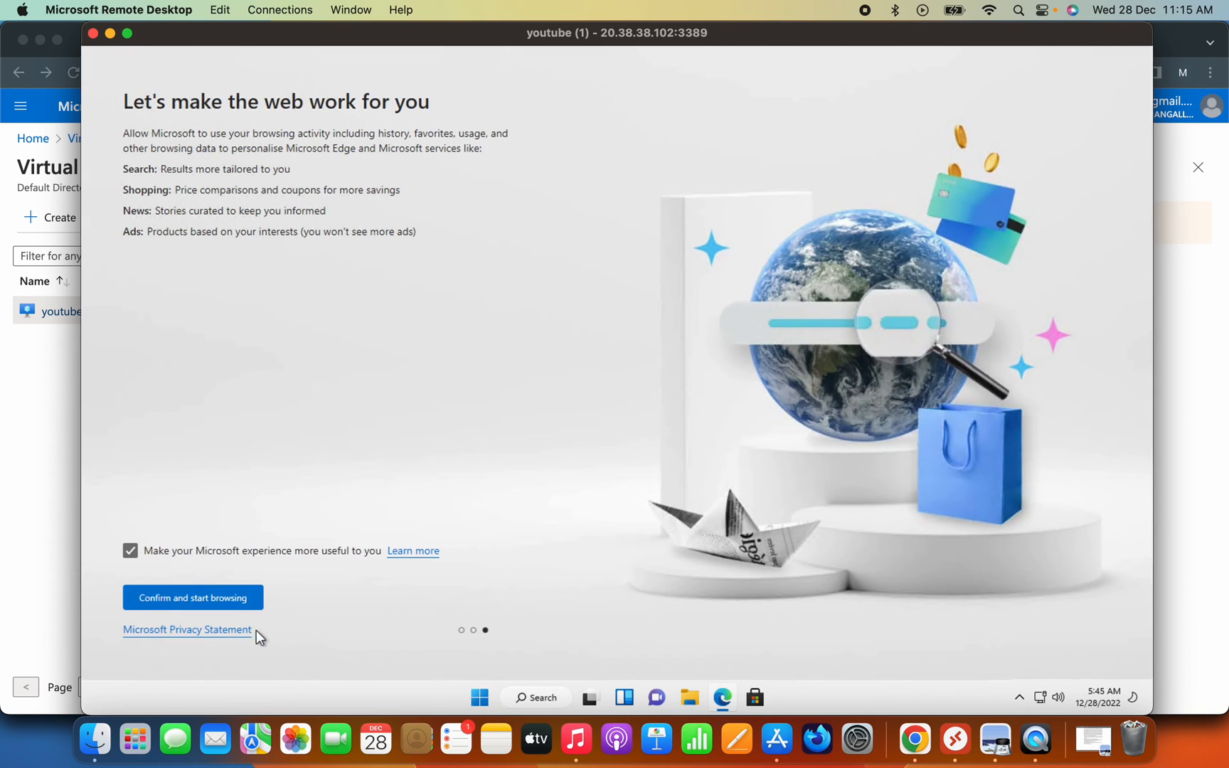
click(235, 599)
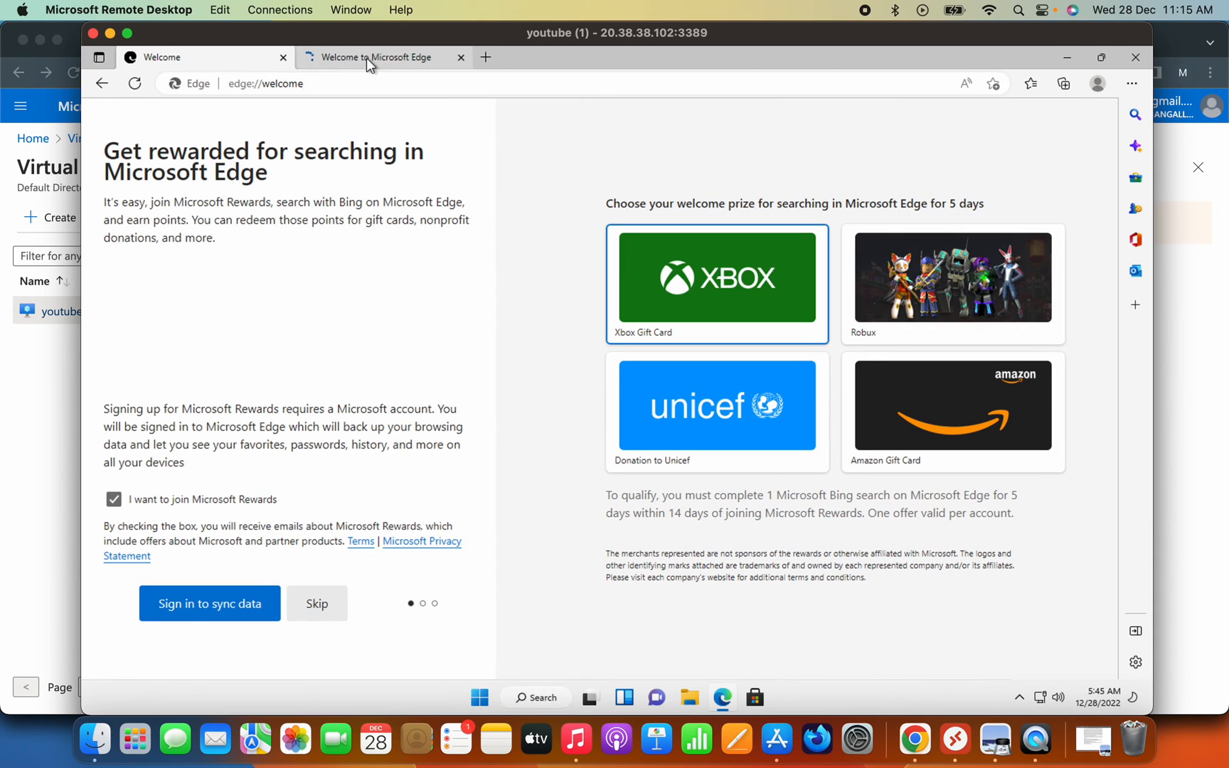
click(365, 58)
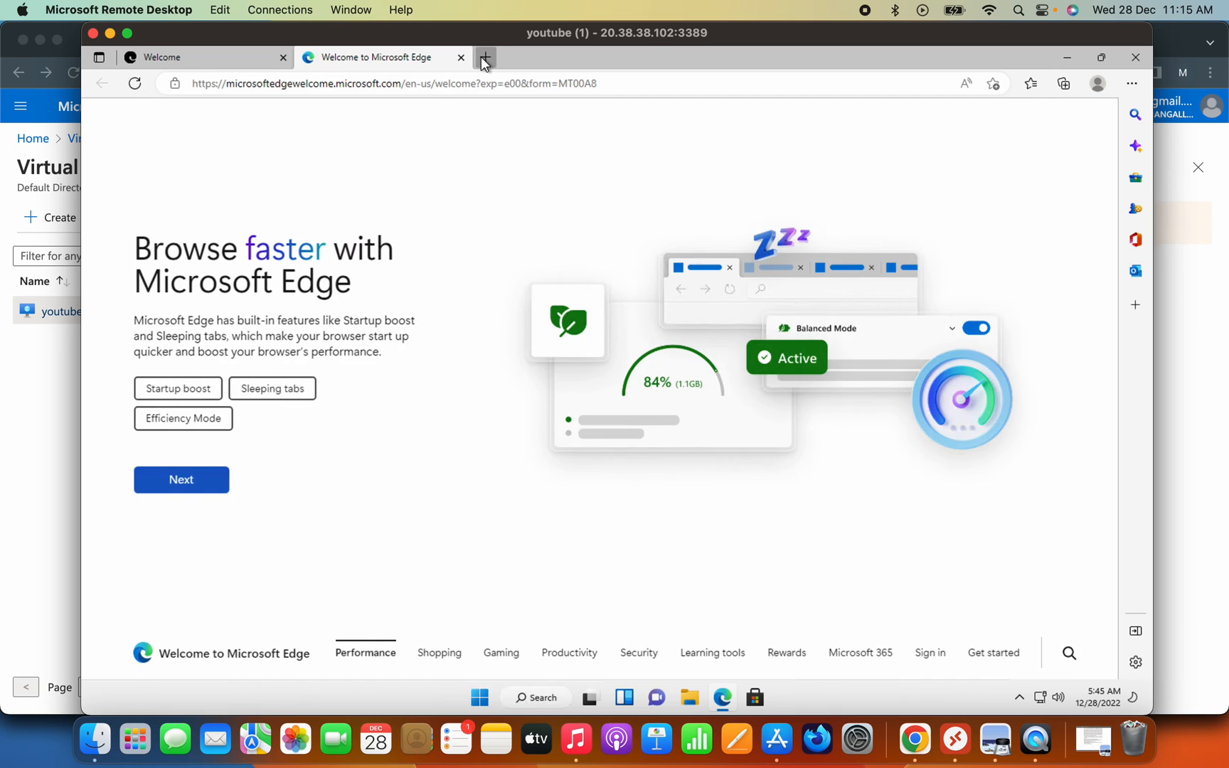
click(484, 59)
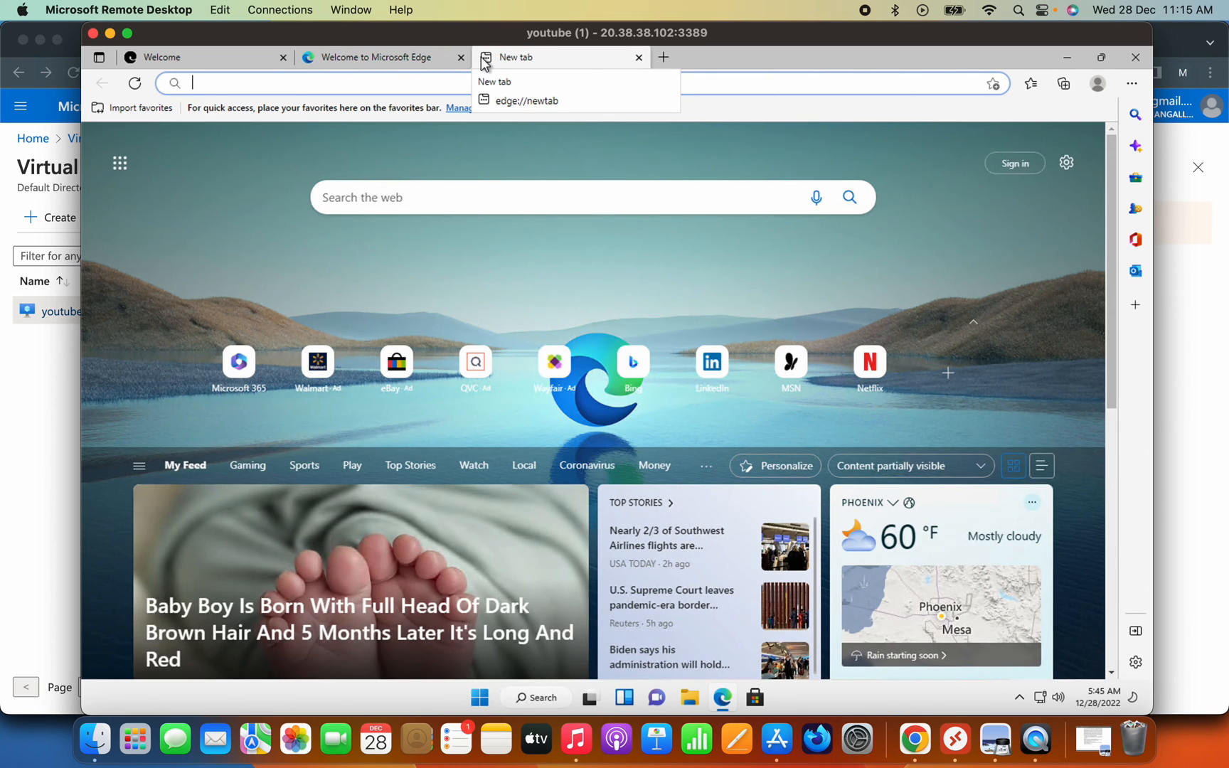
text(network)
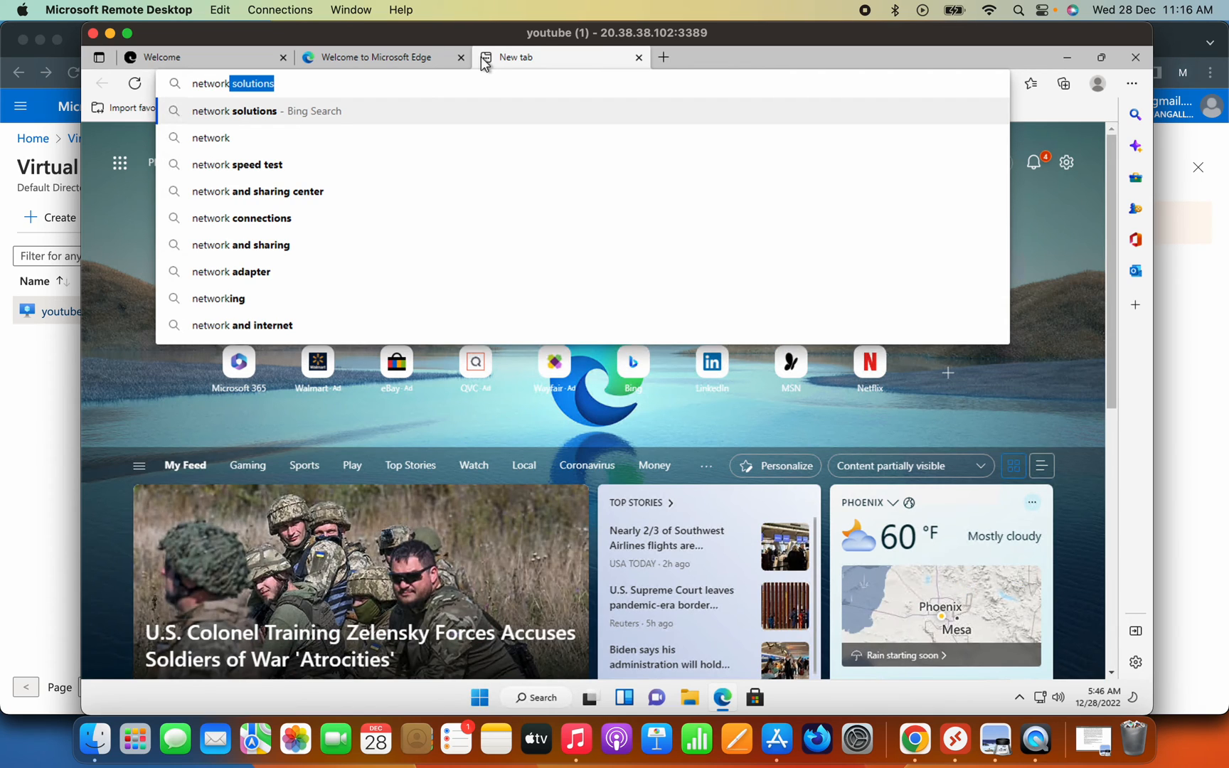
key(BackSpace)
key(BackSpace)
key(BackSpace)
key(BackSpace)
key(BackSpace)
key(BackSpace)
key(BackSpace)
key(BackSpace)
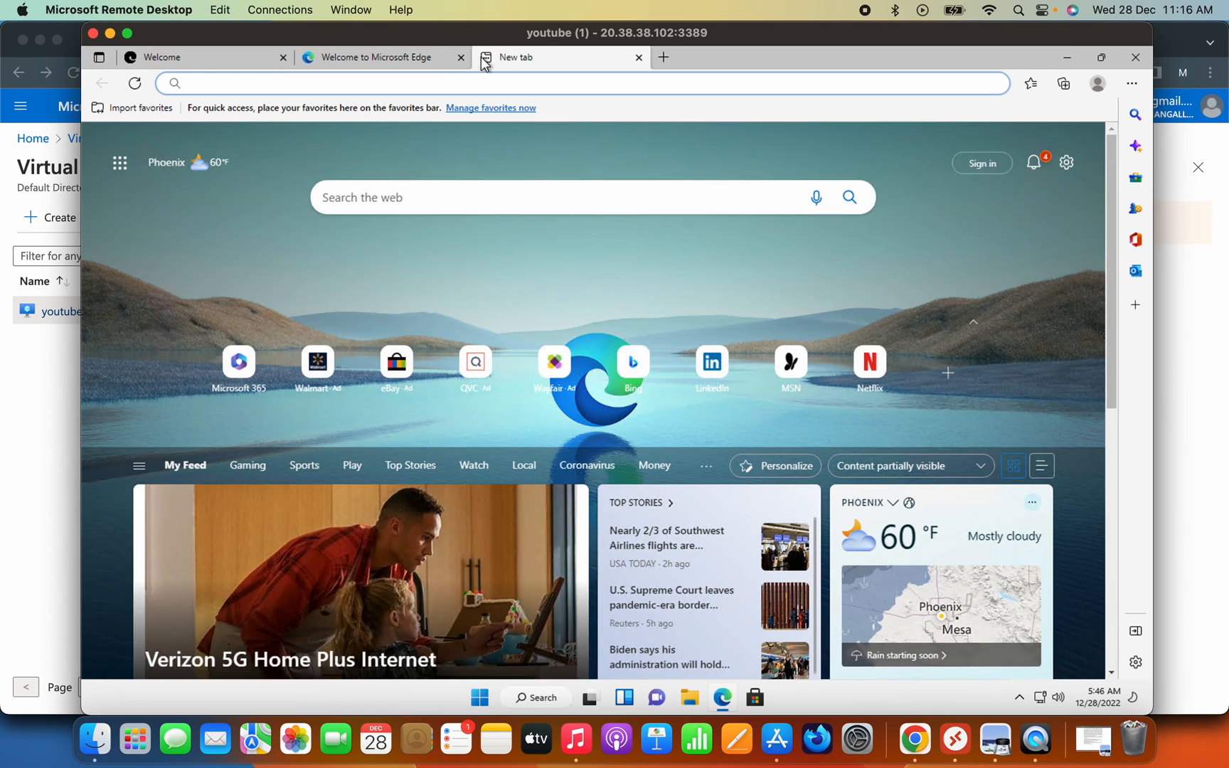
Step: Search the web for netflix, open the netflix.com result, look through the page and highlight the advertised starting price
text(net)
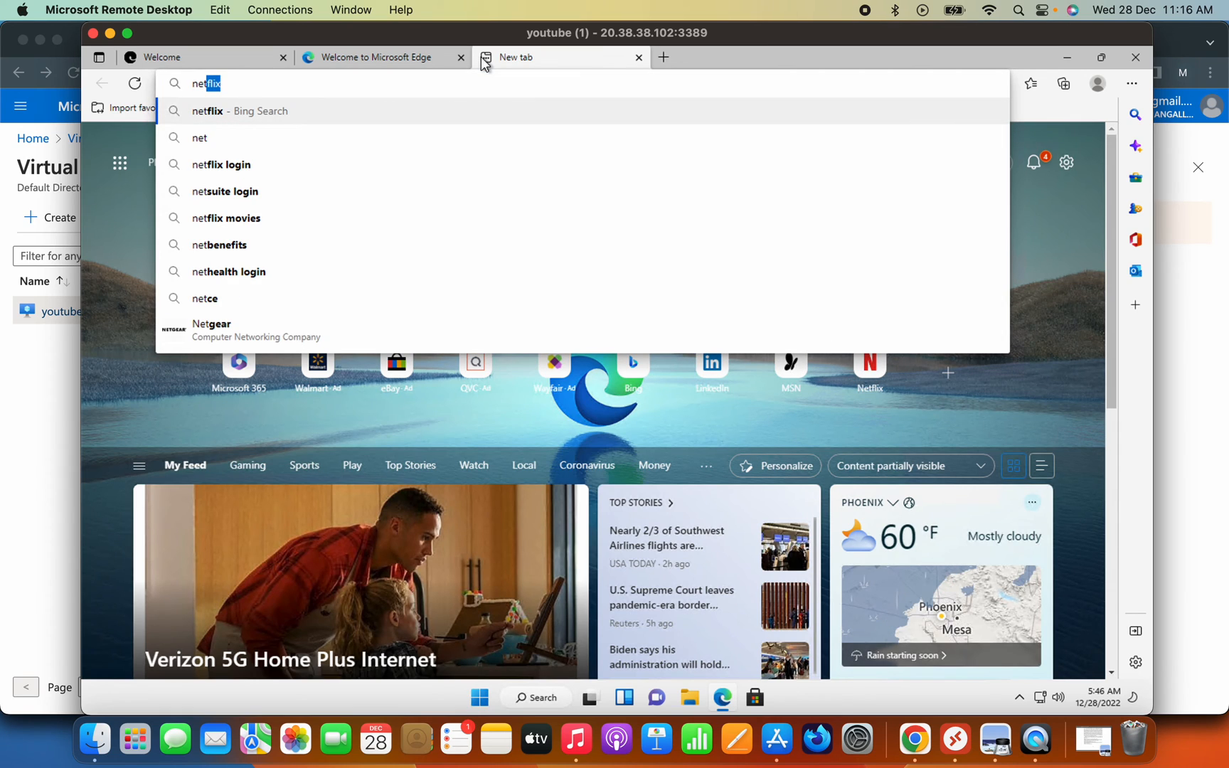
text(flix)
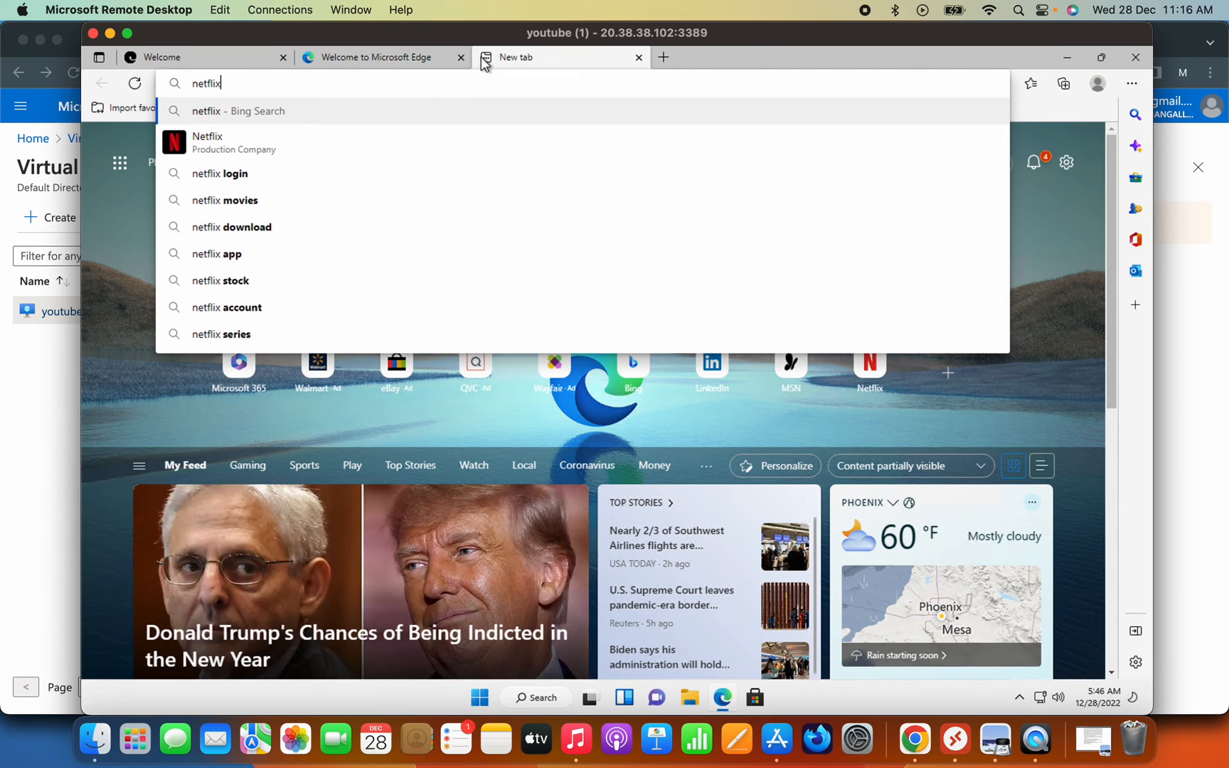
key(Return)
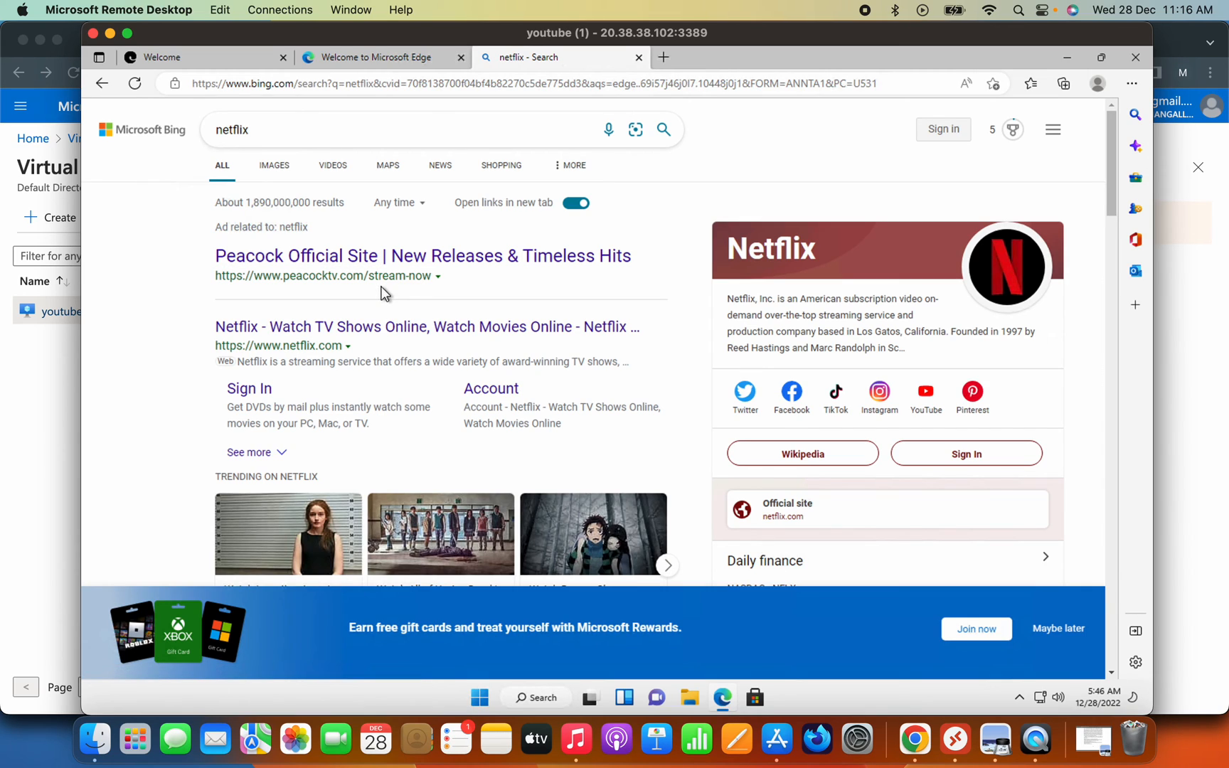
click(359, 328)
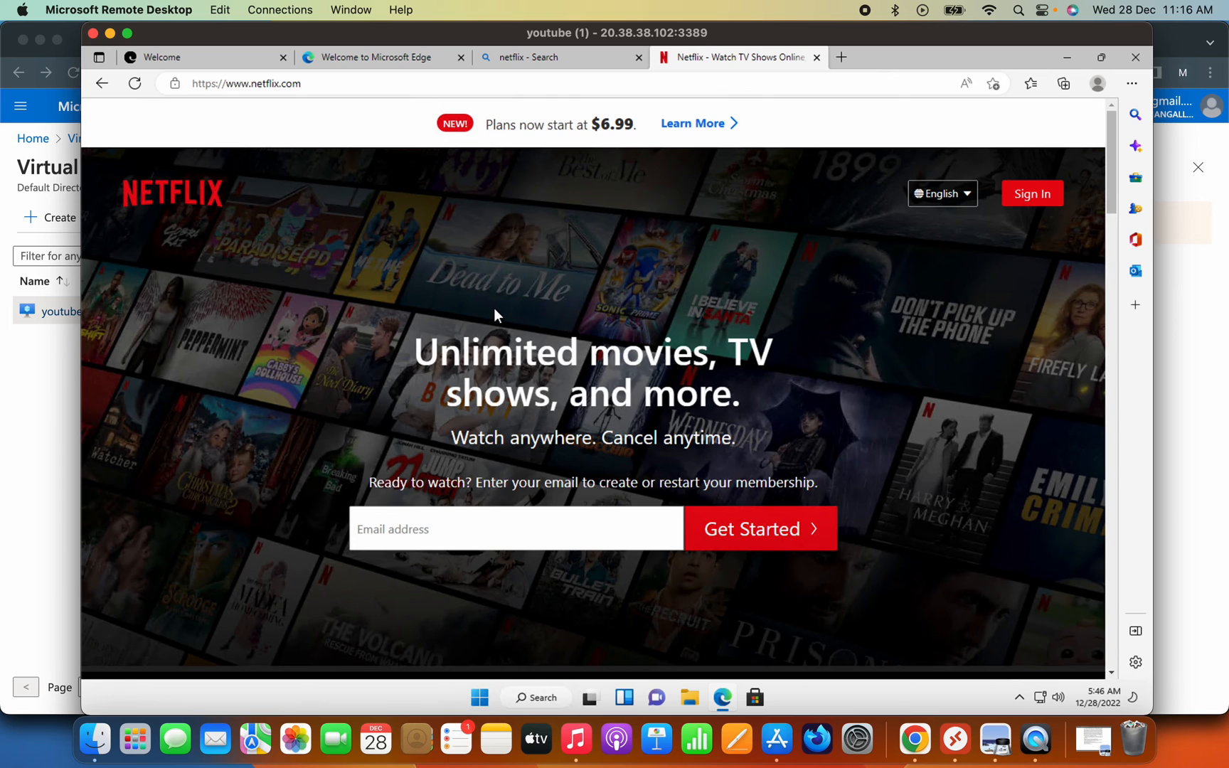
scroll(494, 308, down, 10)
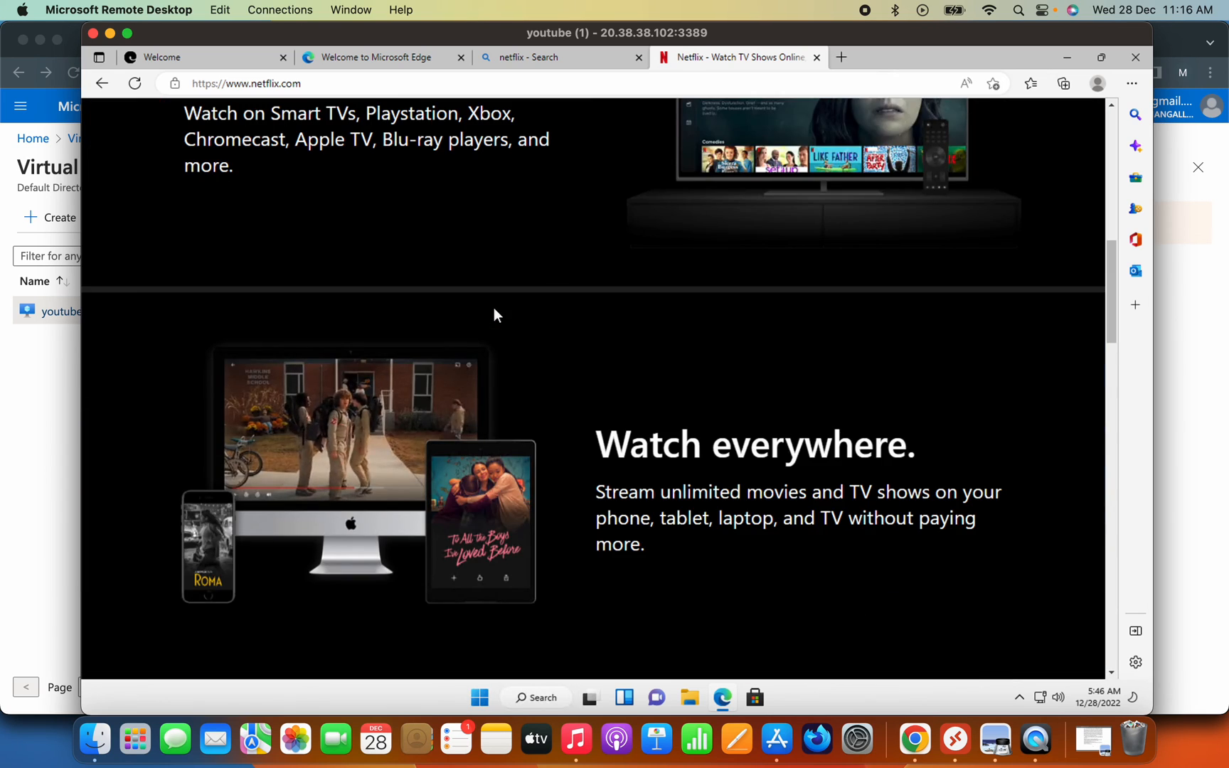
scroll(496, 315, up, 10)
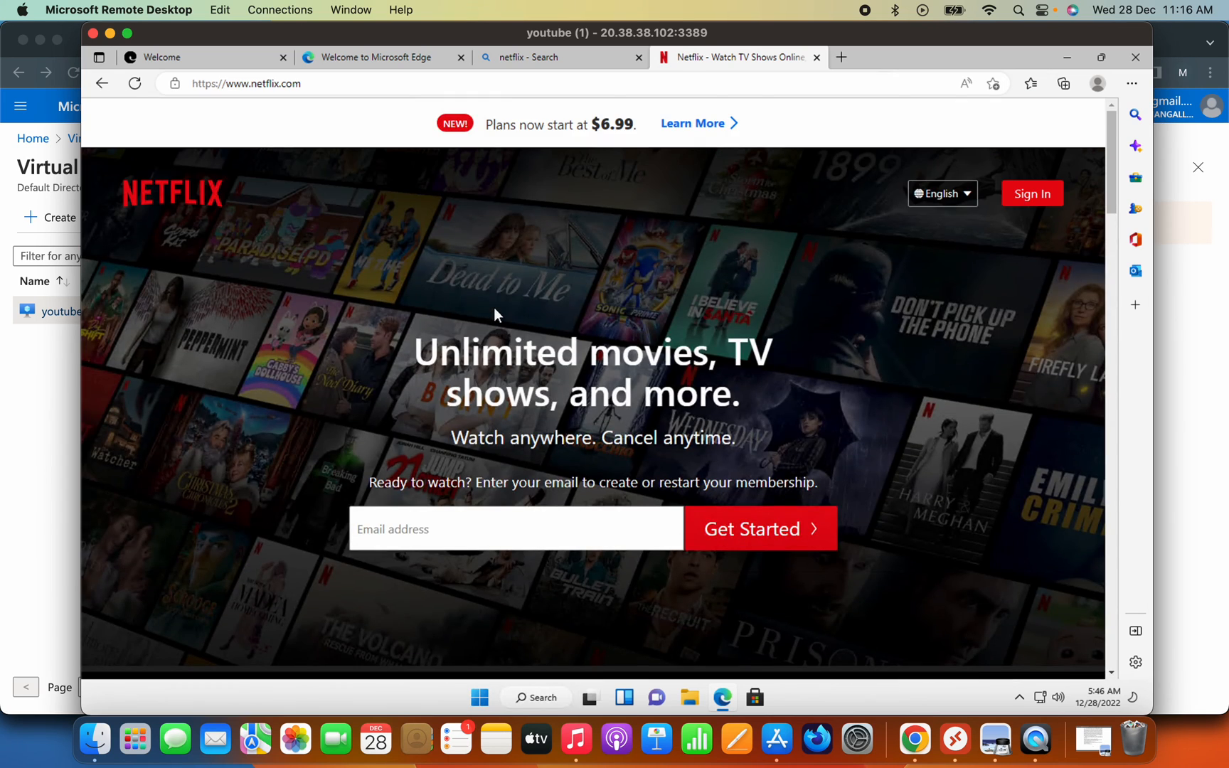
double_click(604, 128)
Step: Switch to Chrome on the Mac, search for netflix in a new tab, open the Netflix site and select its address
click(35, 396)
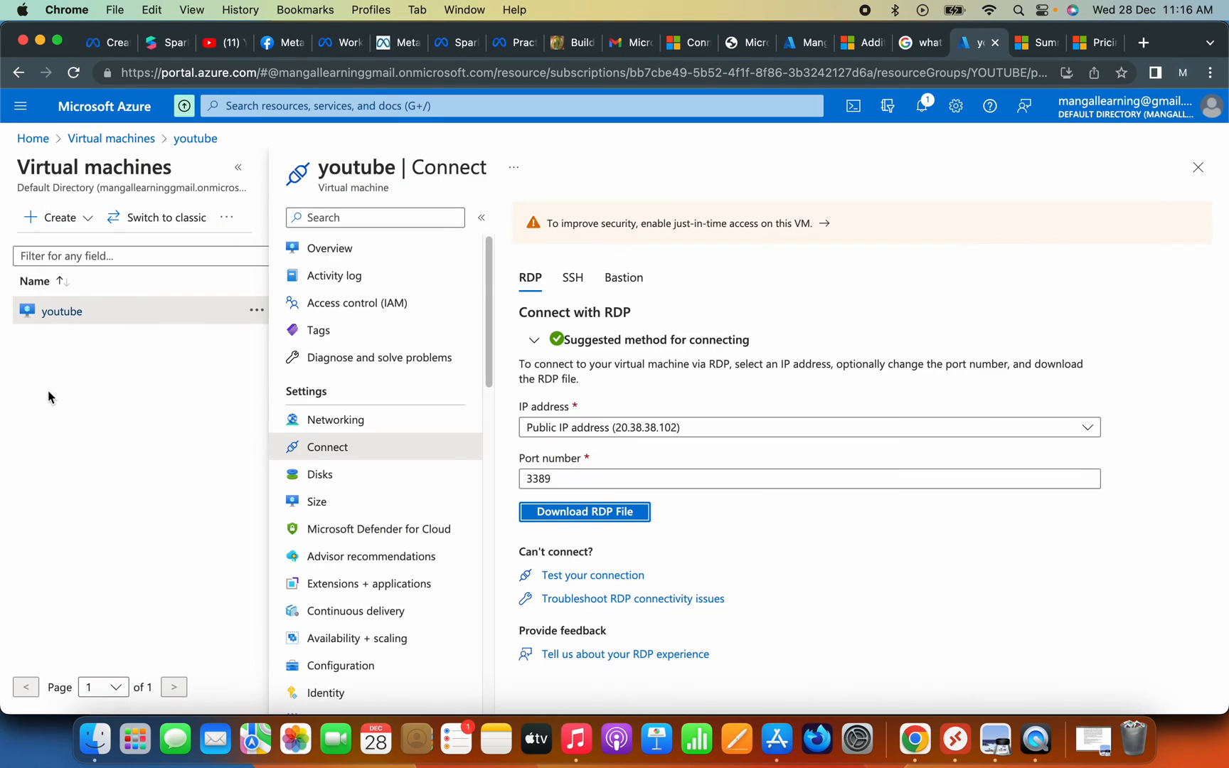
click(1147, 40)
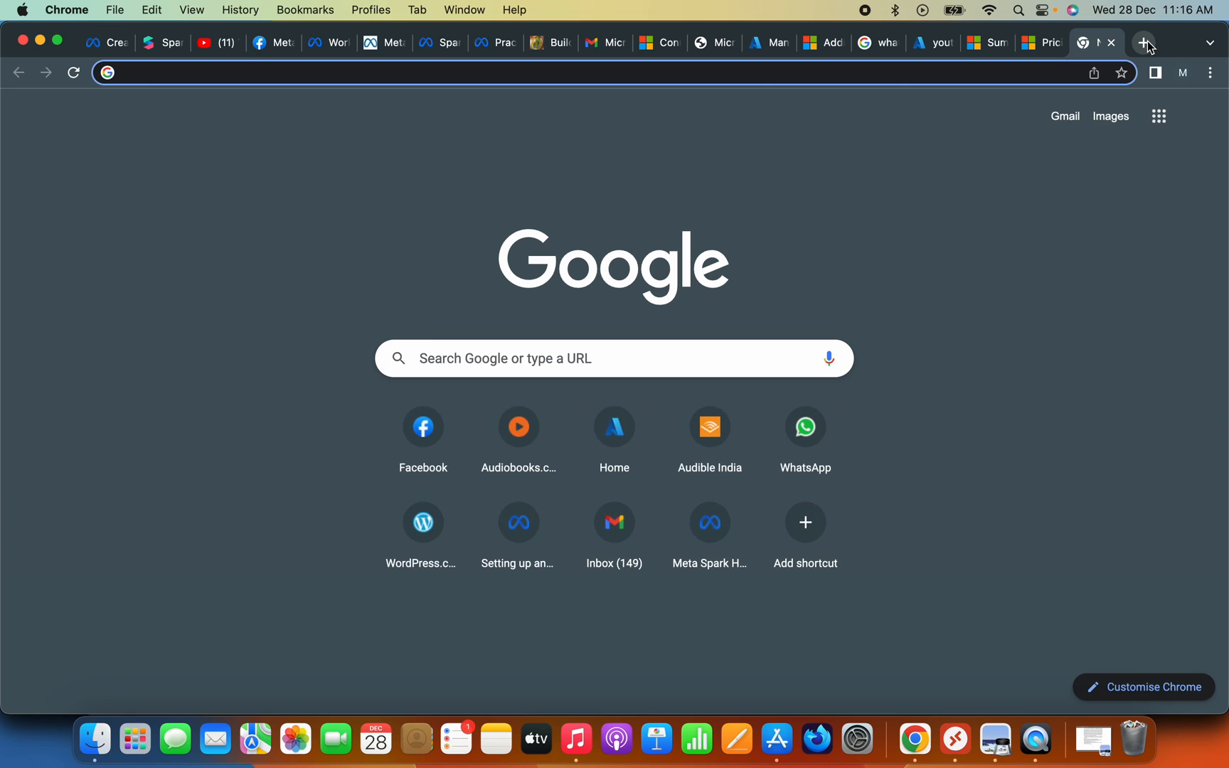
text(netw)
key(BackSpace)
text(f)
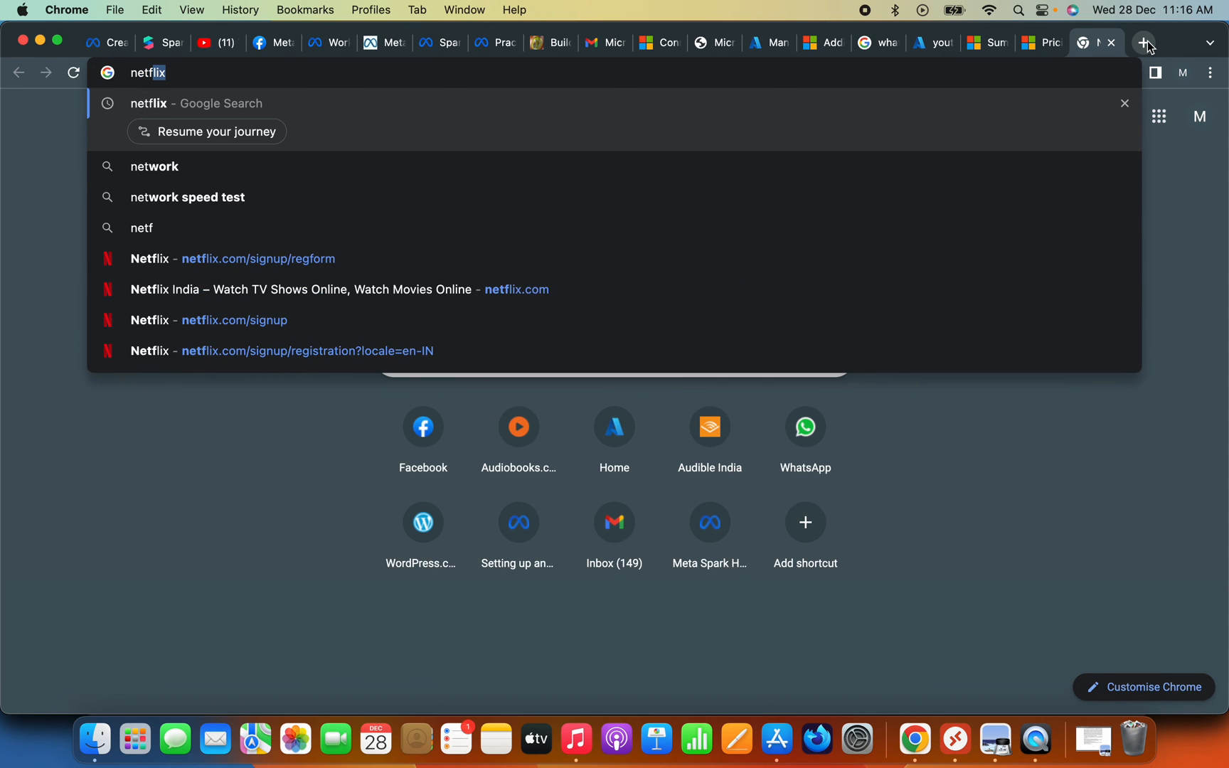
text(lix)
key(Return)
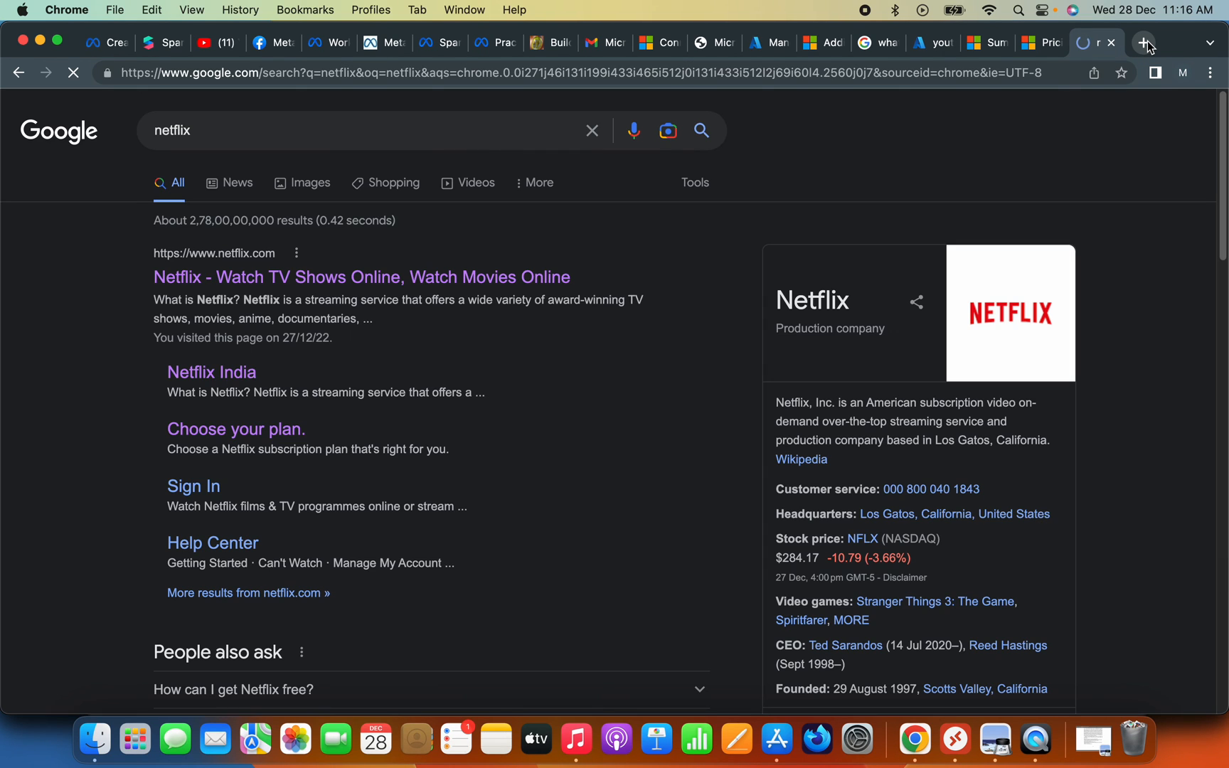
click(513, 277)
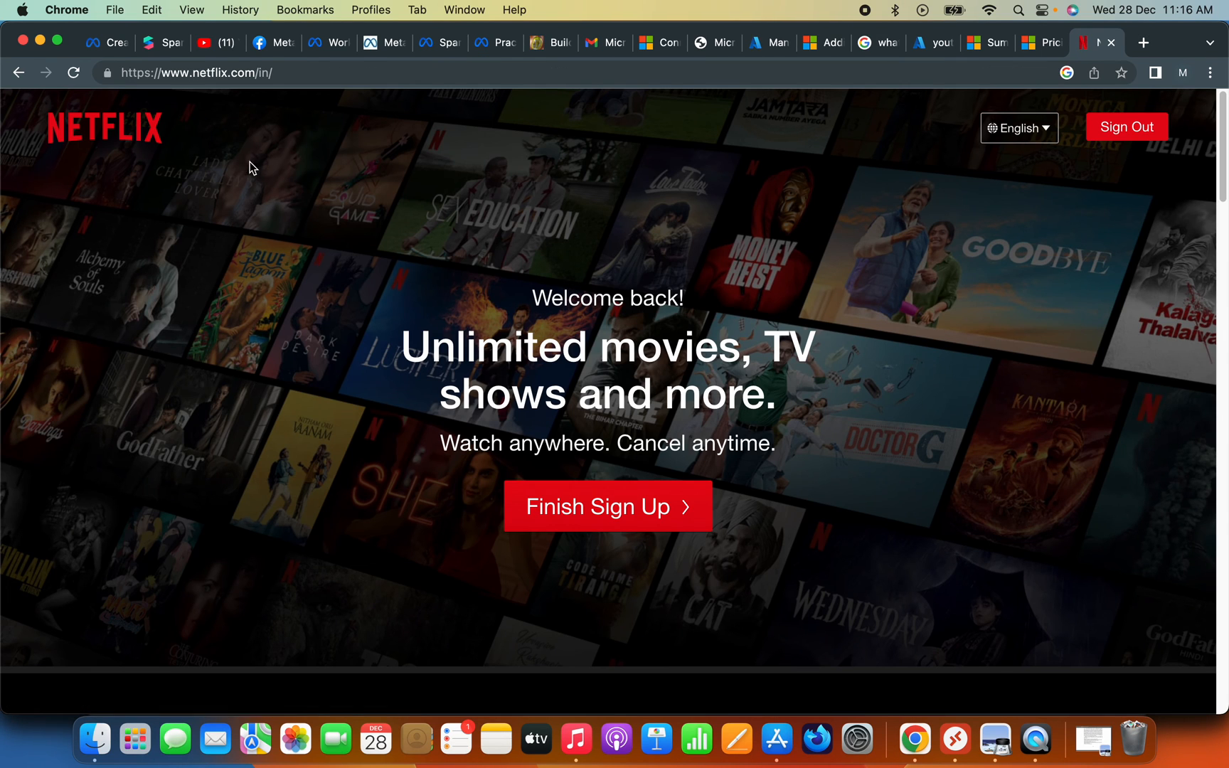
click(290, 74)
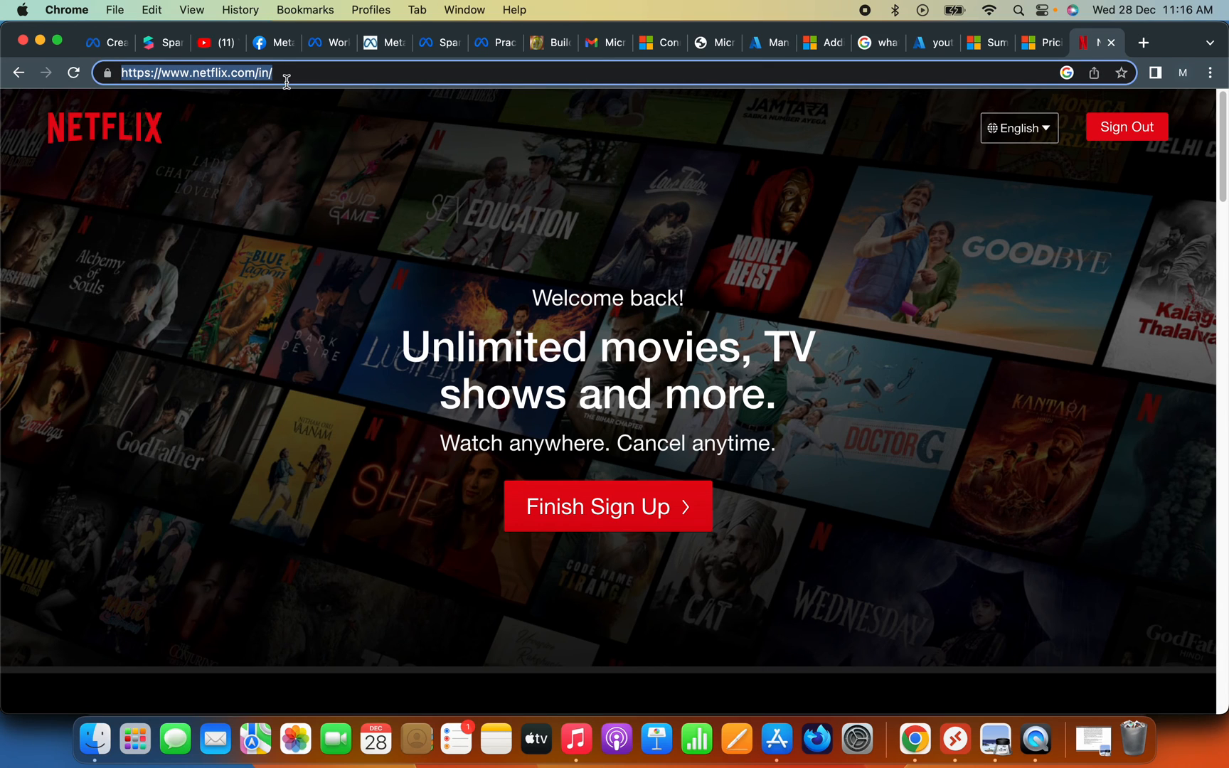
Step: Return to the Microsoft Remote Desktop session and examine the Netflix page's address and content down to the frequently asked questions
click(955, 757)
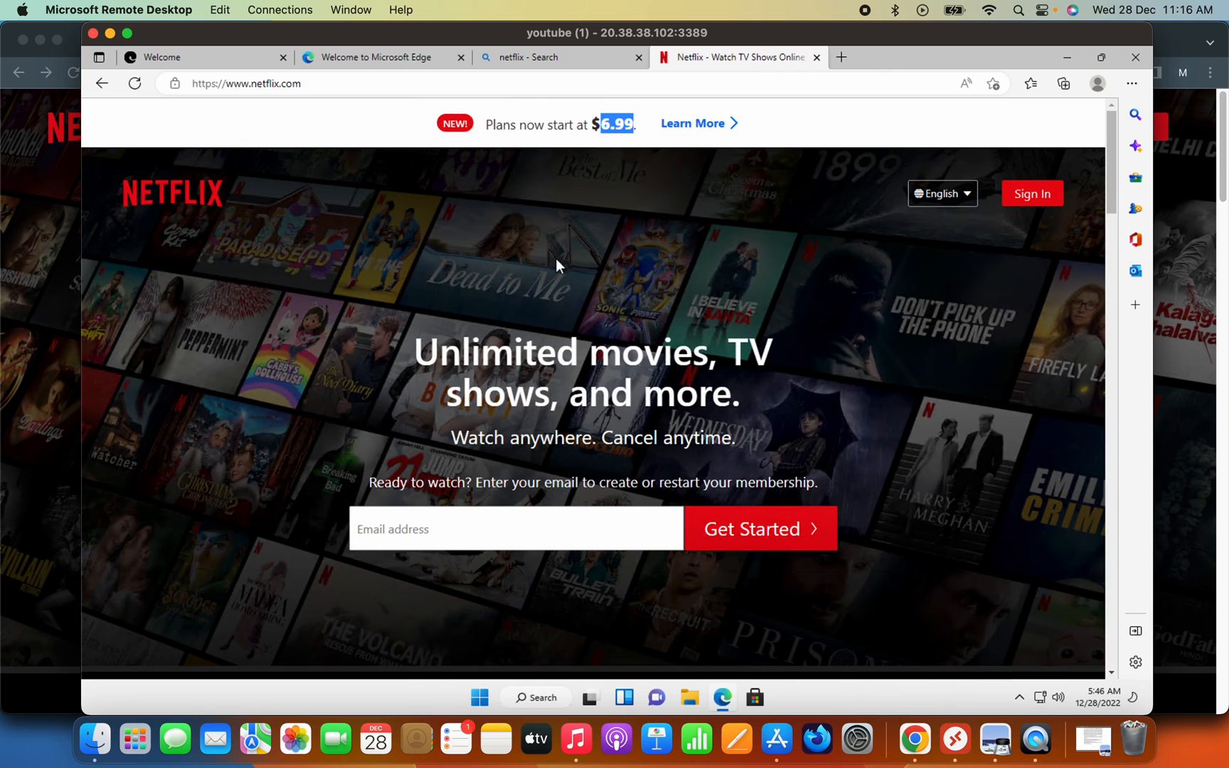
click(316, 85)
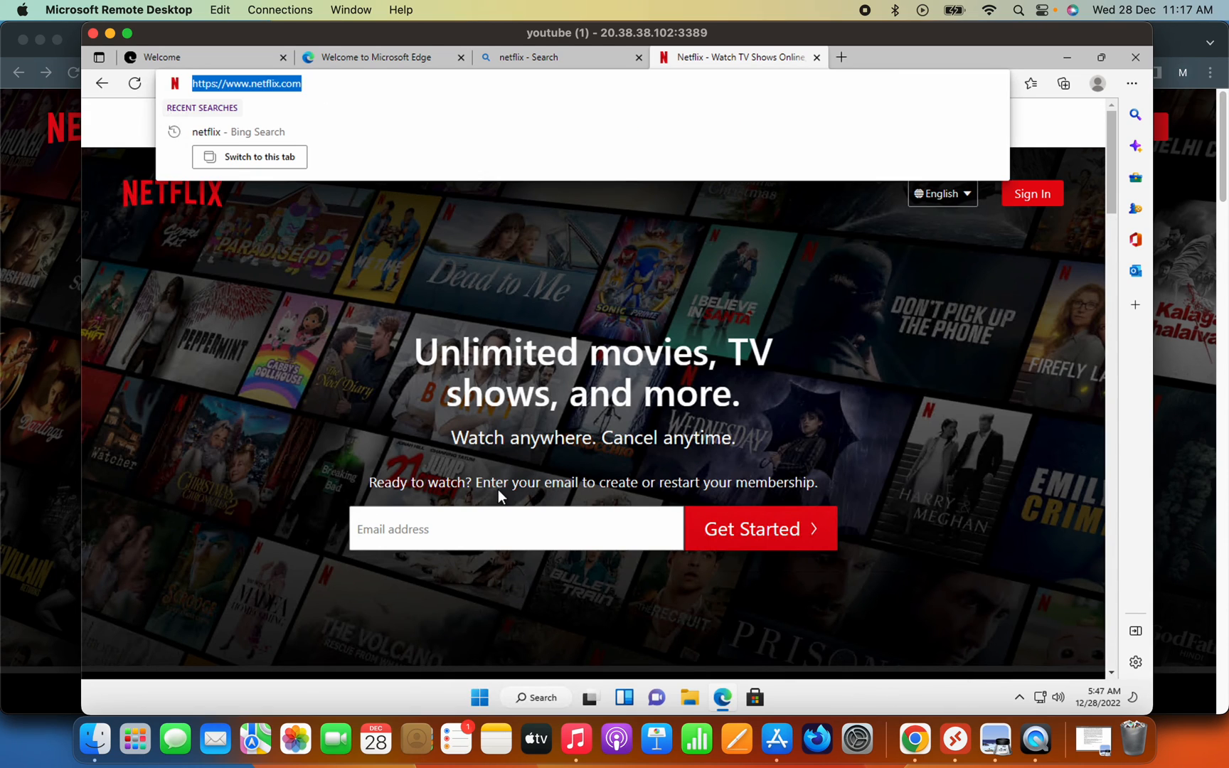
scroll(498, 489, down, 1)
scroll(537, 464, down, 7)
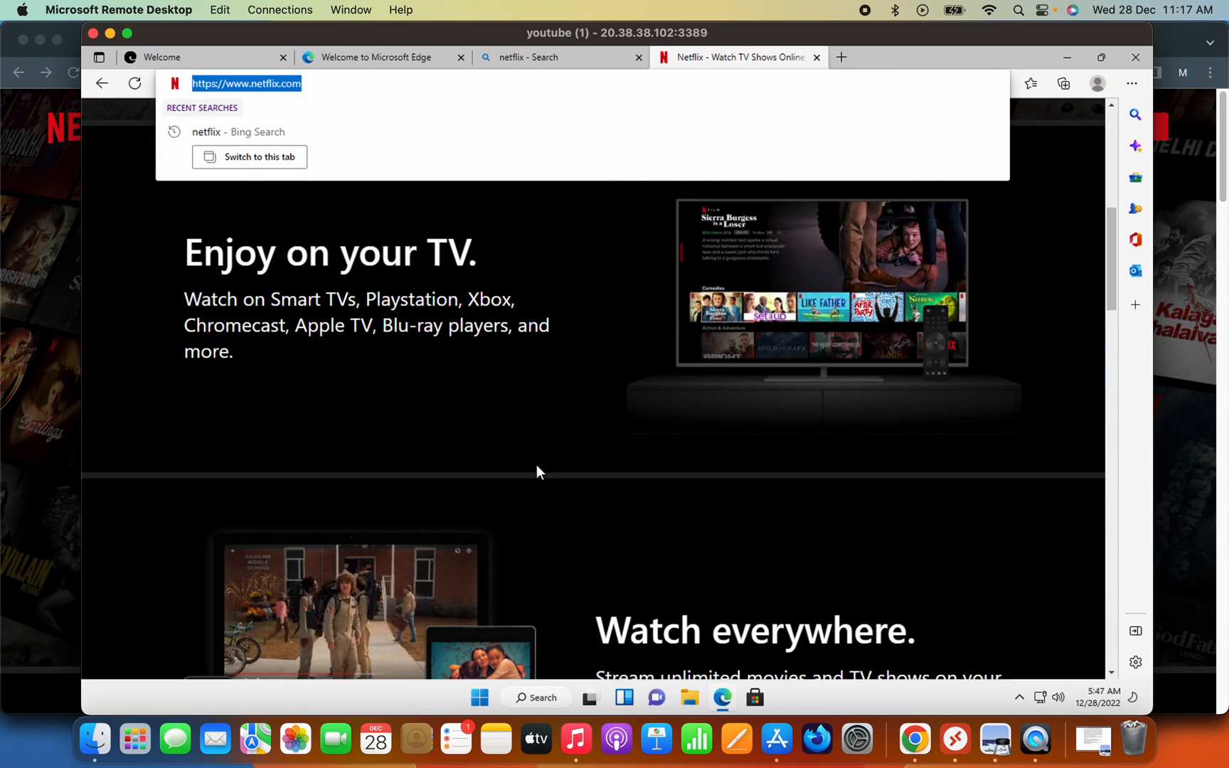
scroll(537, 464, down, 6)
scroll(537, 464, down, 10)
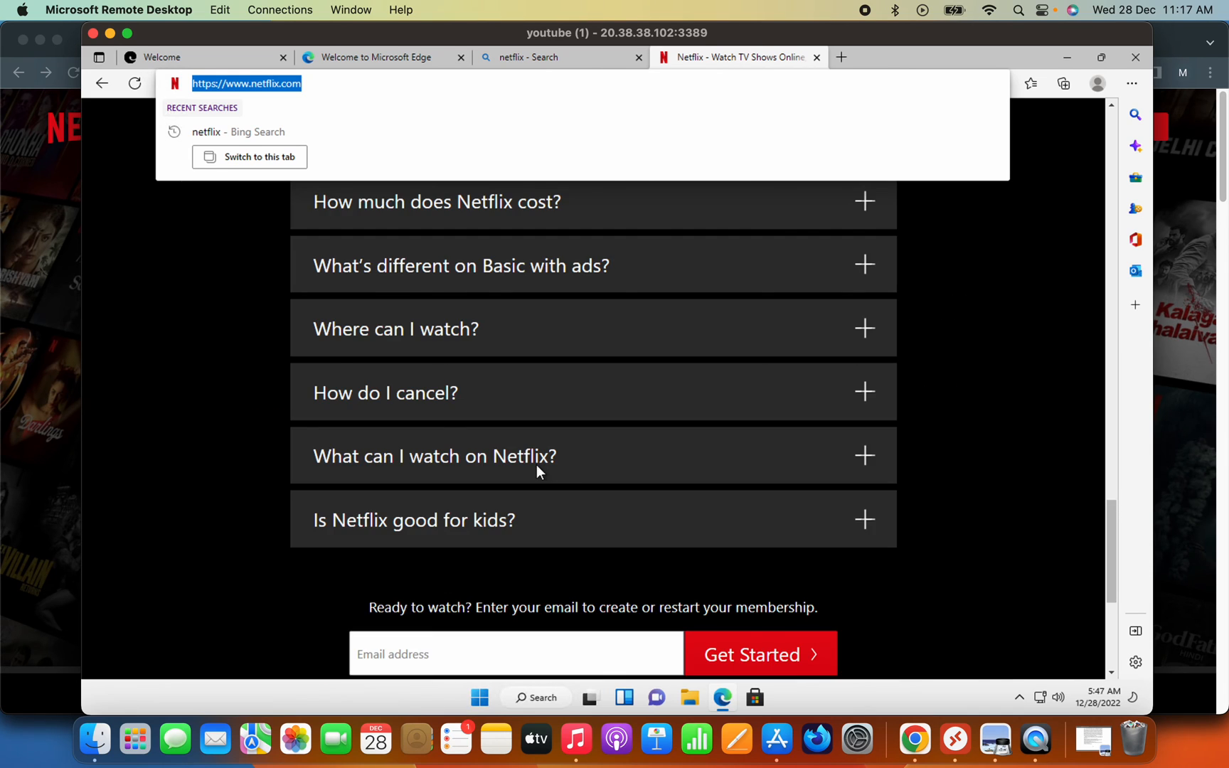
Step: Close the Netflix tab, then look over the remaining netflix search results and the apps pinned in the remote Start menu
scroll(537, 464, up, 20)
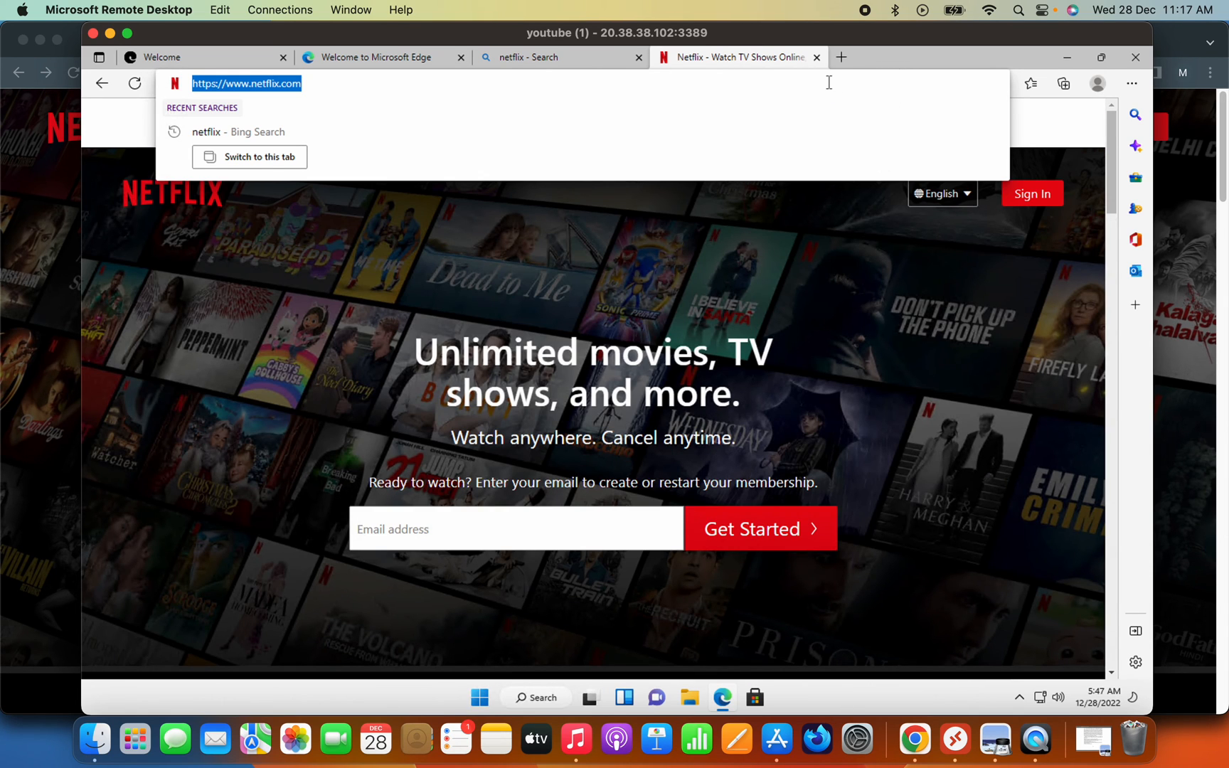
click(817, 58)
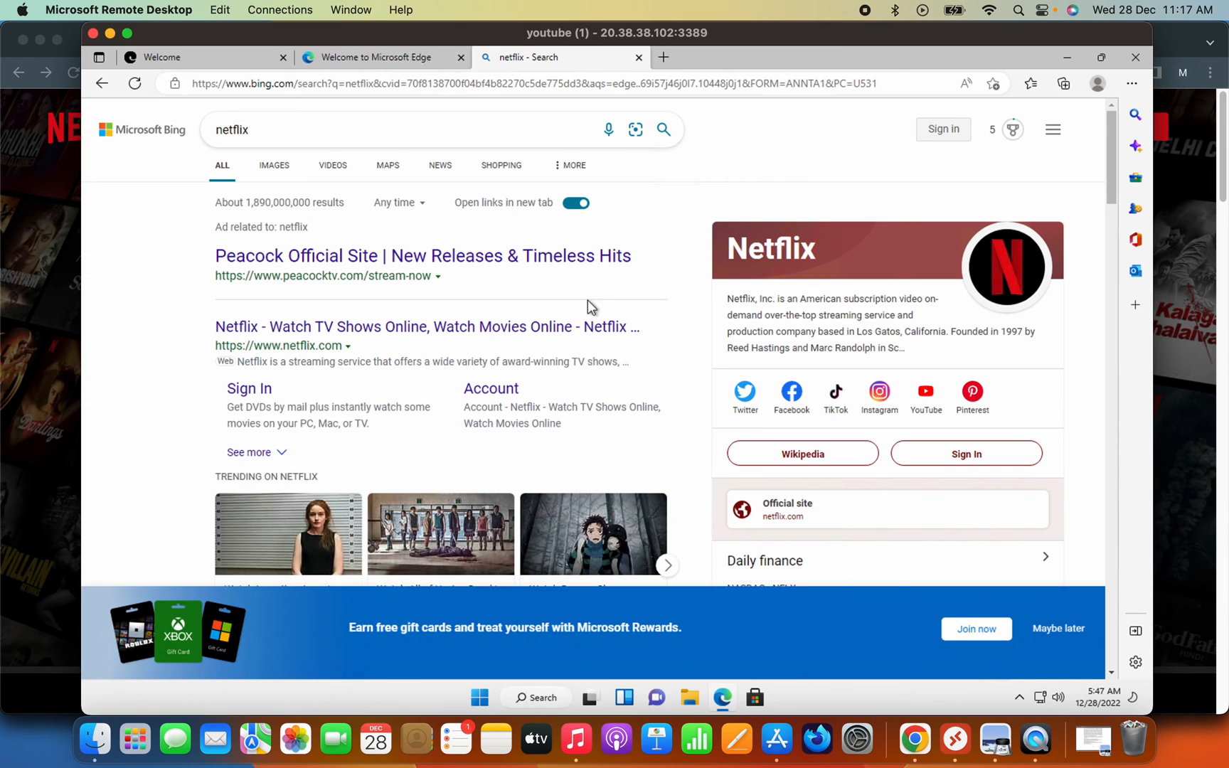
scroll(588, 297, down, 10)
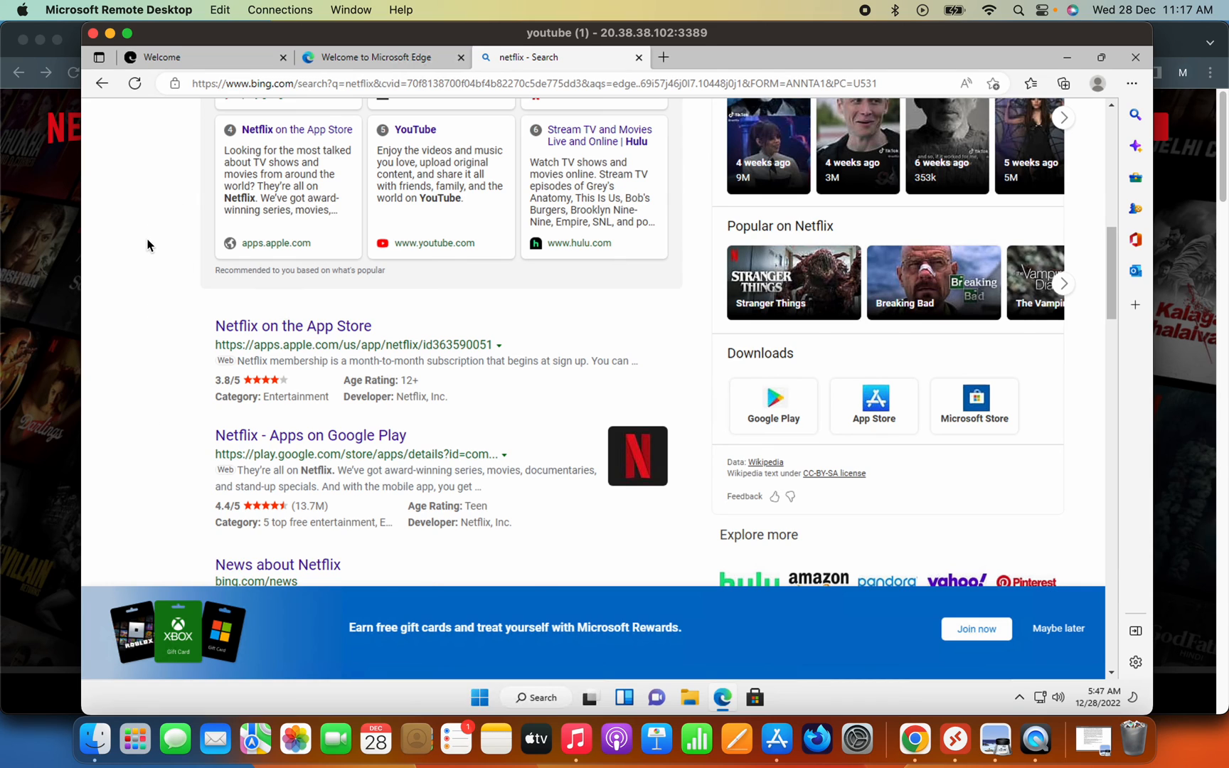
scroll(147, 245, up, 10)
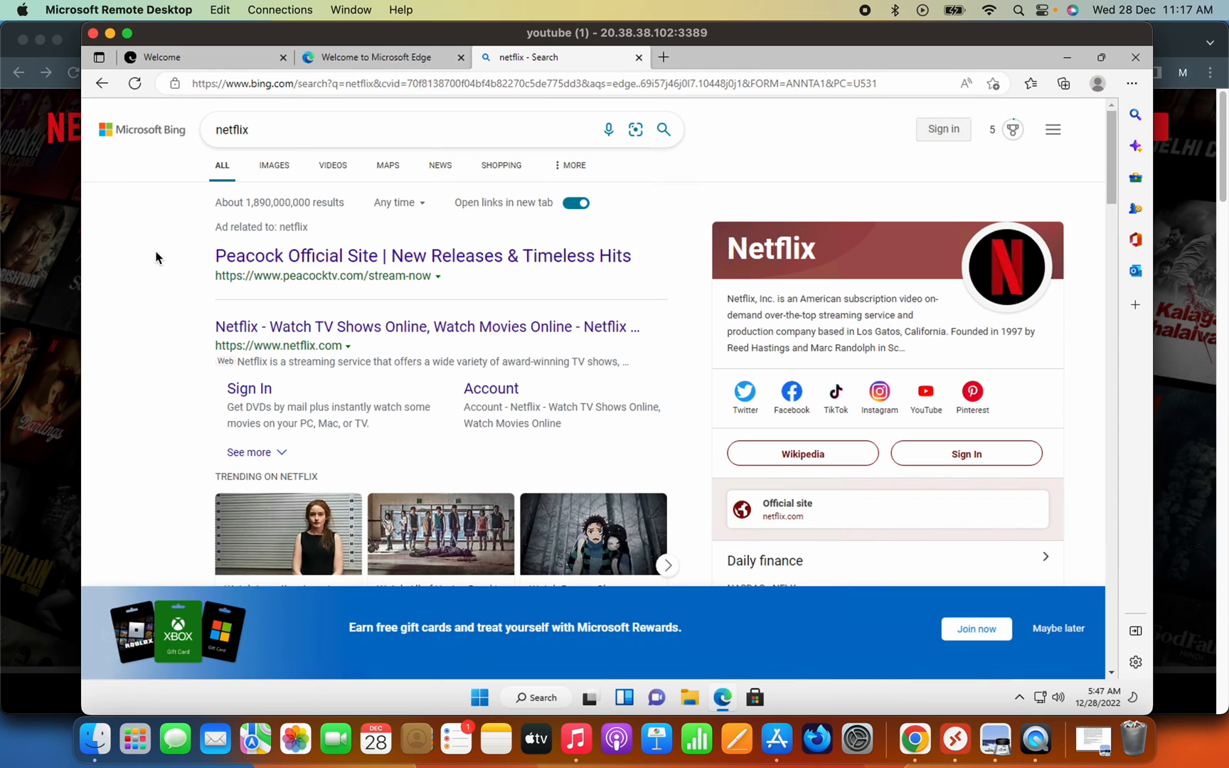
click(483, 698)
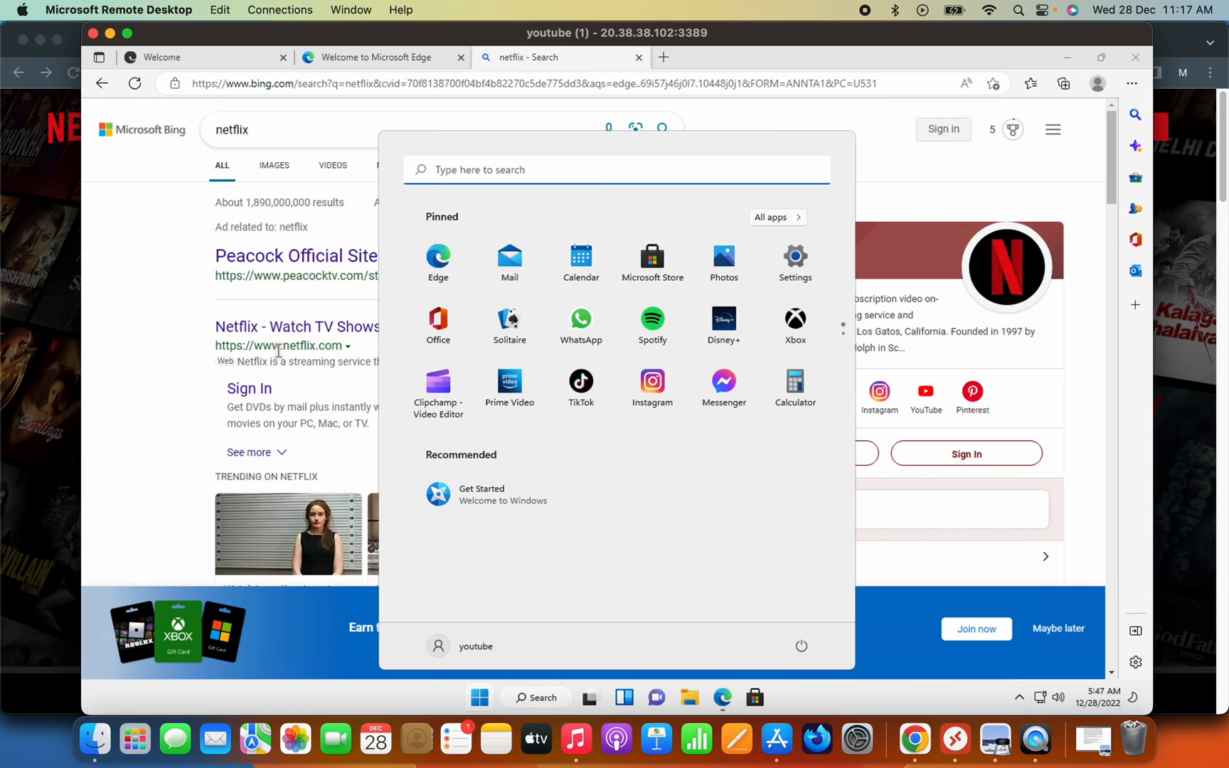
click(110, 280)
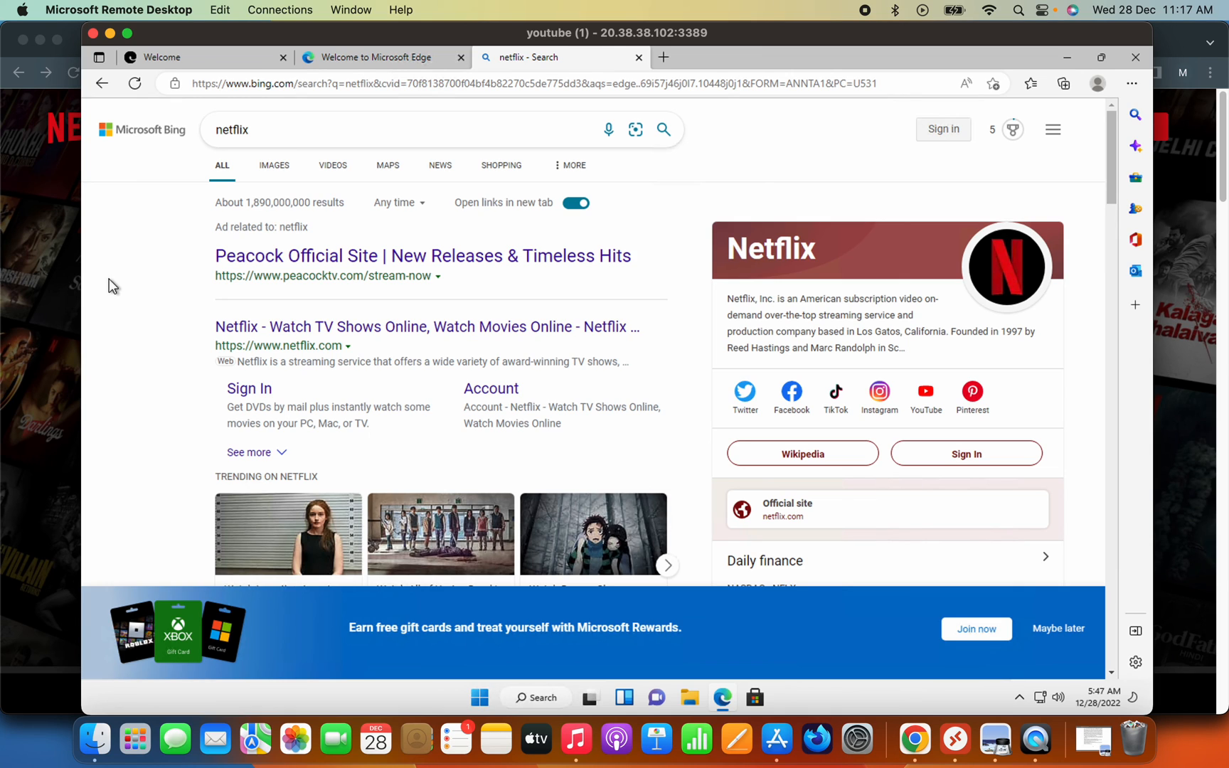
Step: Search the web in a new tab for "how to connect to my azure virtual machine"
click(664, 57)
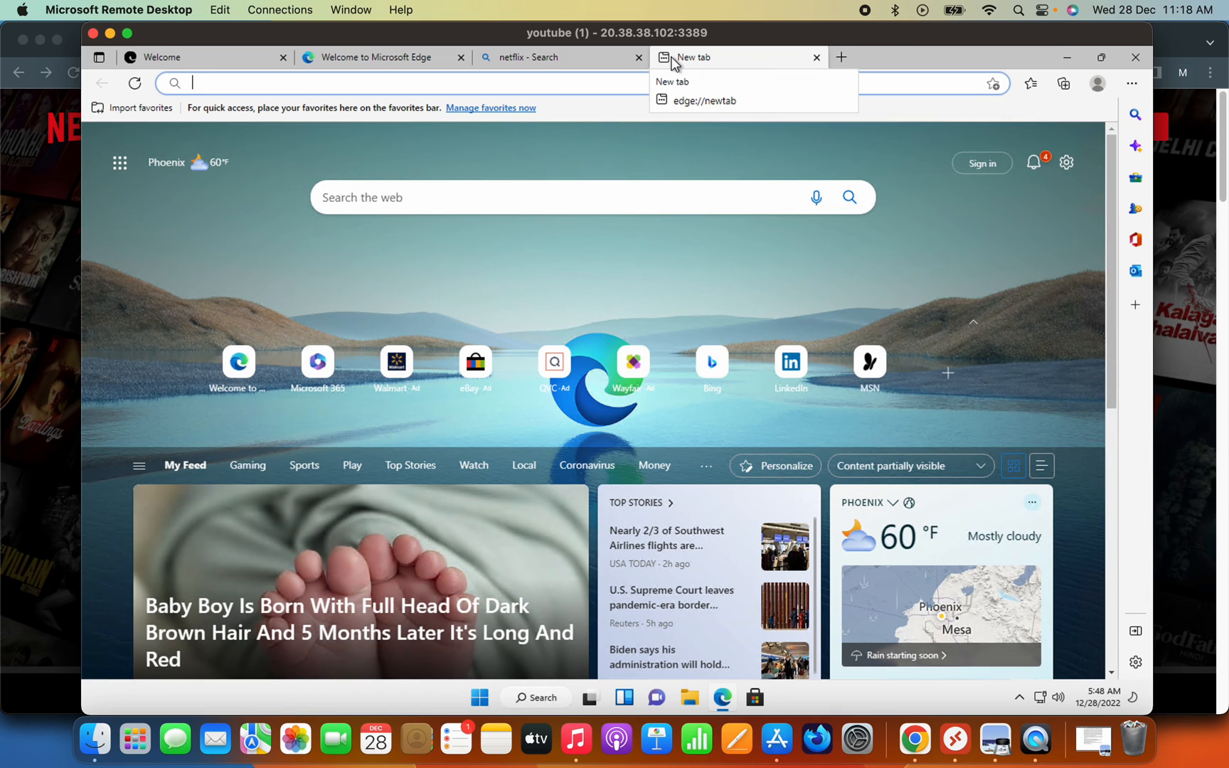
text(how to conn)
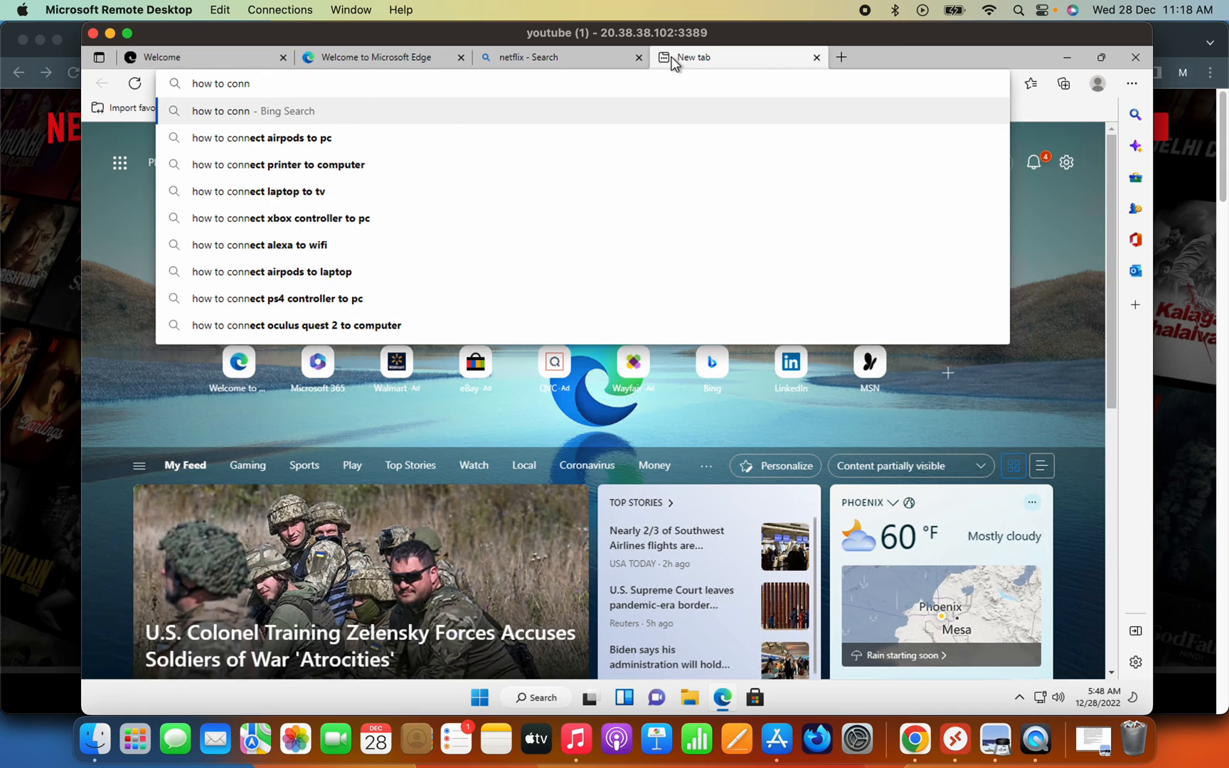
text(ect to )
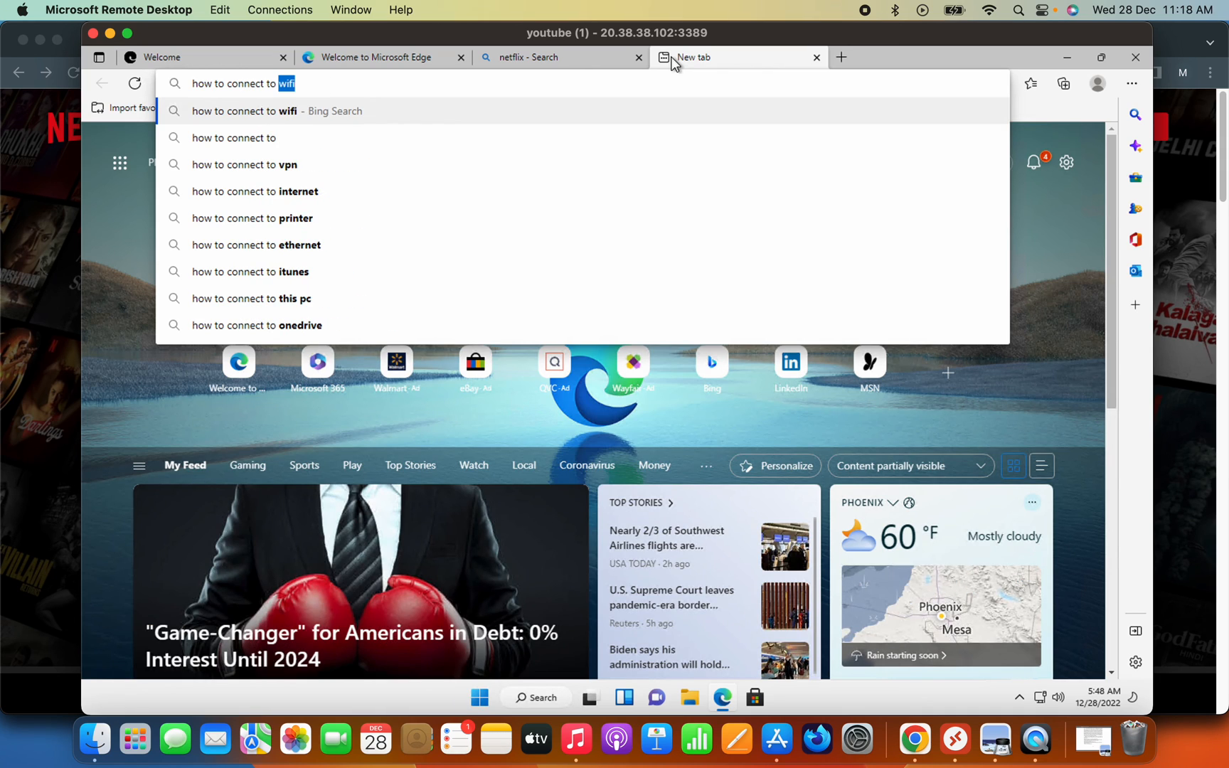
text(my zure)
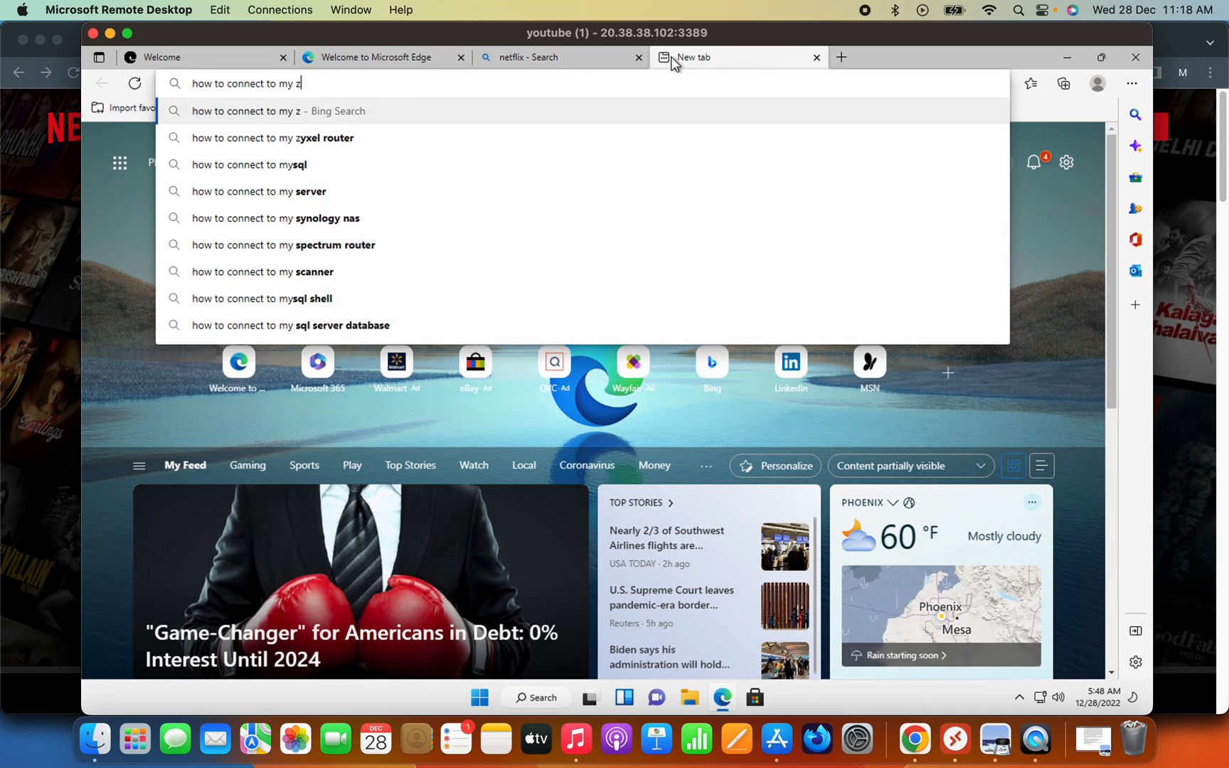
key(BackSpace)
key(BackSpace)
key(BackSpace)
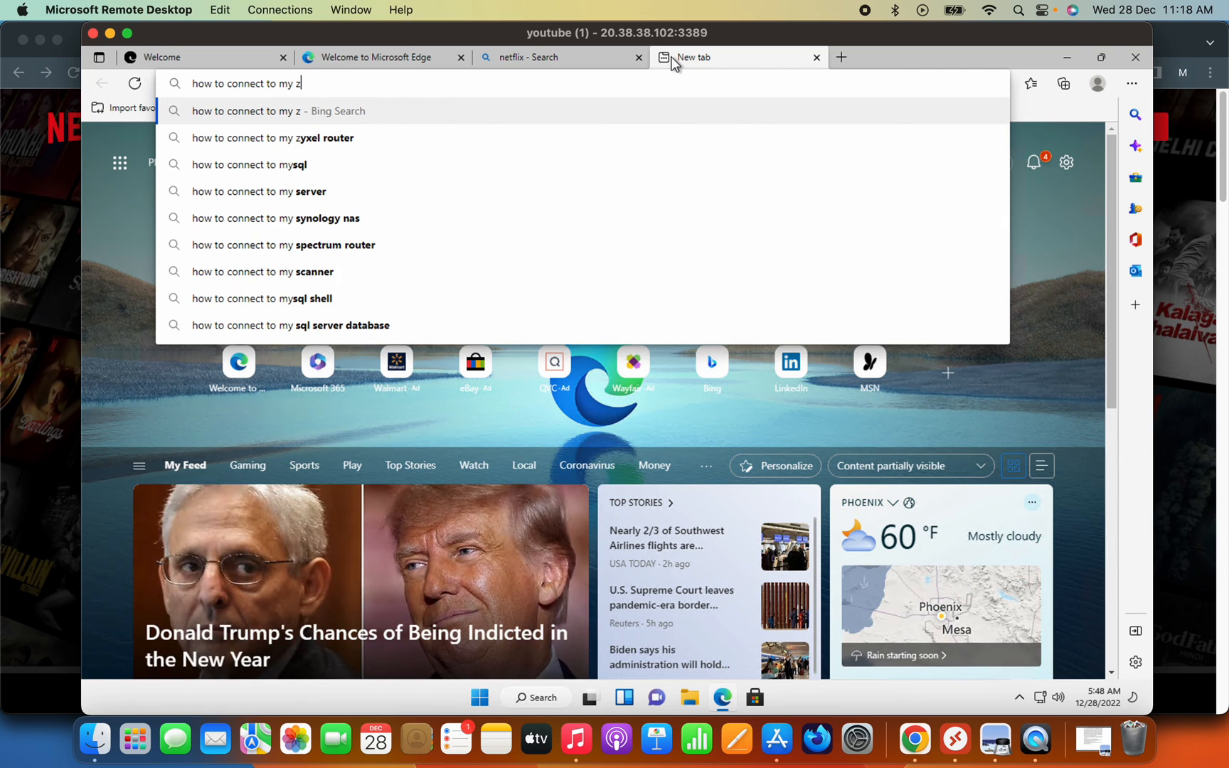
key(BackSpace)
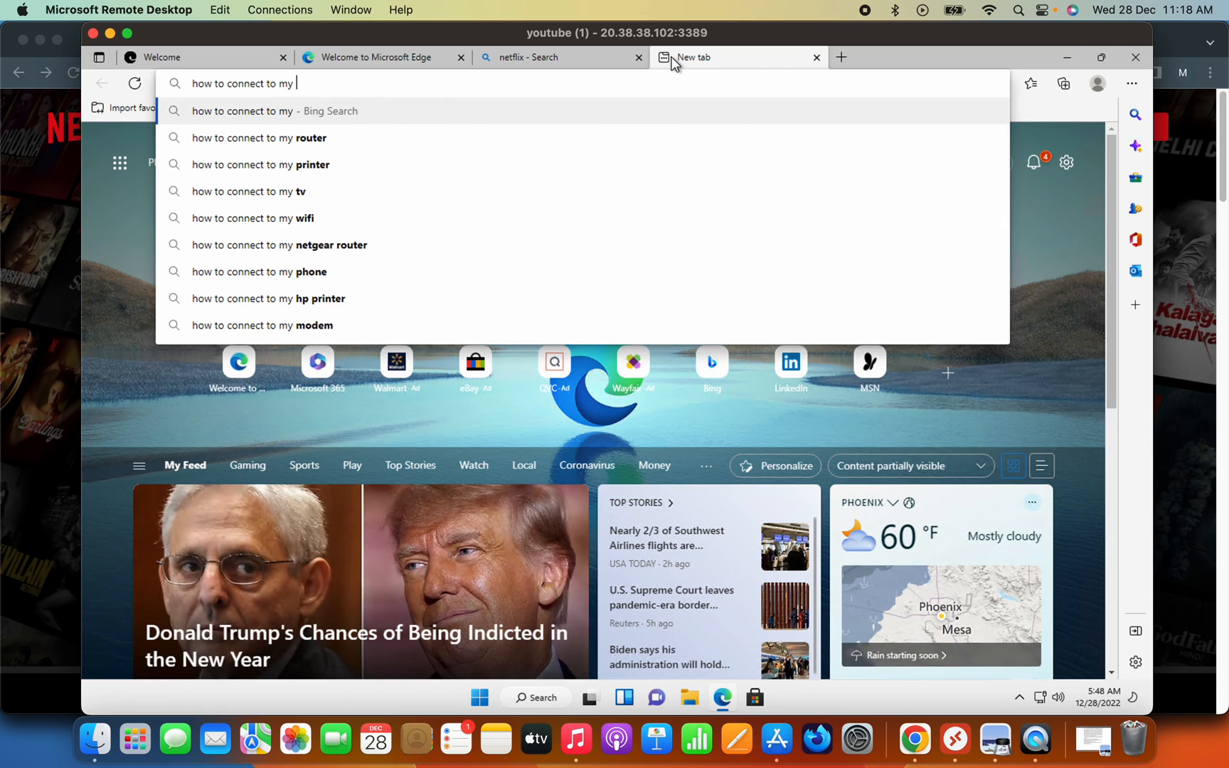
text(azure vir)
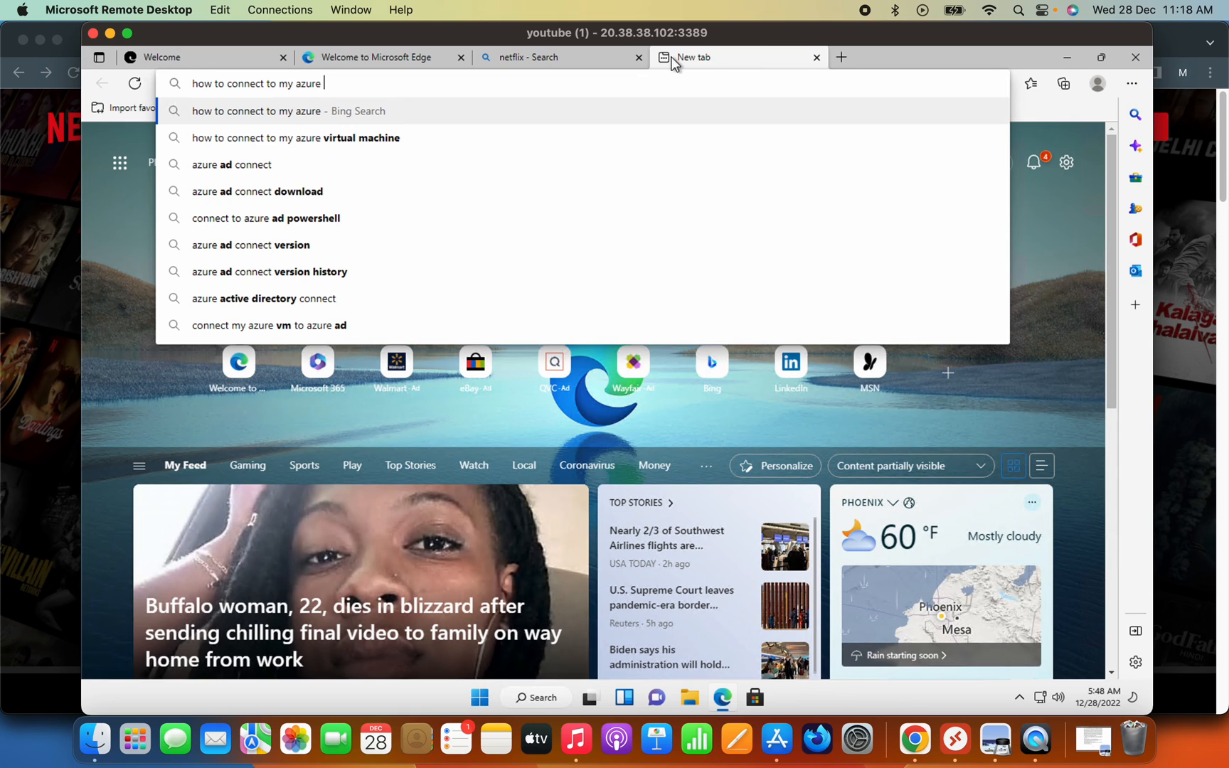
key(Down)
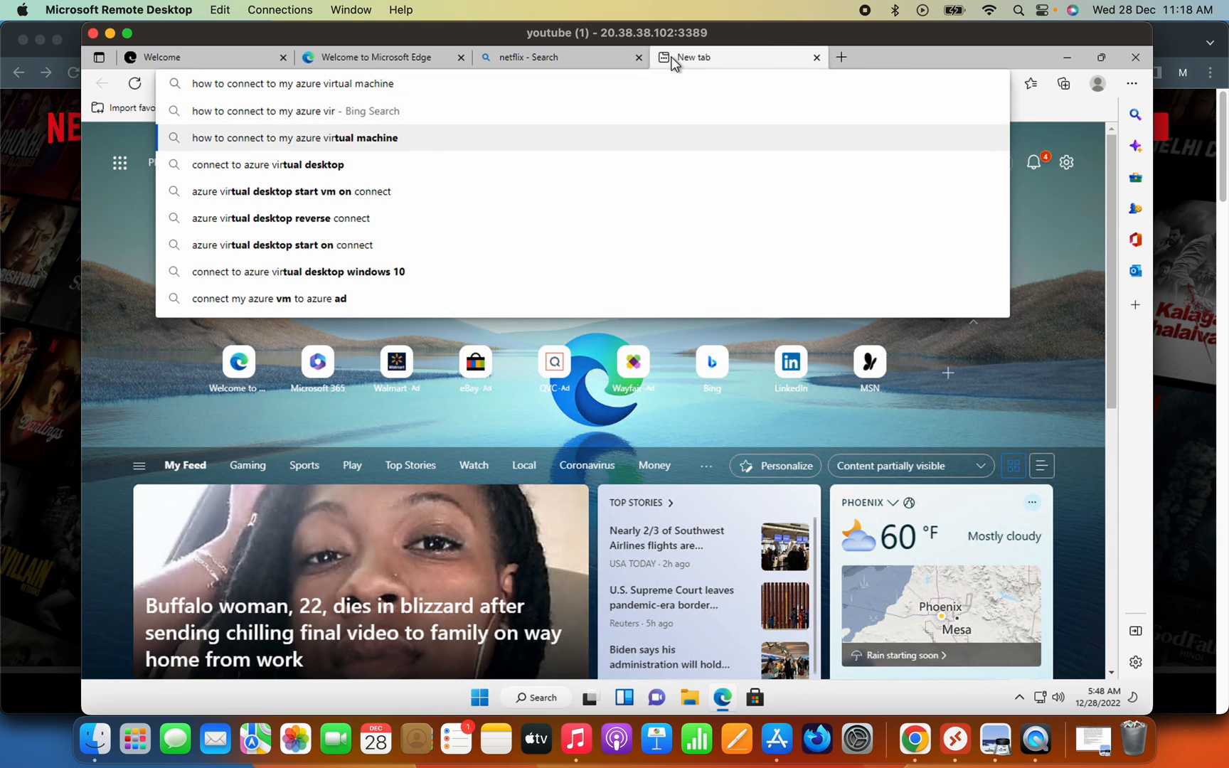
key(Return)
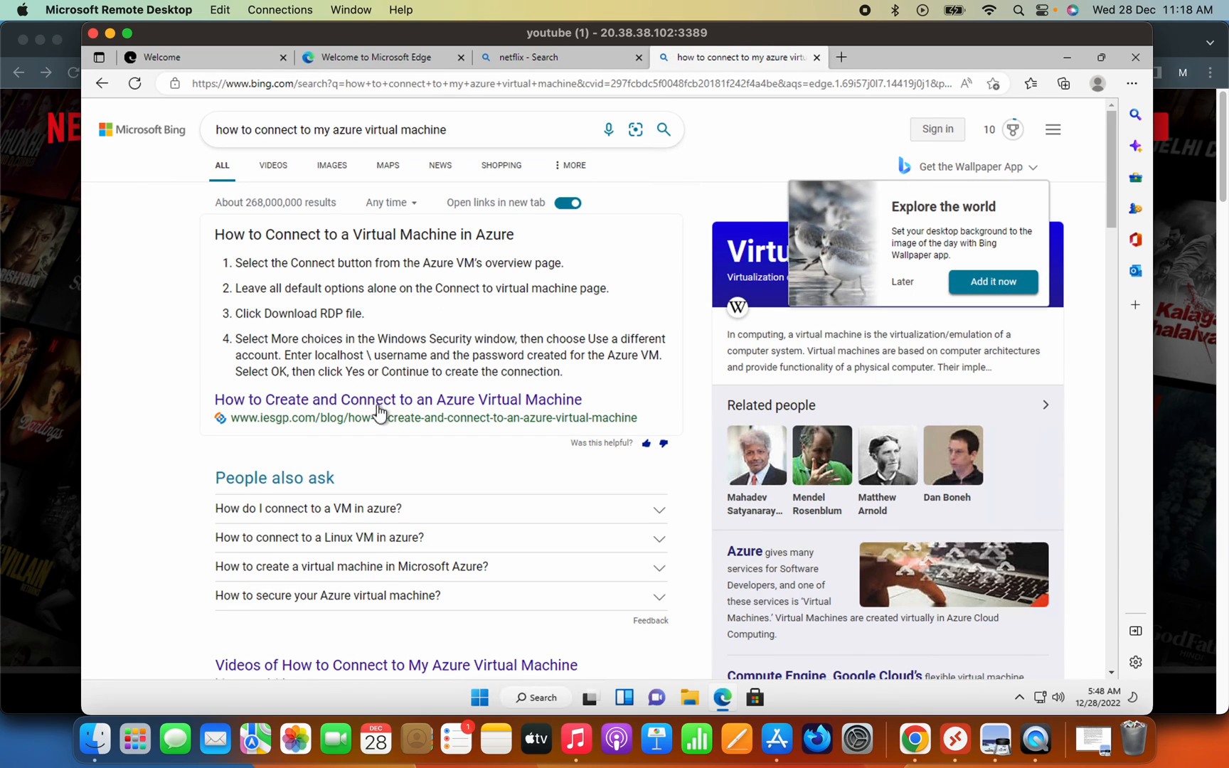
Step: Find and open the learn.microsoft.com result about connecting with Remote Desktop to an Azure VM running Windows
scroll(414, 372, down, 5)
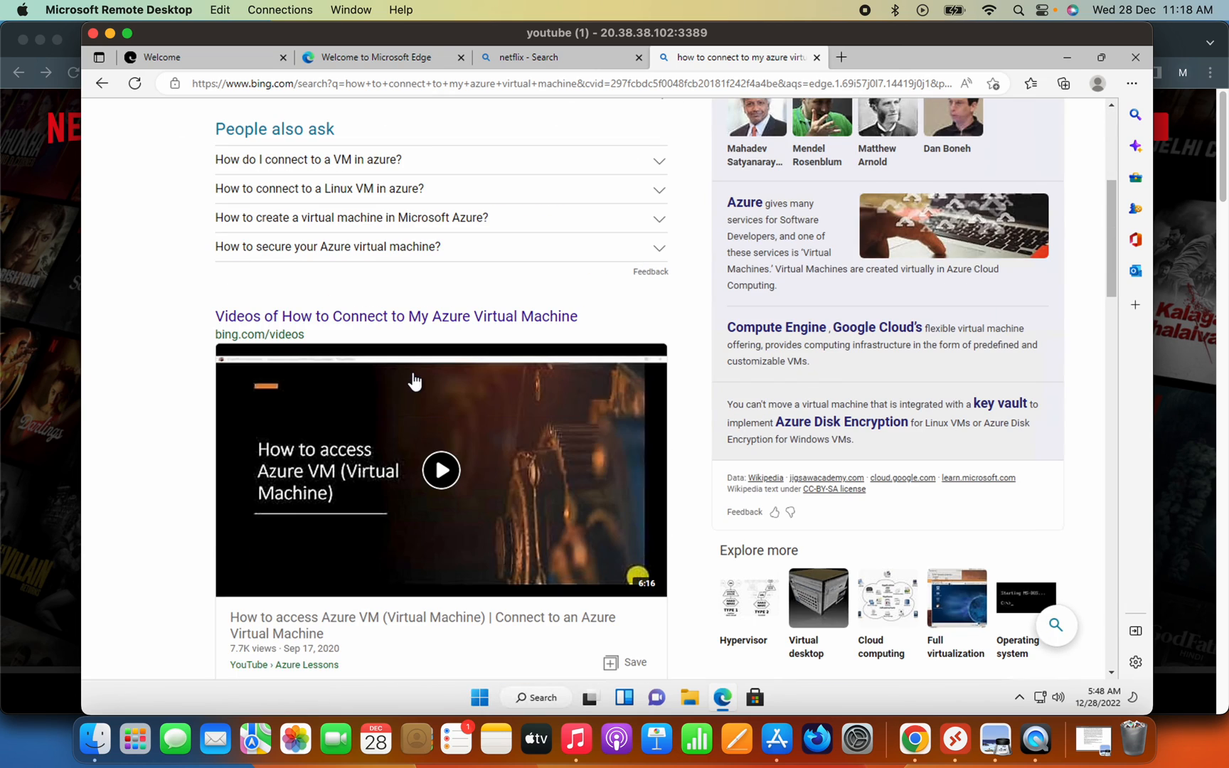
scroll(413, 375, down, 5)
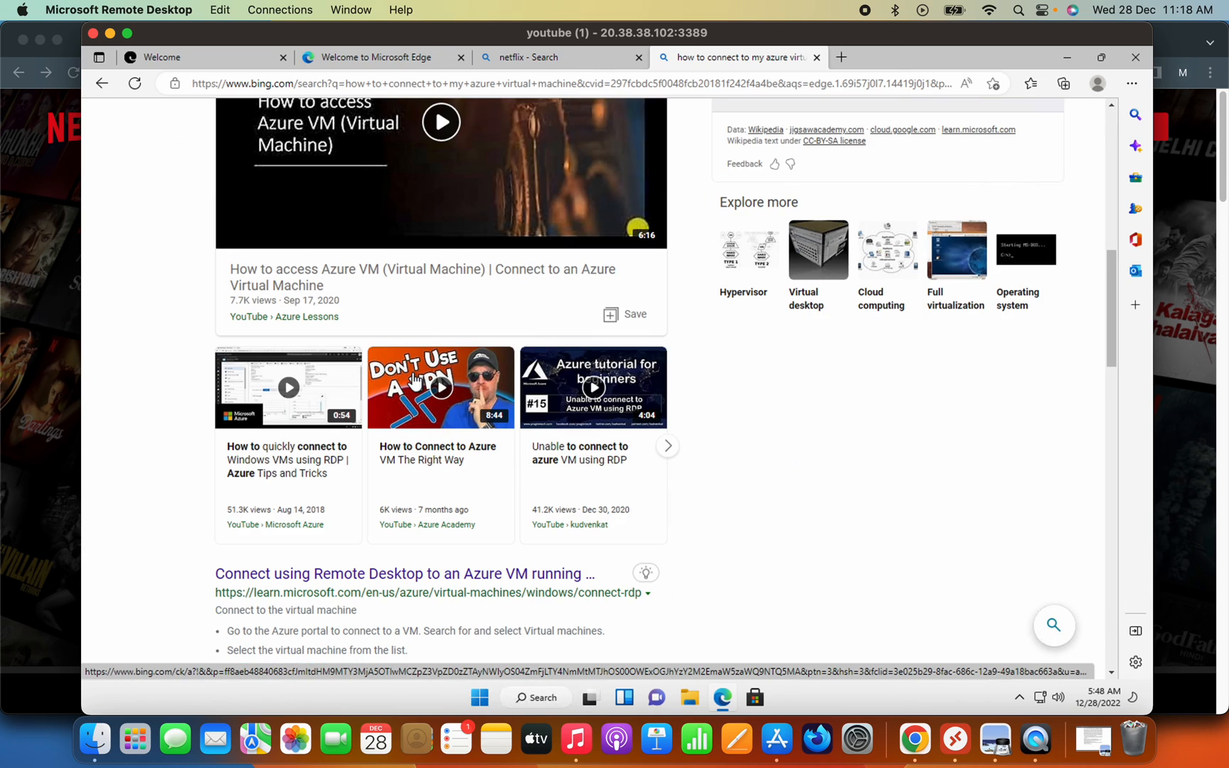
scroll(415, 381, down, 3)
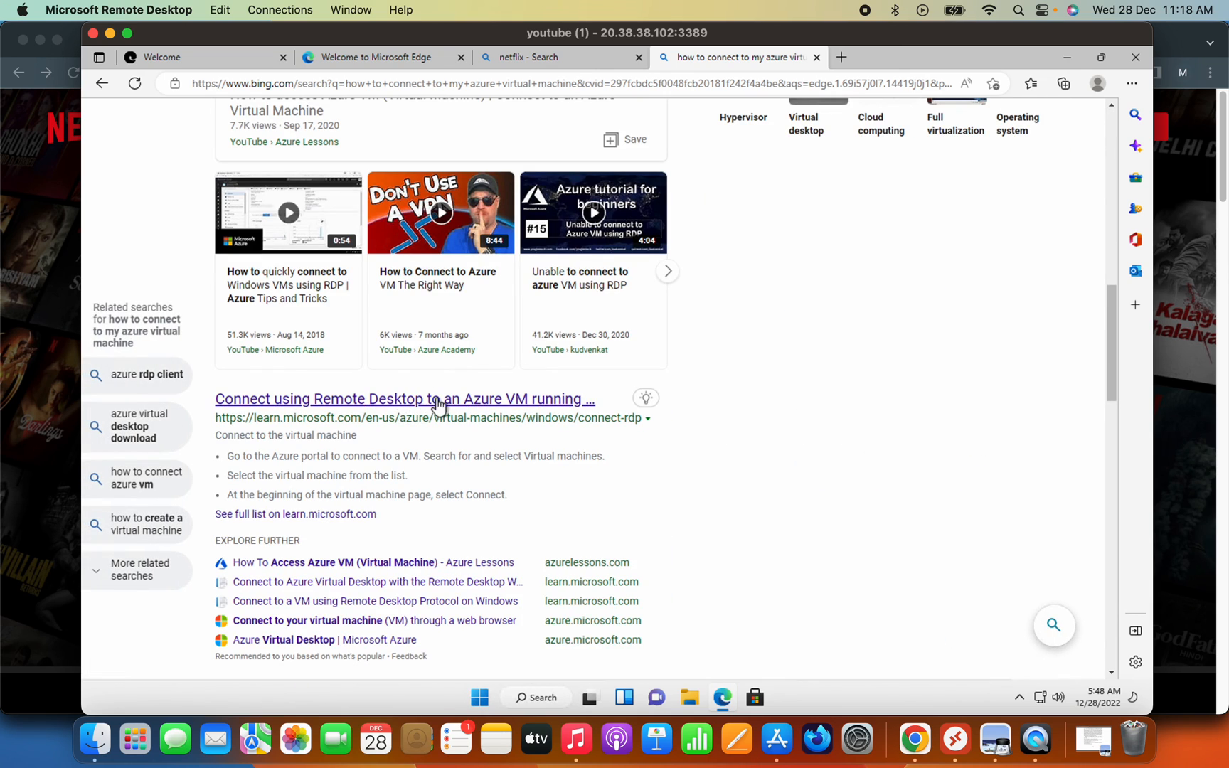
click(455, 398)
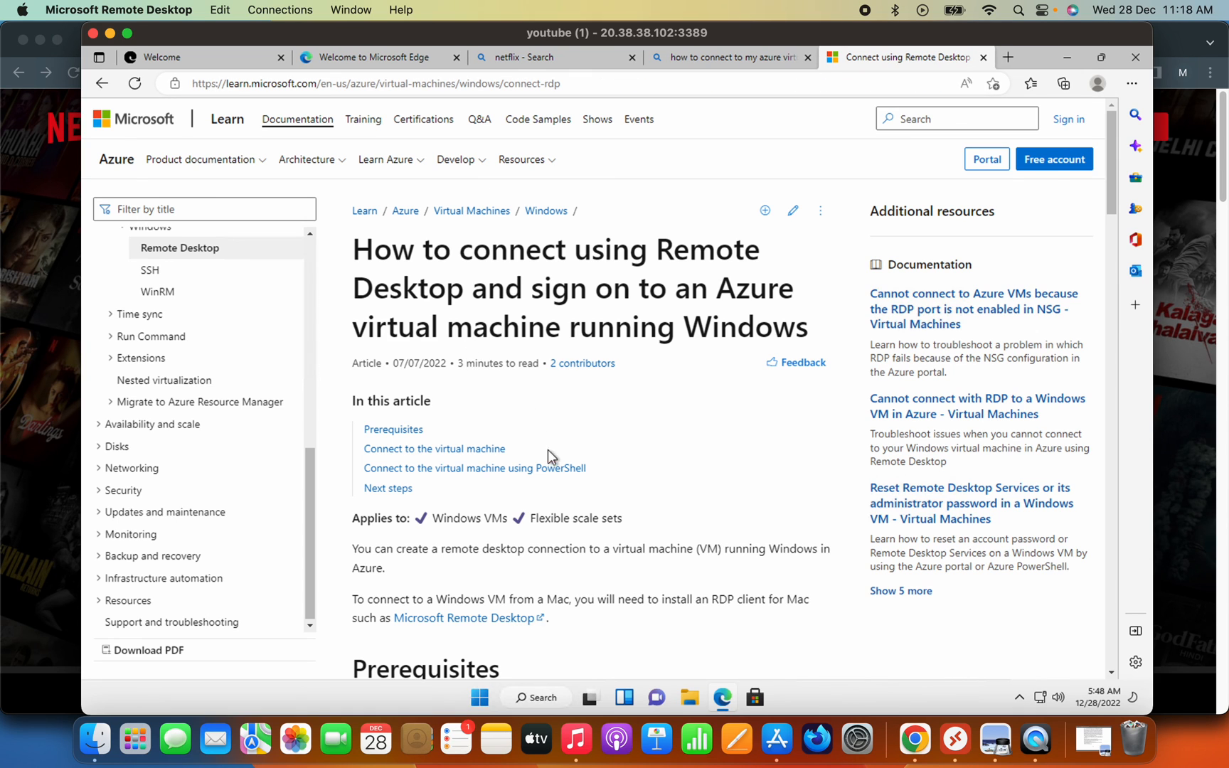
Step: Read the article's prerequisites and its "Connect to the virtual machine" instructions, through the Windows Security credentials and identity verification steps
scroll(566, 466, down, 10)
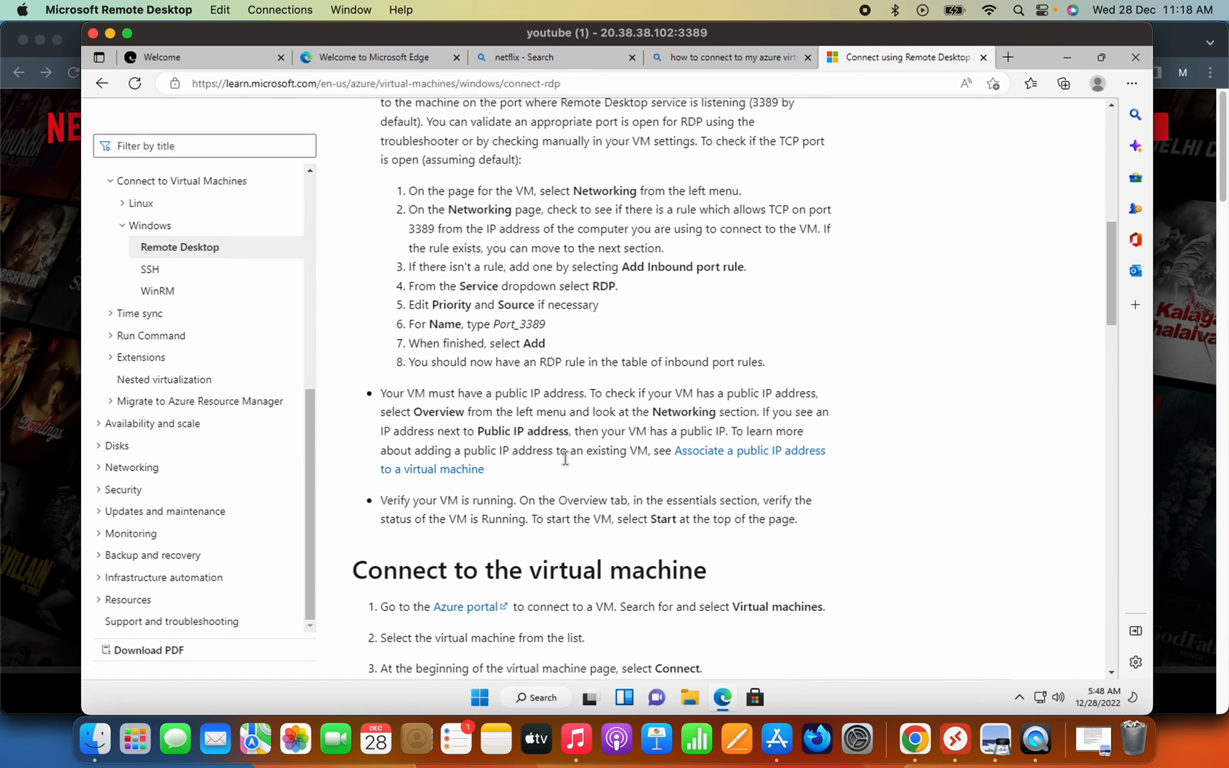
scroll(565, 458, down, 1)
scroll(565, 457, down, 1)
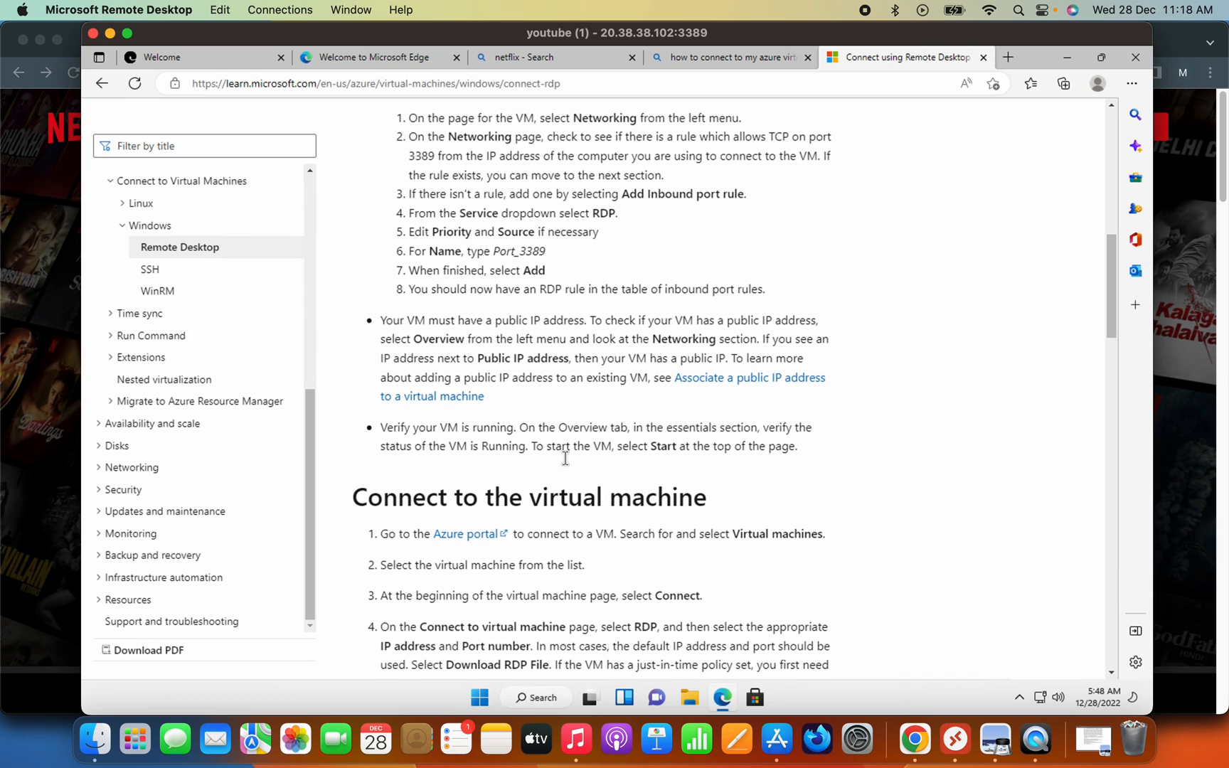
scroll(566, 461, down, 2)
scroll(564, 458, down, 1)
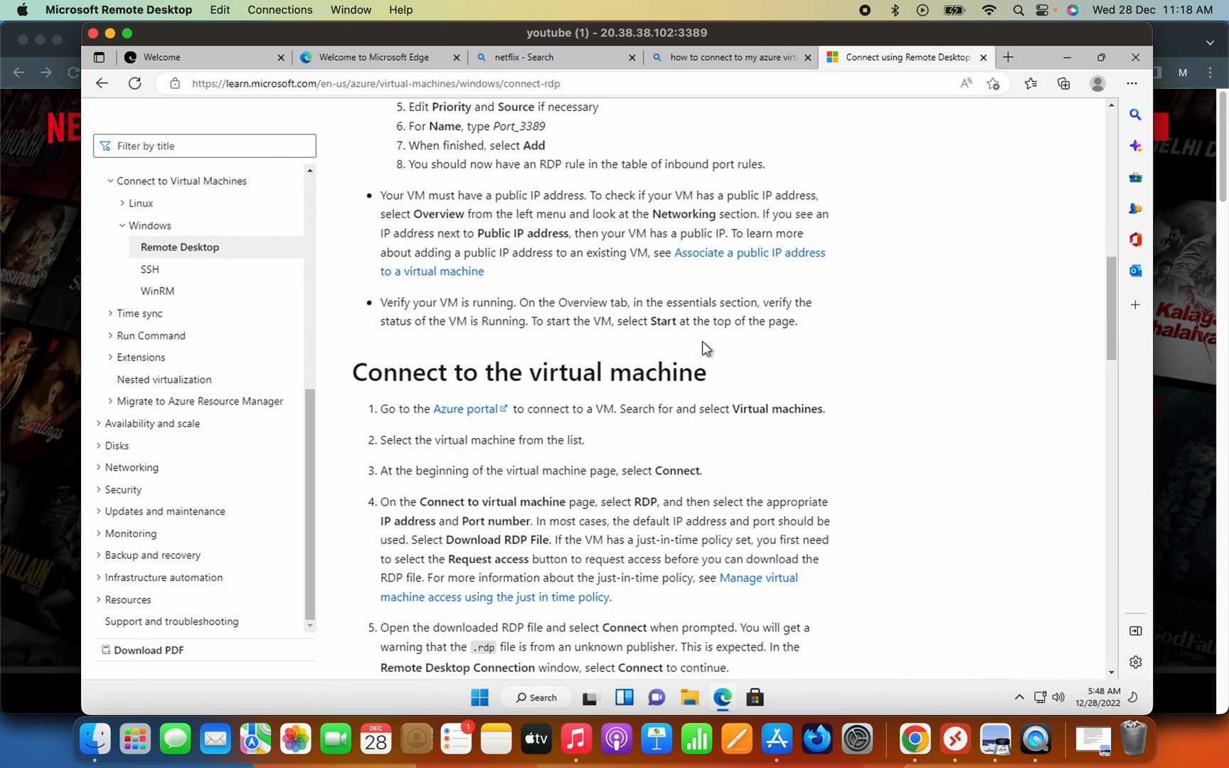
scroll(703, 346, down, 1)
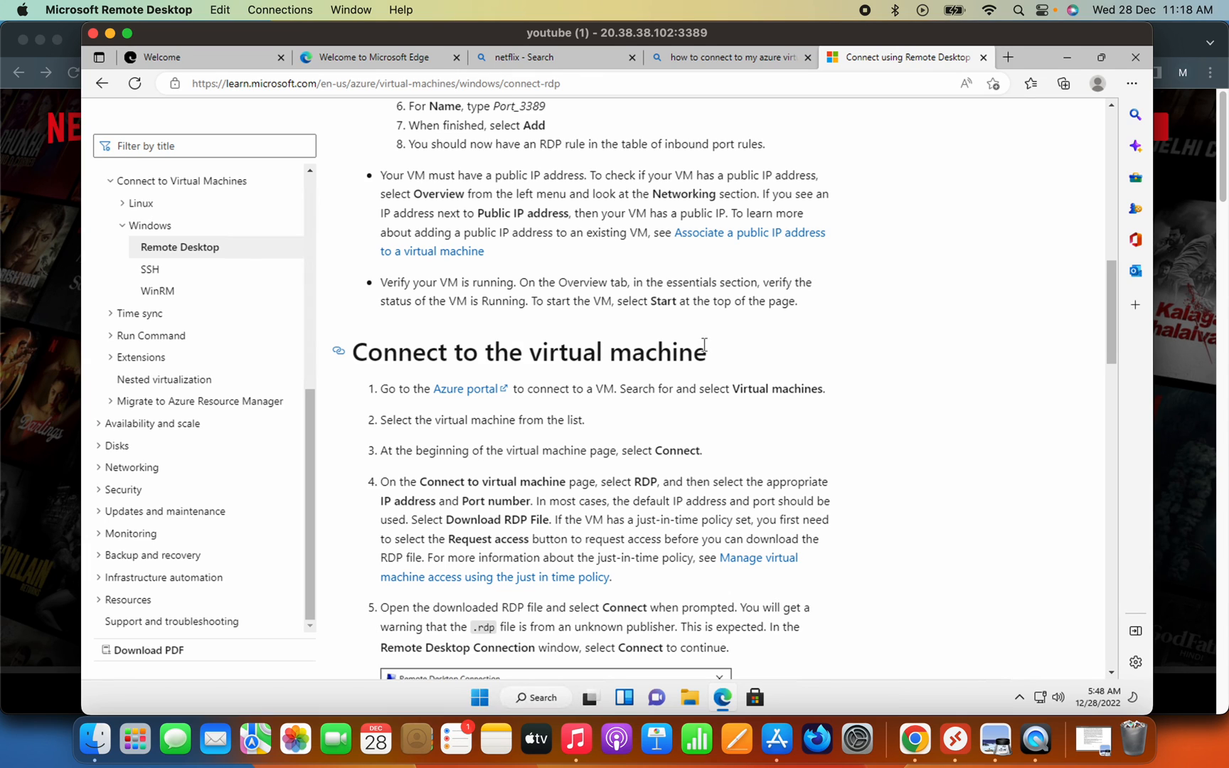
scroll(704, 345, down, 3)
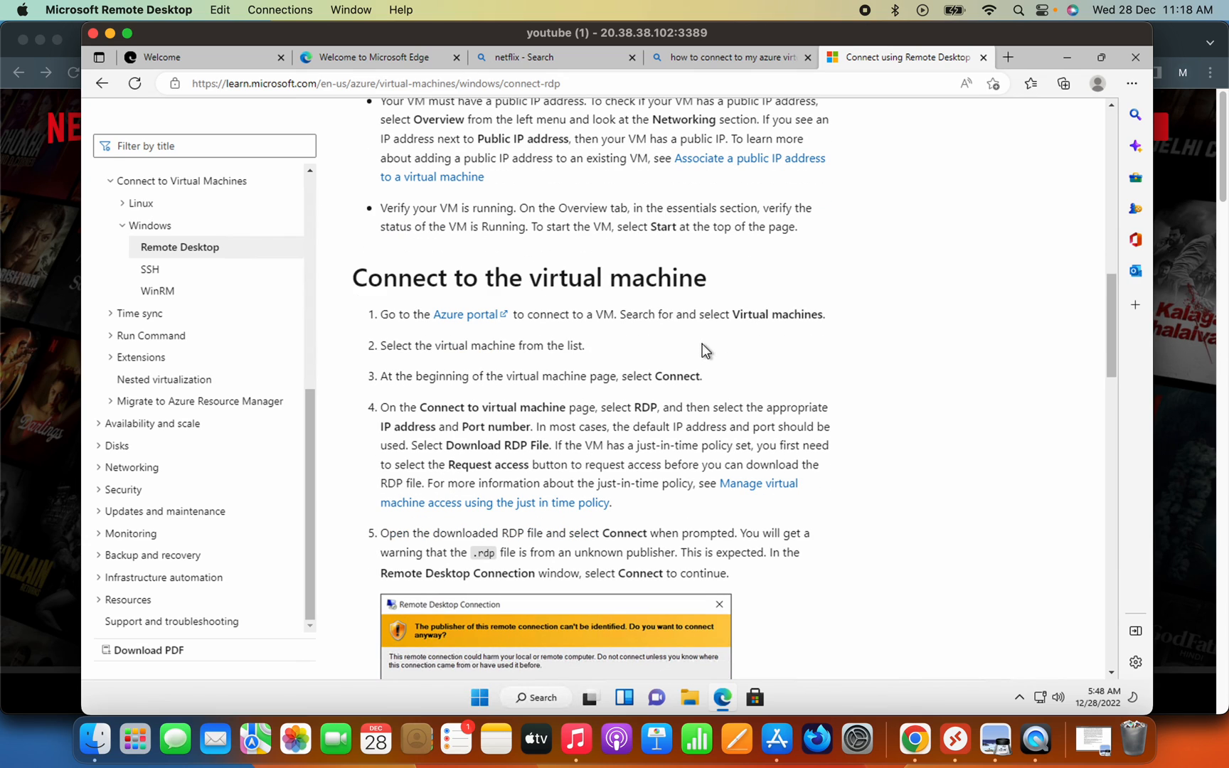
scroll(702, 348, down, 2)
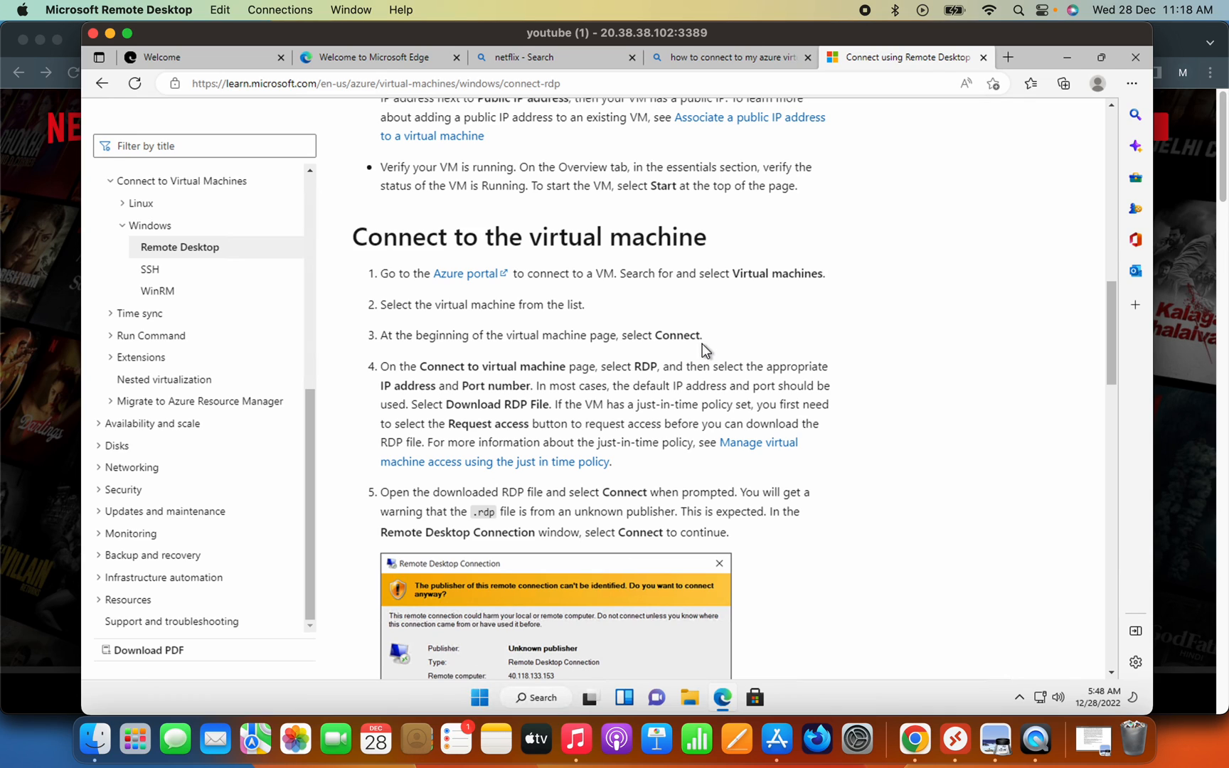
scroll(701, 344, down, 2)
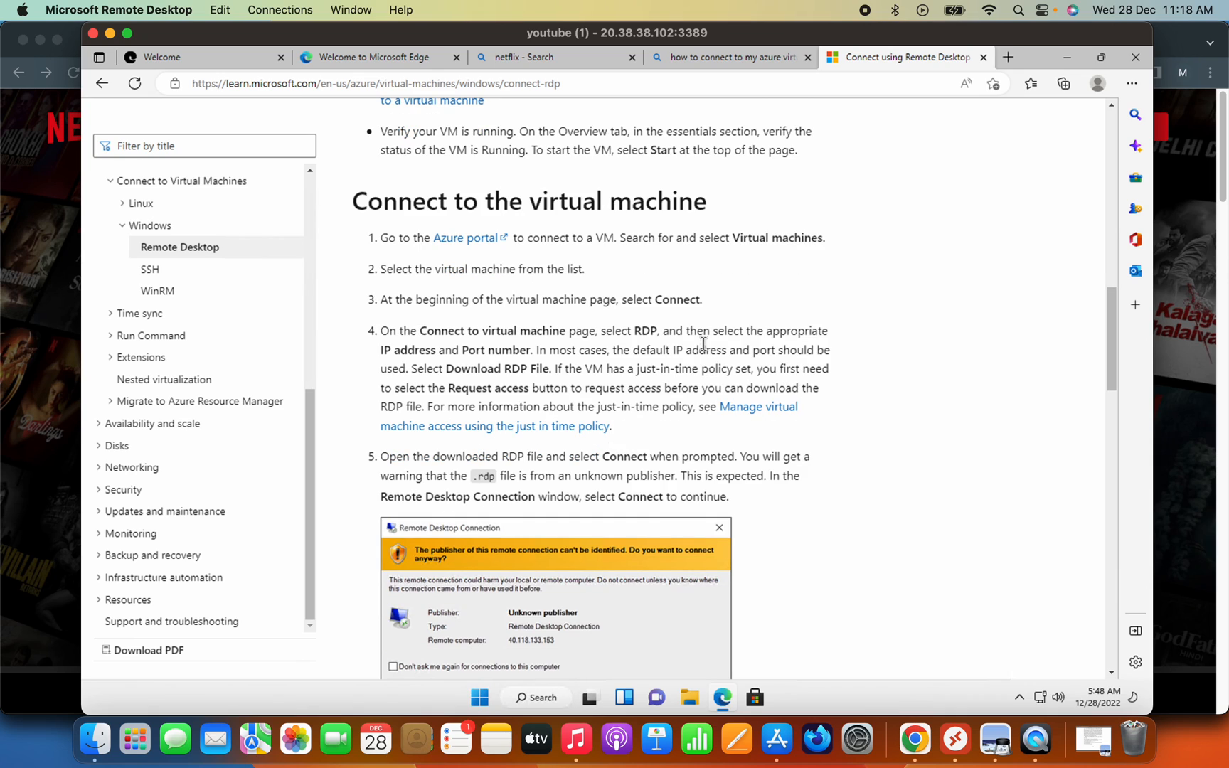
scroll(703, 343, down, 3)
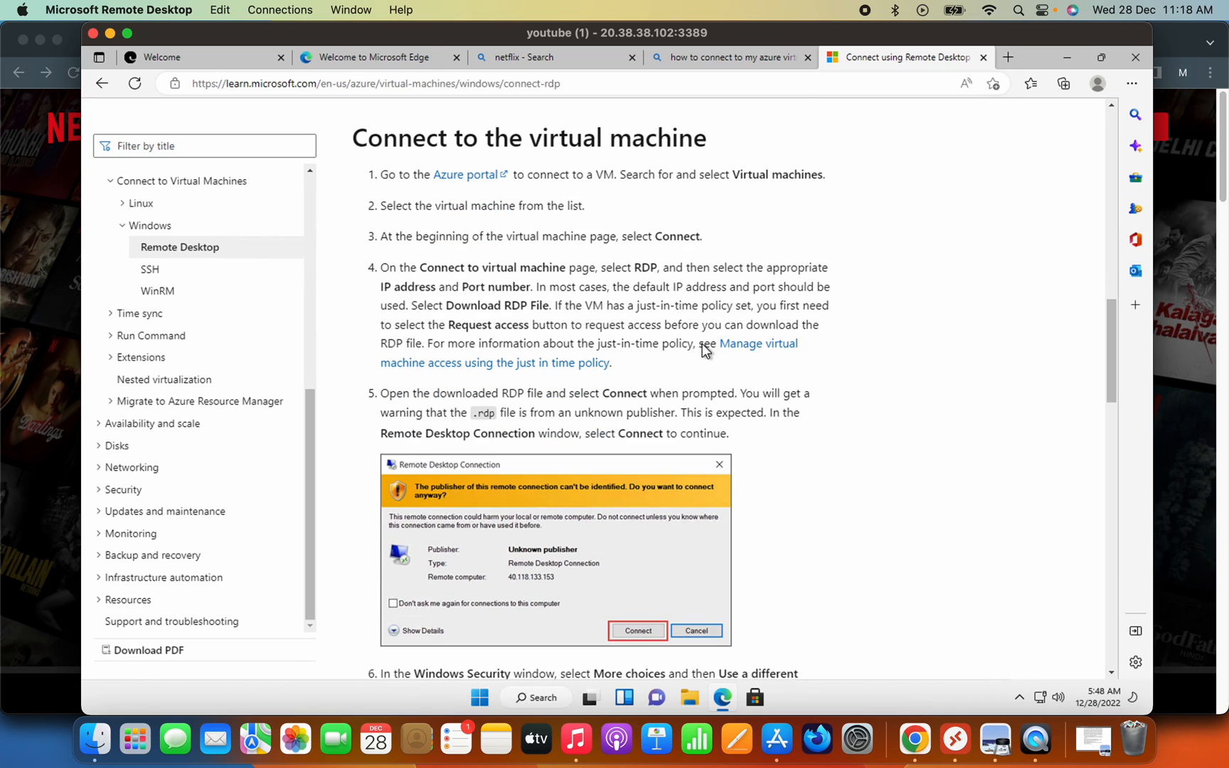
scroll(704, 345, down, 2)
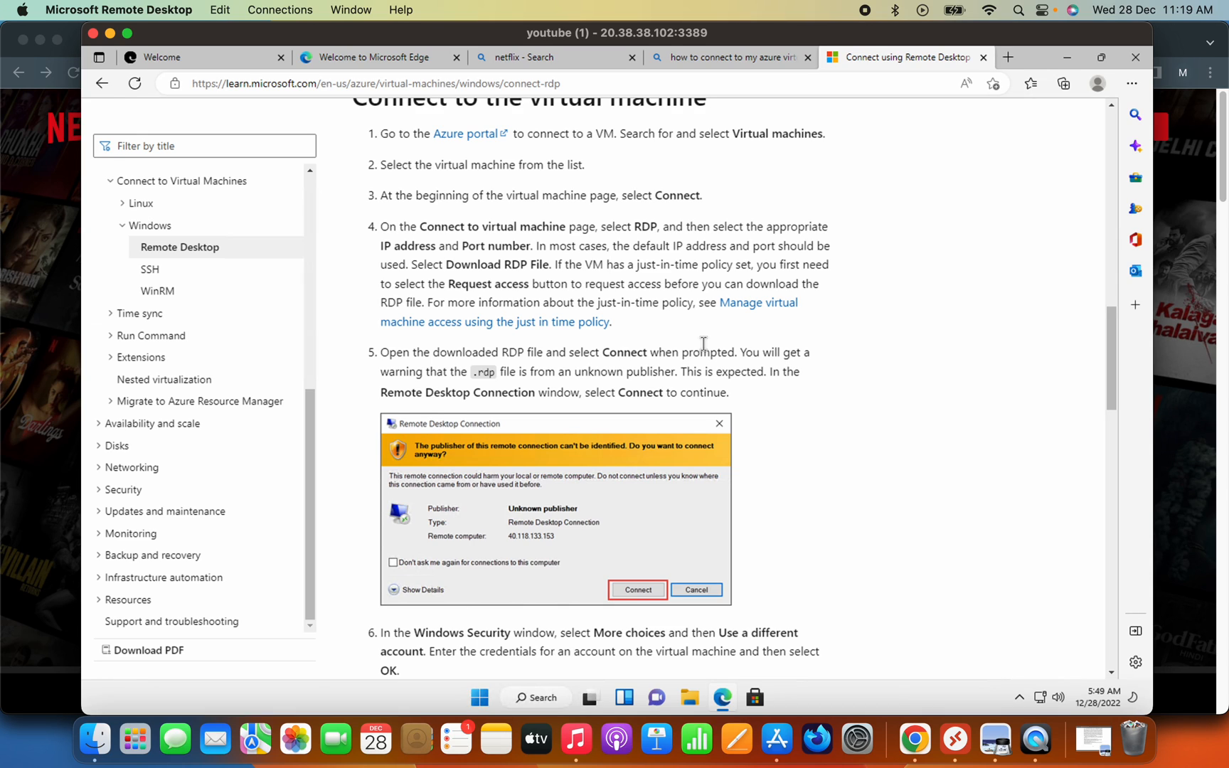
scroll(703, 344, down, 3)
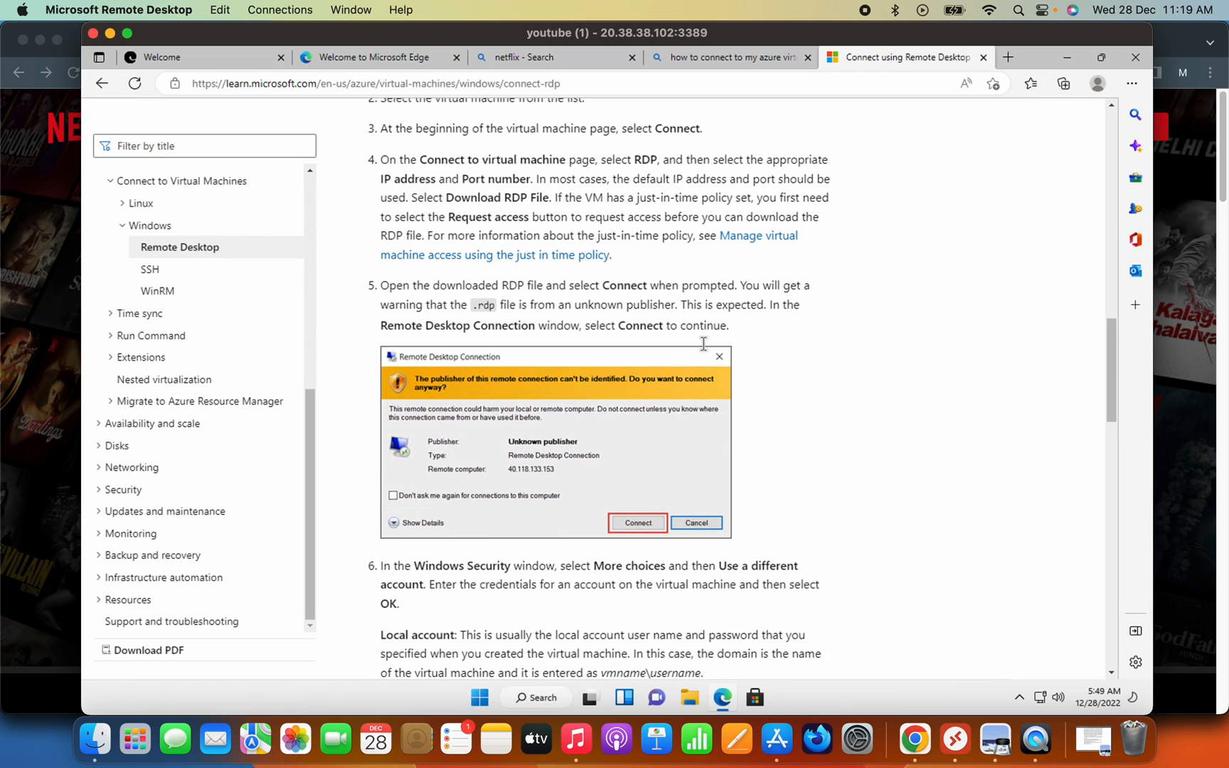
scroll(703, 343, down, 10)
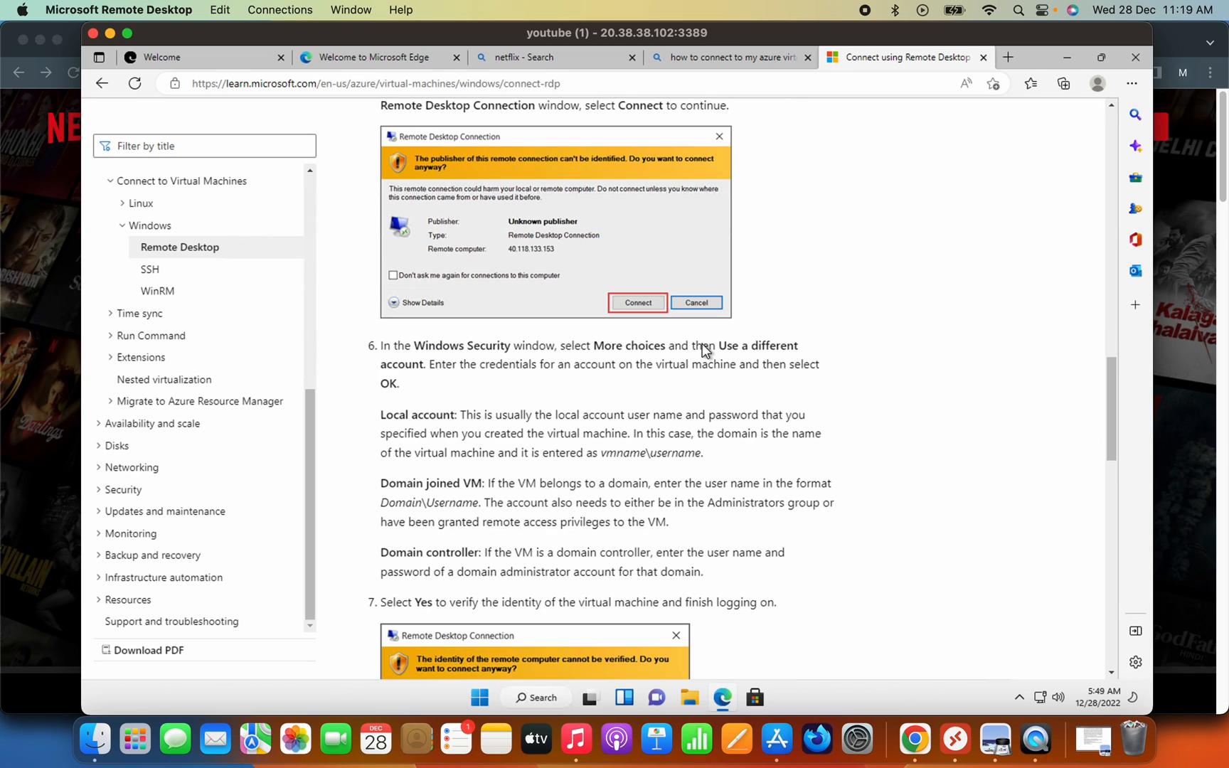